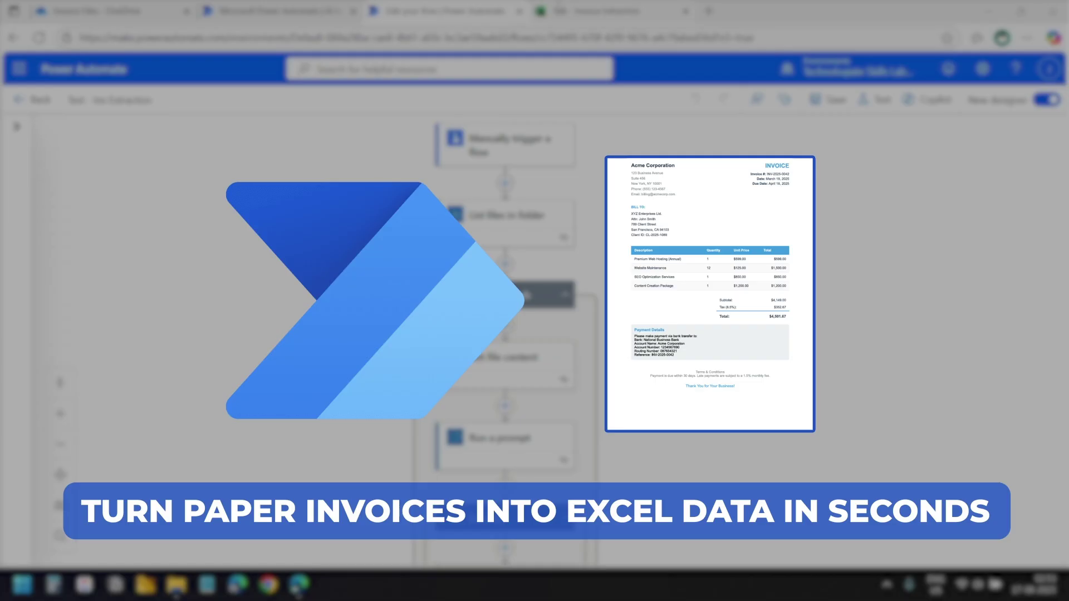
Step: Review the finished Test - Inv Extraction flow and the Test - Invoice Extraction workbook, and close the flow
{"action": "left_click", "coordinate": [589, 16]}
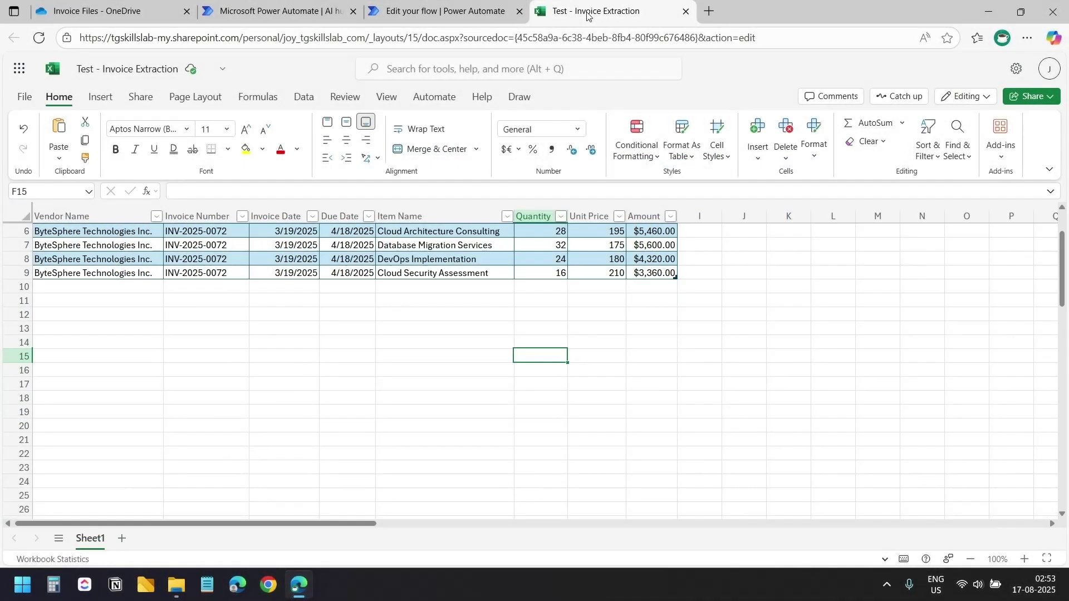
{"action": "left_click", "coordinate": [273, 11]}
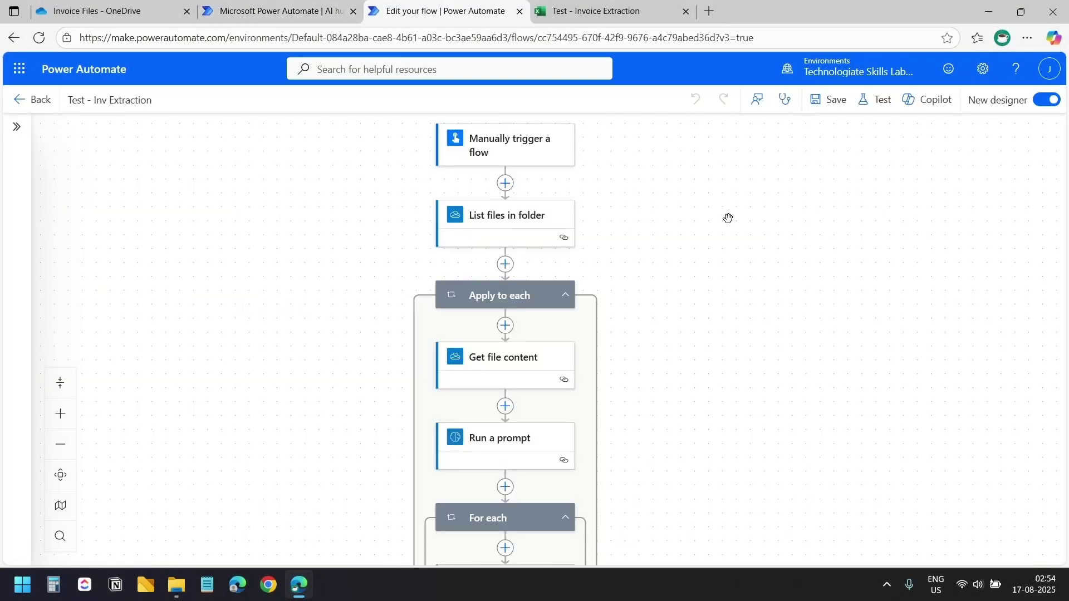
{"action": "left_click", "coordinate": [176, 585]}
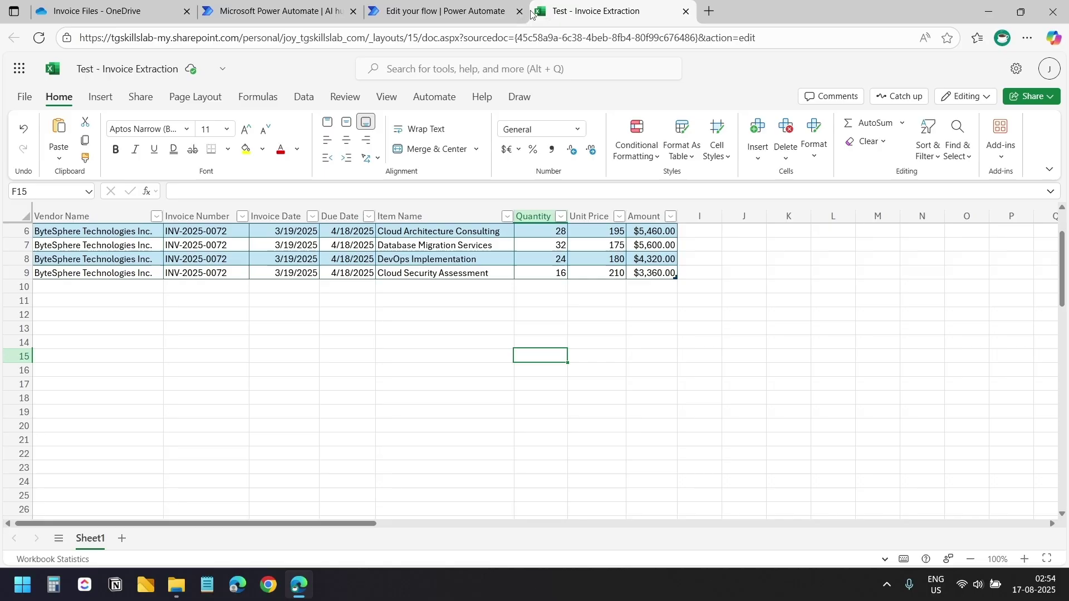
{"action": "key", "text": "ctrl+shift+Tab"}
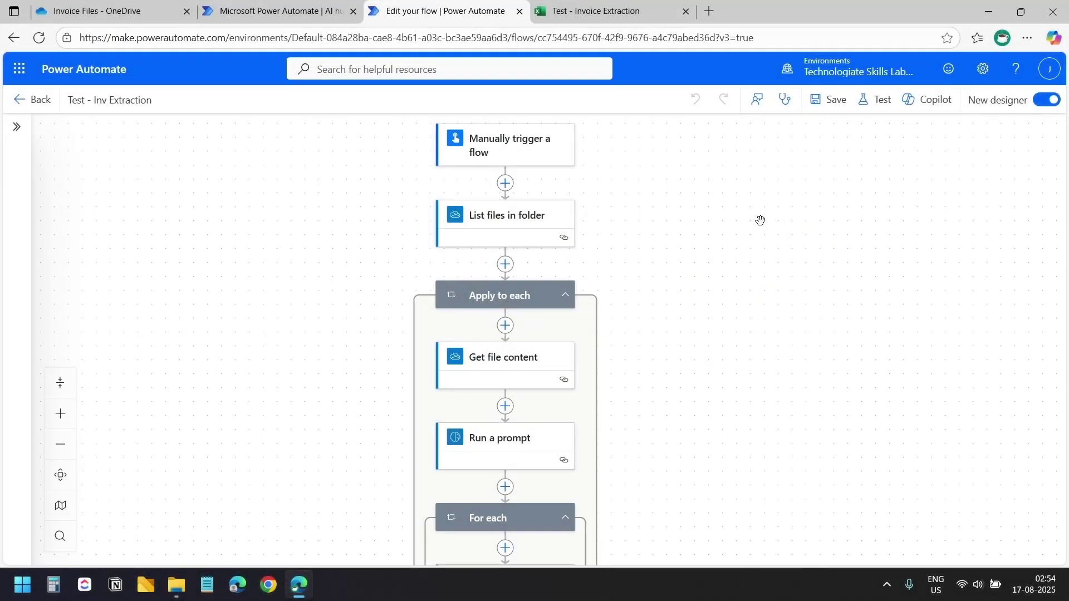
{"action": "left_click", "coordinate": [520, 11]}
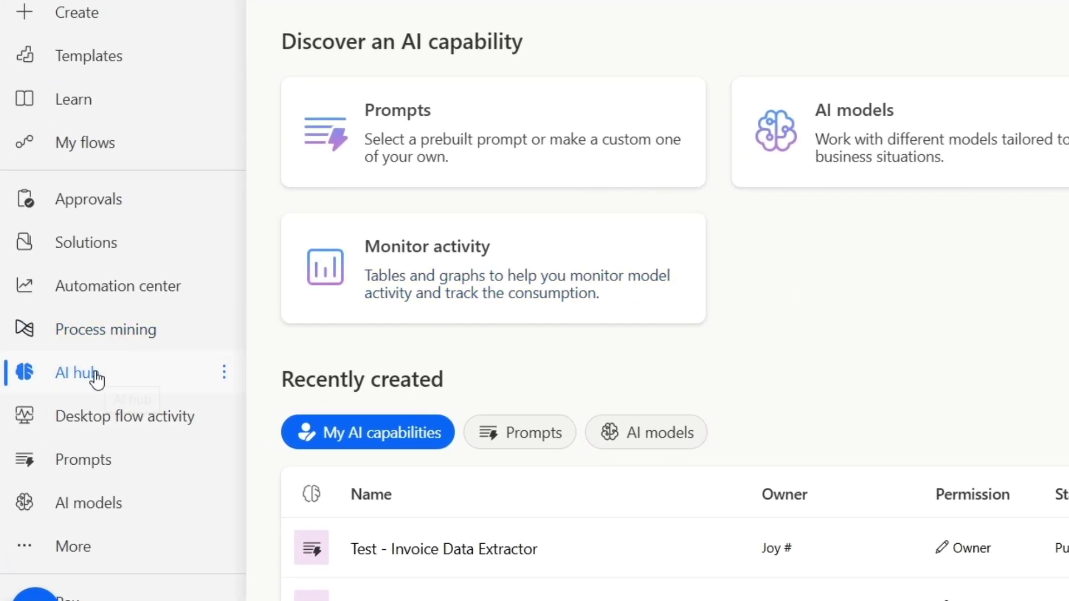
Step: Examine the prebuilt invoice processing AI model and the information it extracts from the sample invoice
{"action": "left_click", "coordinate": [970, 129]}
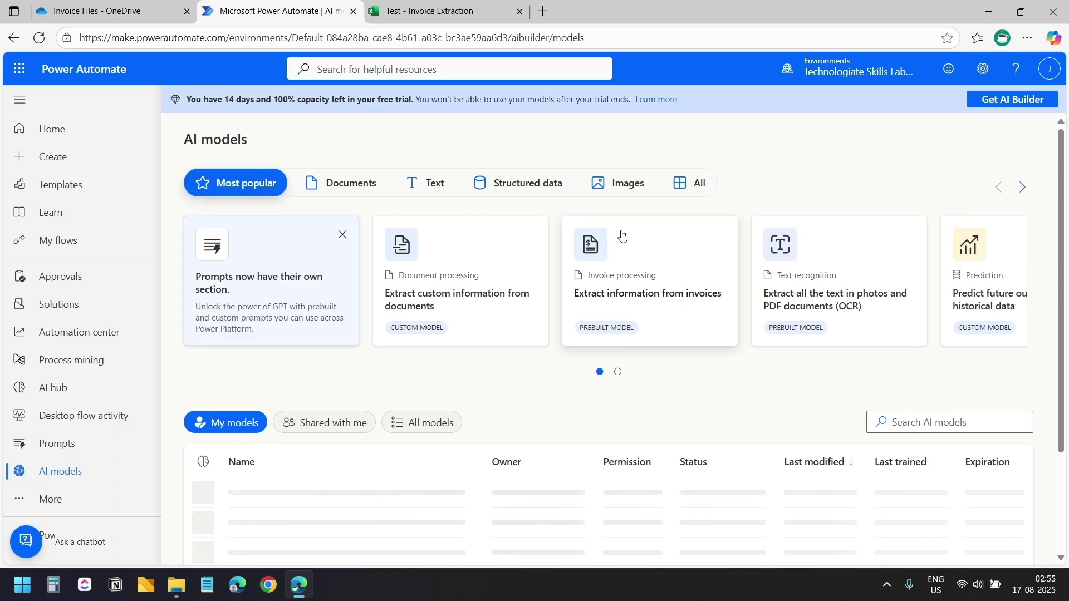
{"action": "left_click", "coordinate": [708, 286]}
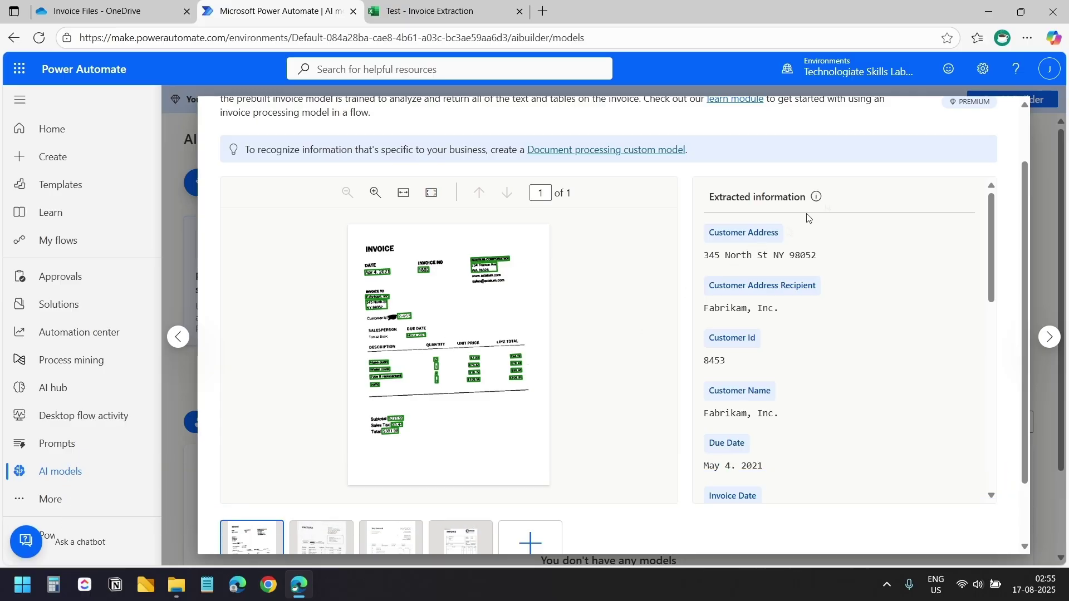
{"action": "scroll", "coordinate": [901, 263], "scroll_direction": "up", "scroll_amount": 1}
Step: Create a custom prompt from the AI hub and paste in the invoice extractor instructions for a JSON array of line items
{"action": "left_click", "coordinate": [70, 396]}
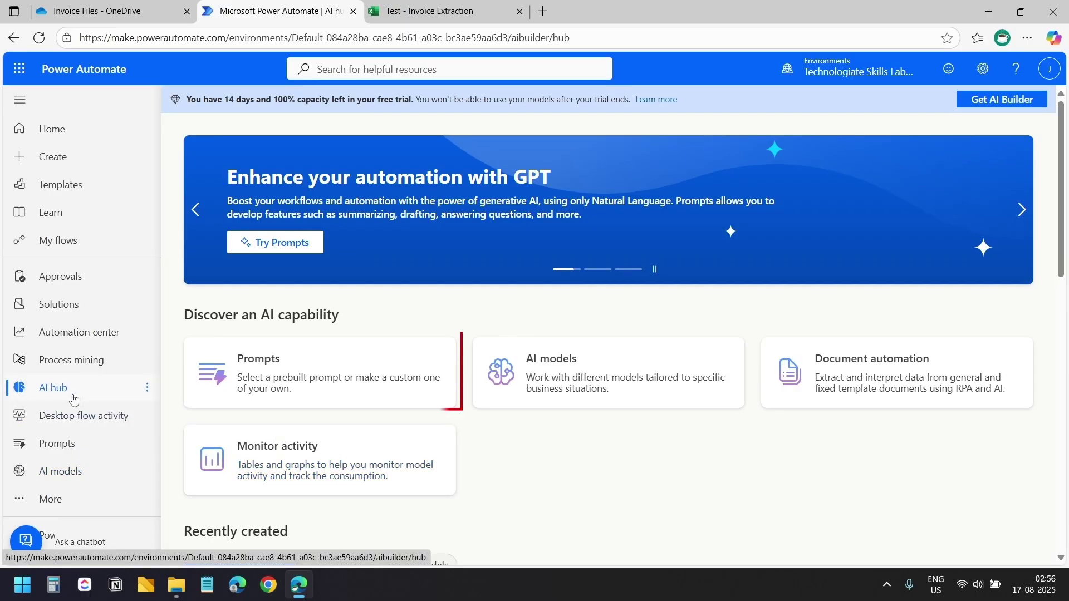
{"action": "left_click", "coordinate": [285, 382]}
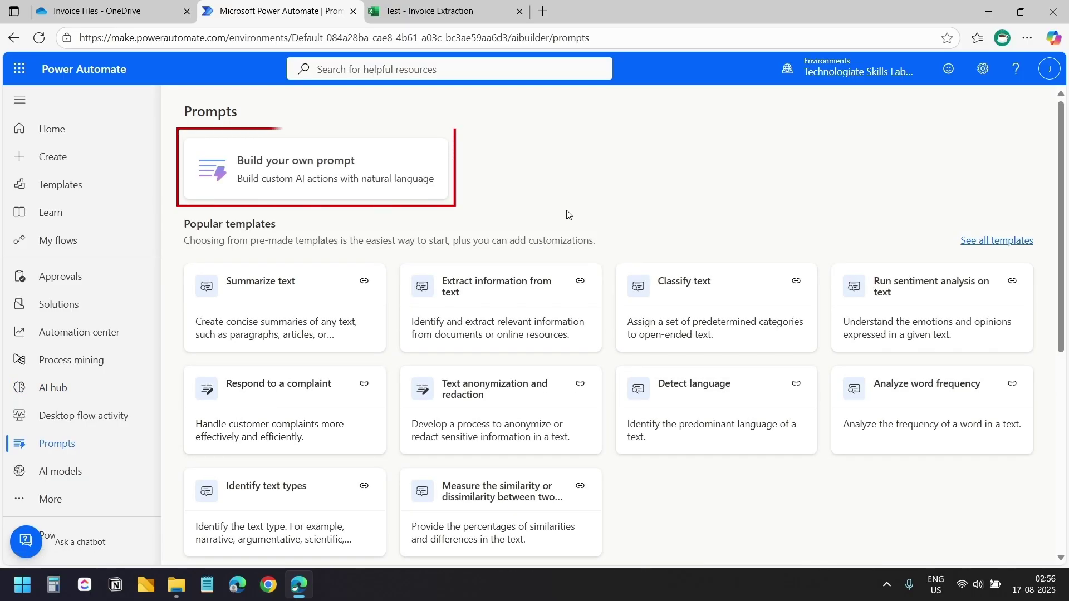
{"action": "left_click", "coordinate": [316, 189]}
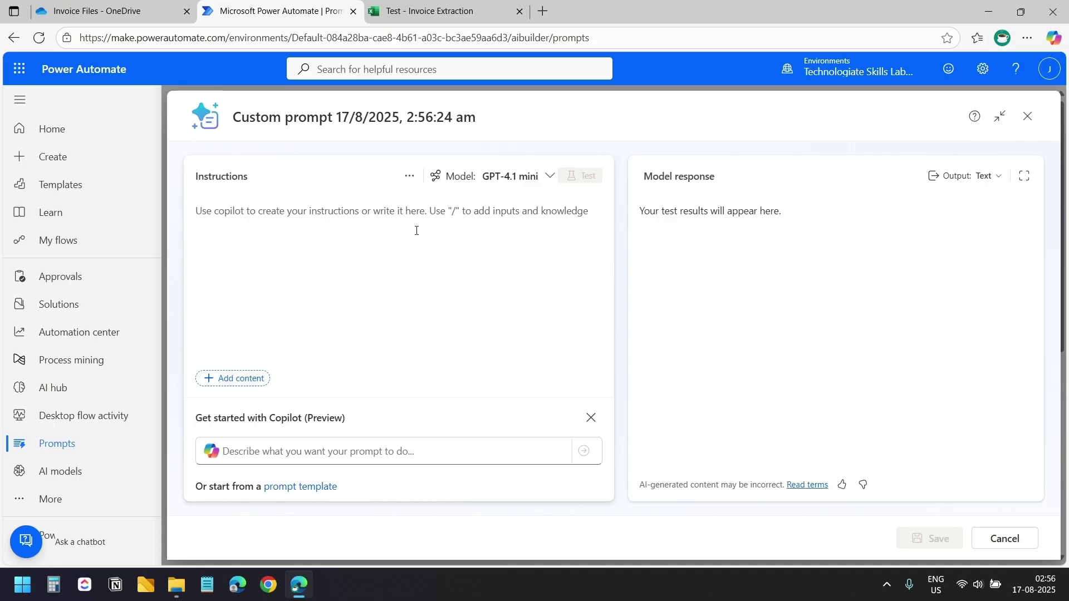
{"action": "right_click", "coordinate": [360, 223]}
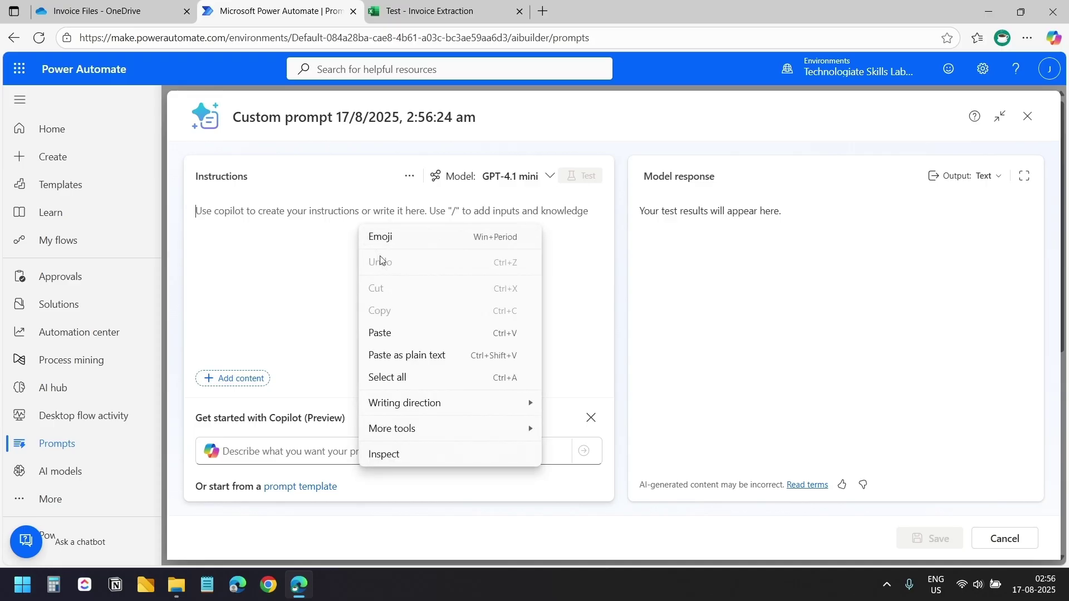
{"action": "left_click", "coordinate": [393, 332]}
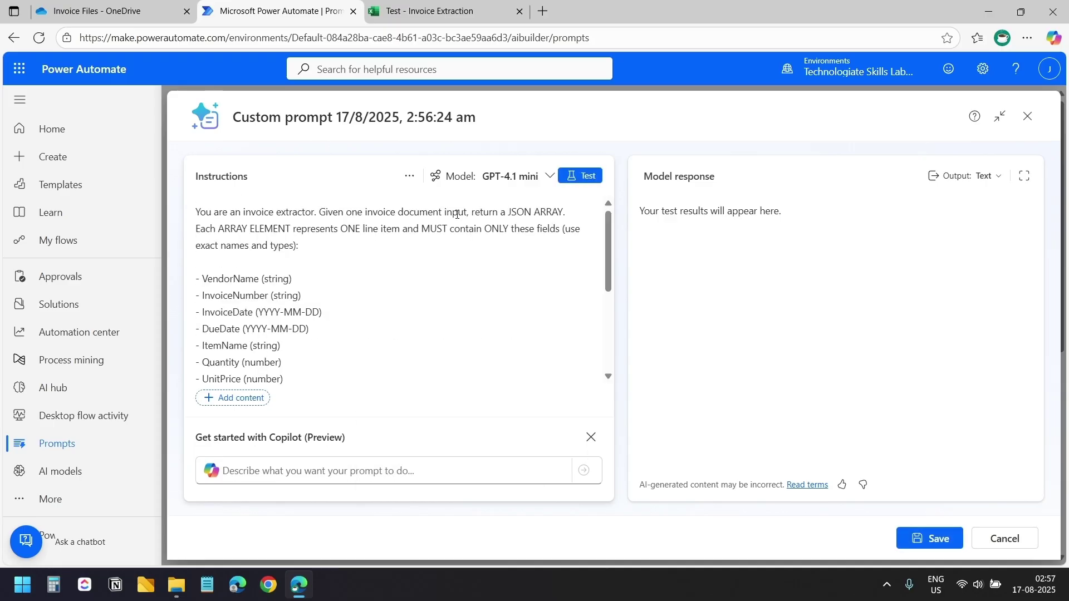
Step: Examine the pasted instructions, covering the required line-item fields and the normalization rules for dates, numbers, text and missing values
{"action": "scroll", "coordinate": [457, 215], "scroll_direction": "down", "scroll_amount": 1}
{"action": "left_click_drag", "start_coordinate": [280, 375], "coordinate": [205, 262]}
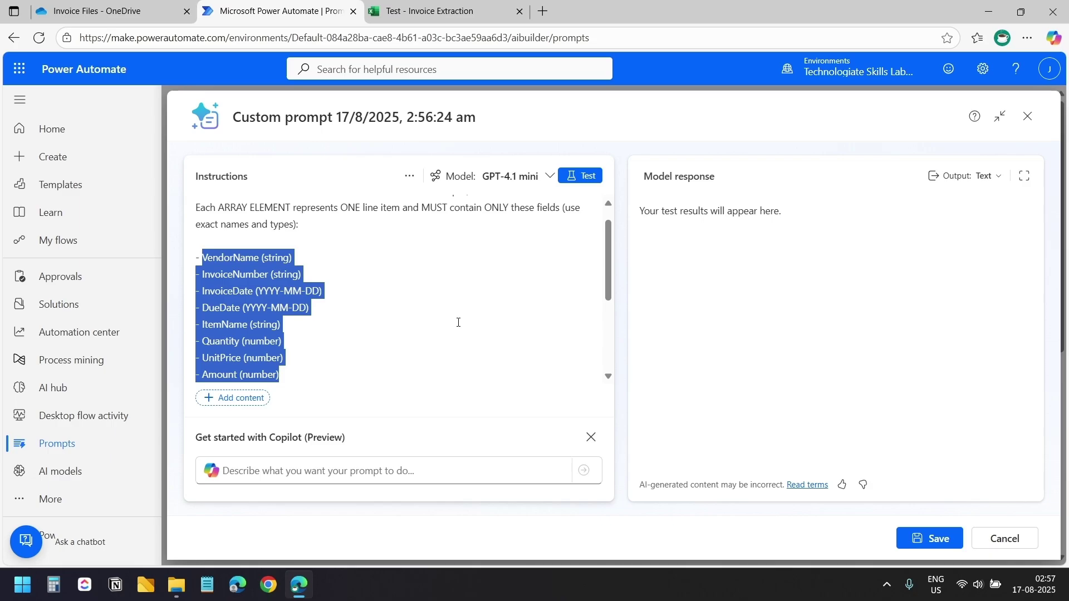
{"action": "scroll", "coordinate": [416, 337], "scroll_direction": "down", "scroll_amount": 2}
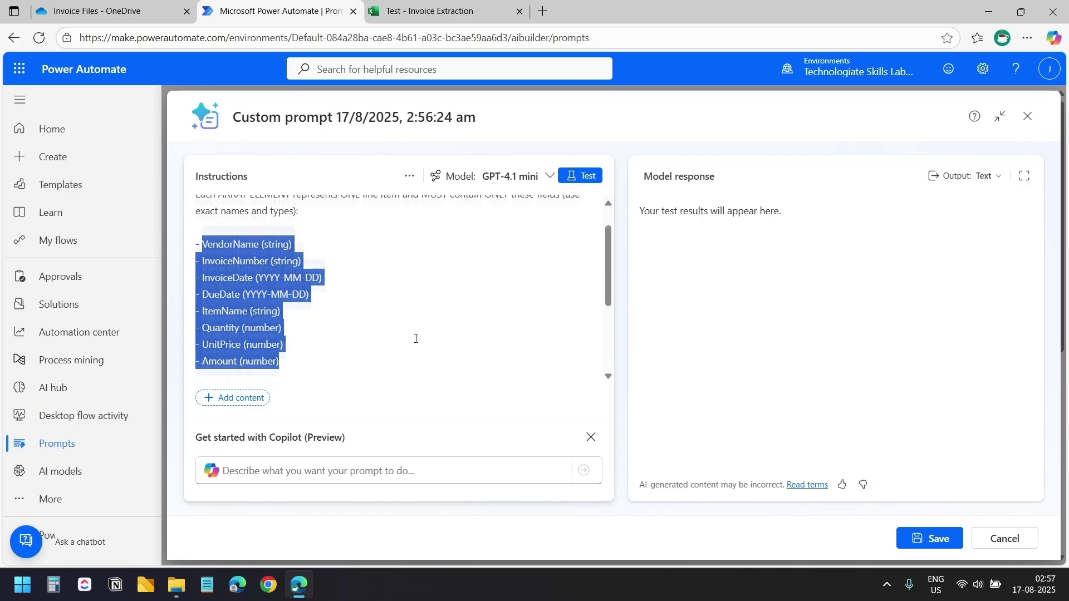
{"action": "scroll", "coordinate": [495, 243], "scroll_direction": "up", "scroll_amount": 3}
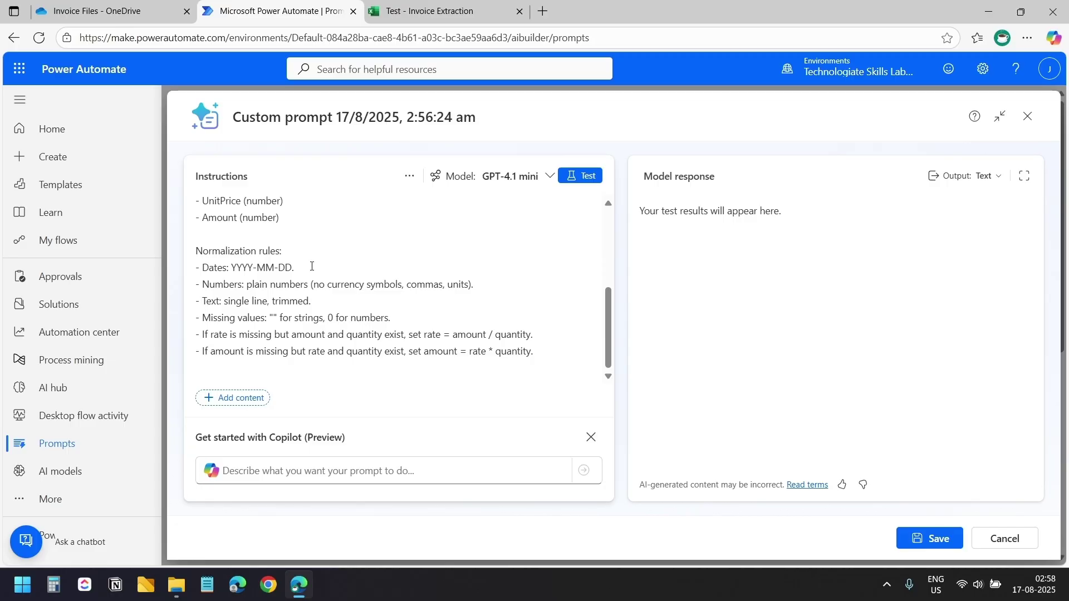
{"action": "left_click_drag", "start_coordinate": [312, 266], "coordinate": [207, 266]}
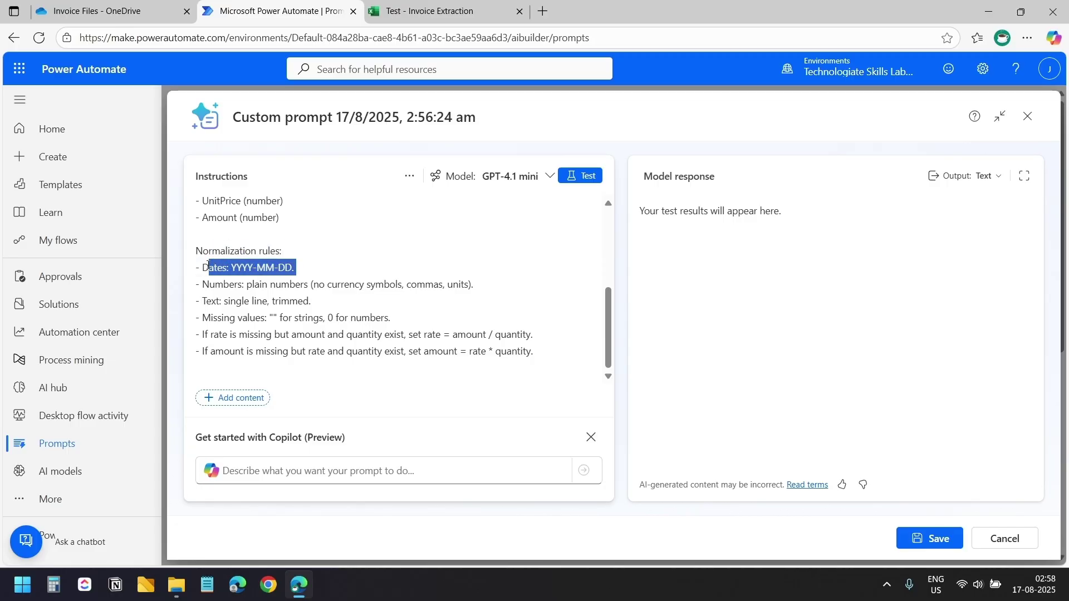
{"action": "left_click", "coordinate": [208, 267]}
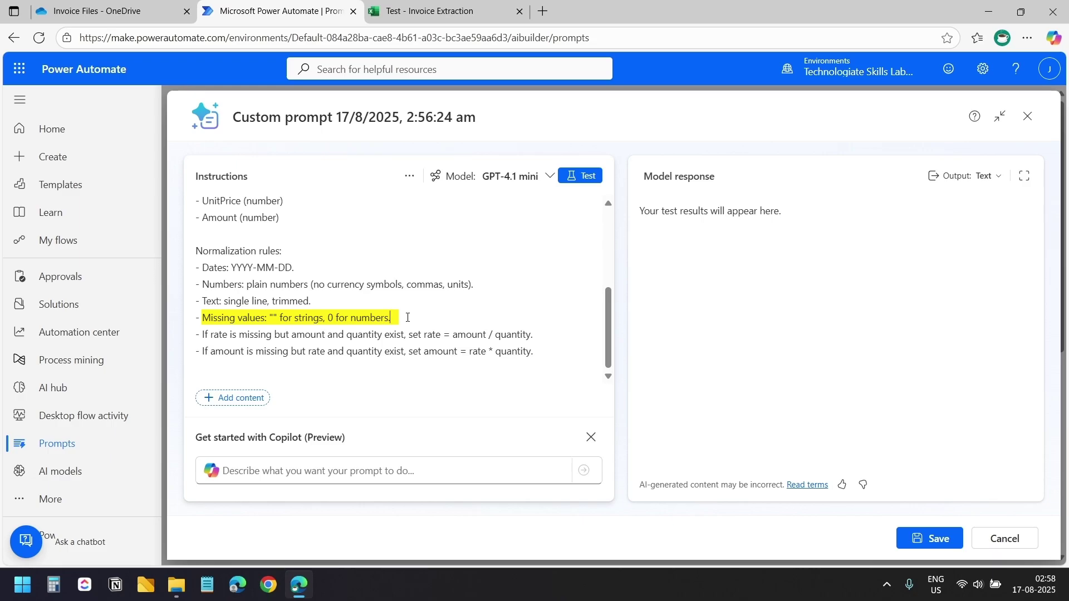
{"action": "left_click", "coordinate": [406, 319]}
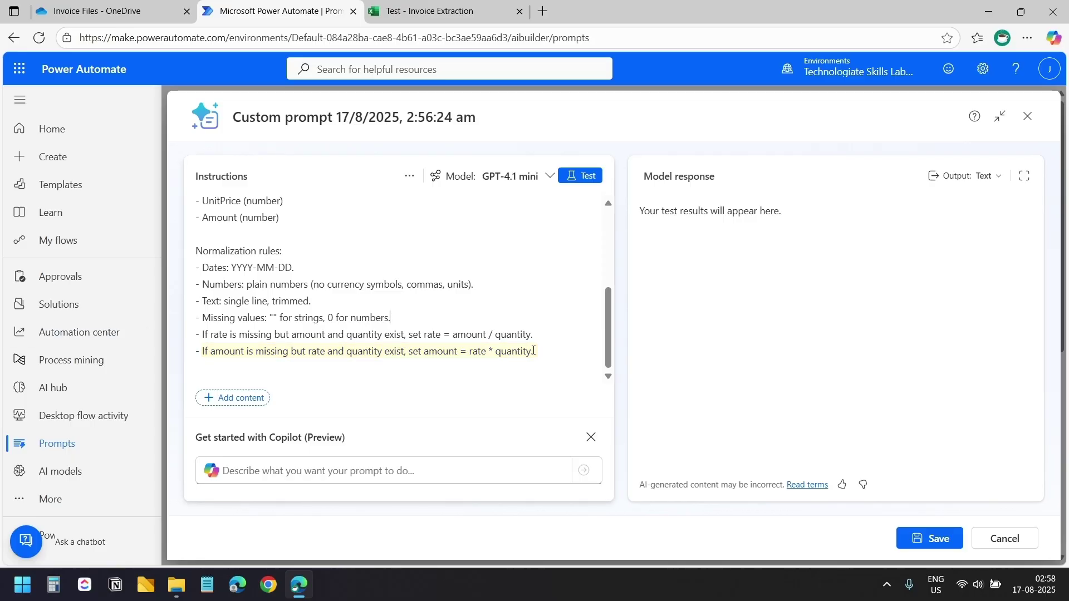
{"action": "scroll", "coordinate": [467, 212], "scroll_direction": "up", "scroll_amount": 4}
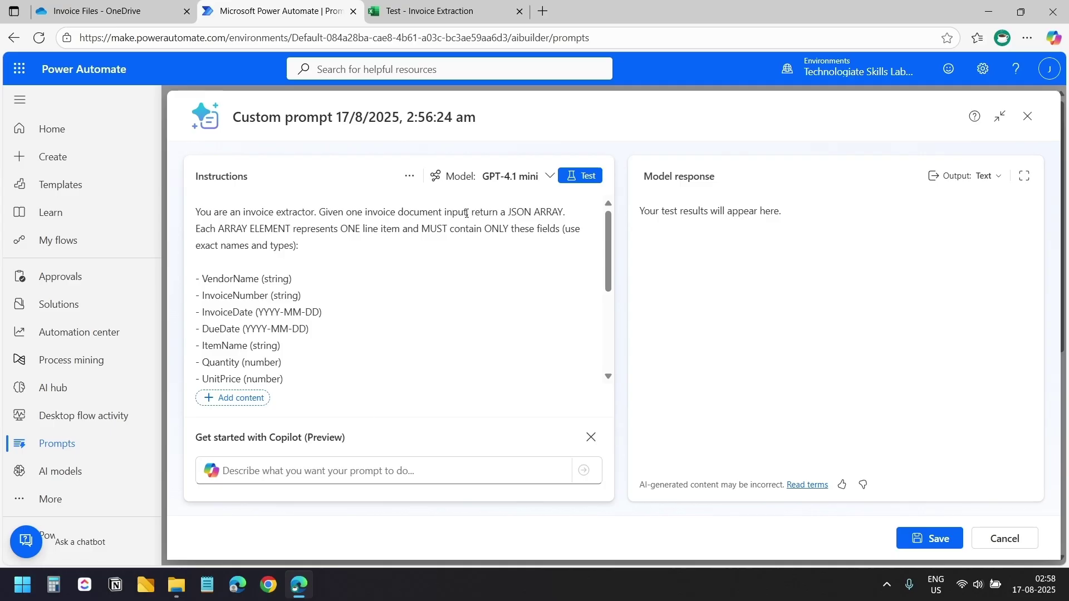
Step: Replace the words "document input" in the instructions with an image or document input named Document input
{"action": "left_click_drag", "start_coordinate": [466, 214], "coordinate": [397, 212]}
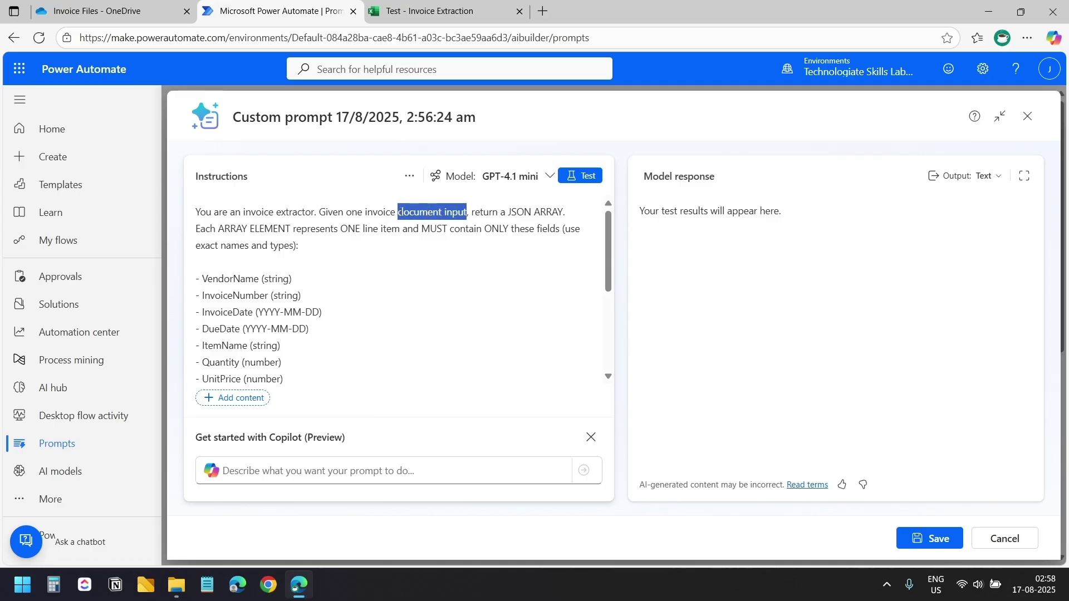
{"action": "key", "text": "BackSpace"}
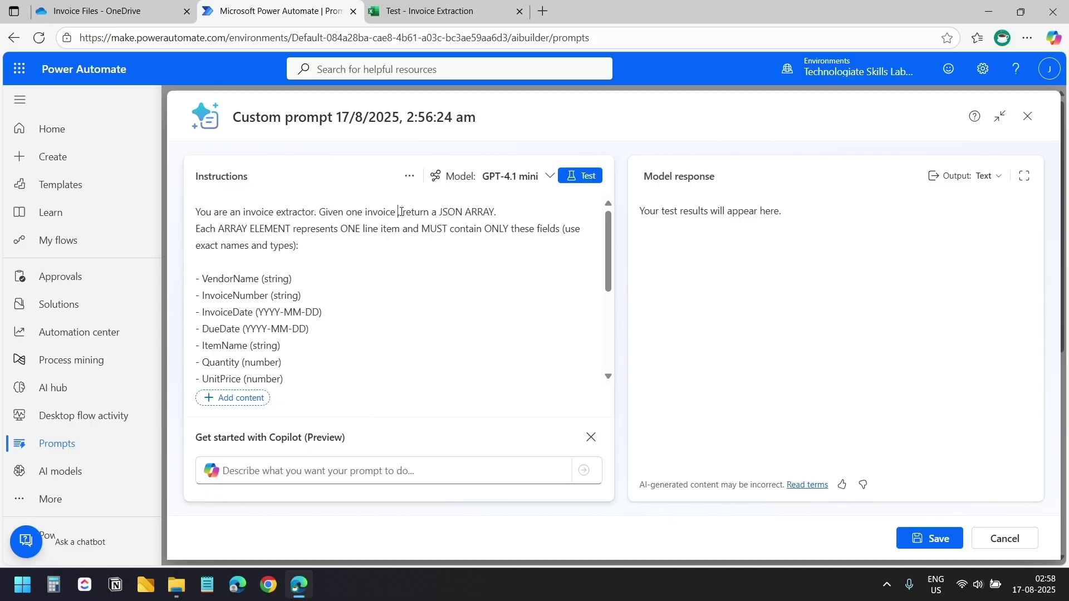
{"action": "left_click", "coordinate": [249, 400]}
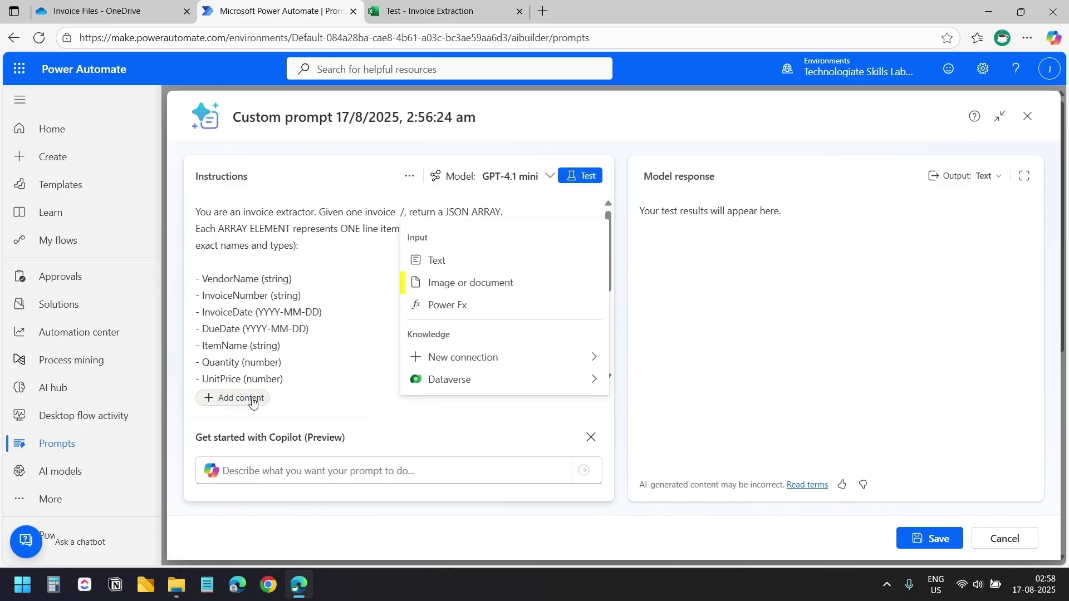
{"action": "left_click", "coordinate": [470, 292]}
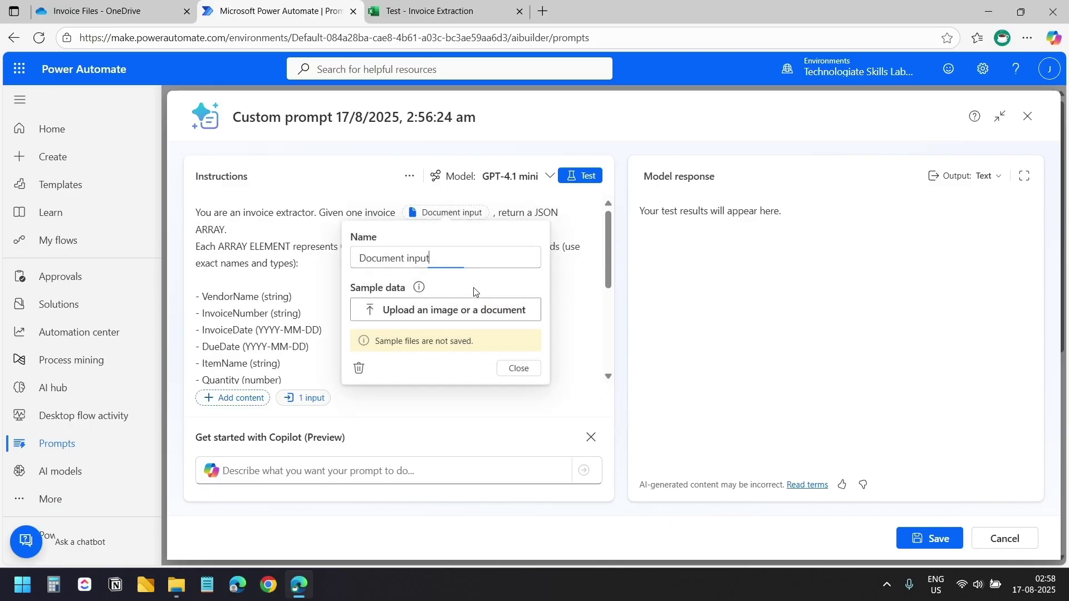
Step: Check the available prompt models, keep GPT-4.1 mini, and set the prompt's output format to JSON
{"action": "left_click", "coordinate": [545, 177]}
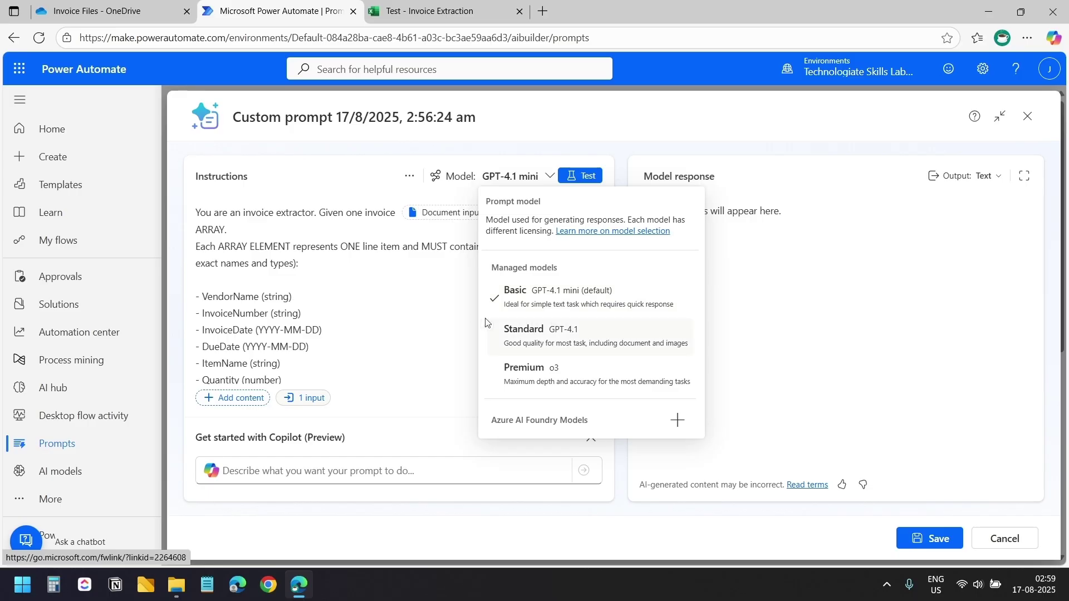
{"action": "left_click", "coordinate": [810, 191]}
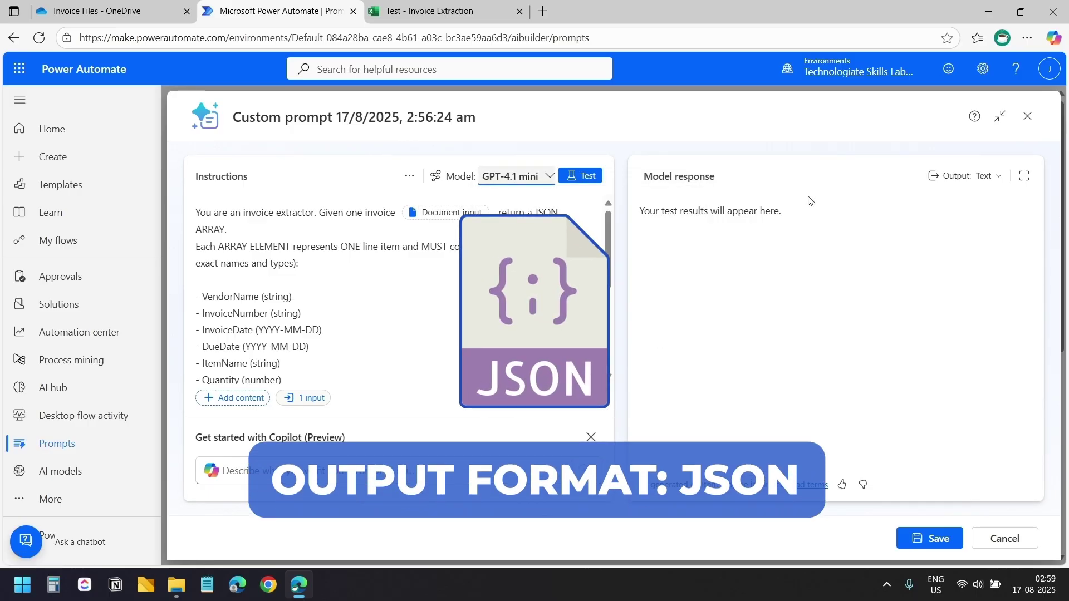
{"action": "left_click", "coordinate": [988, 177]}
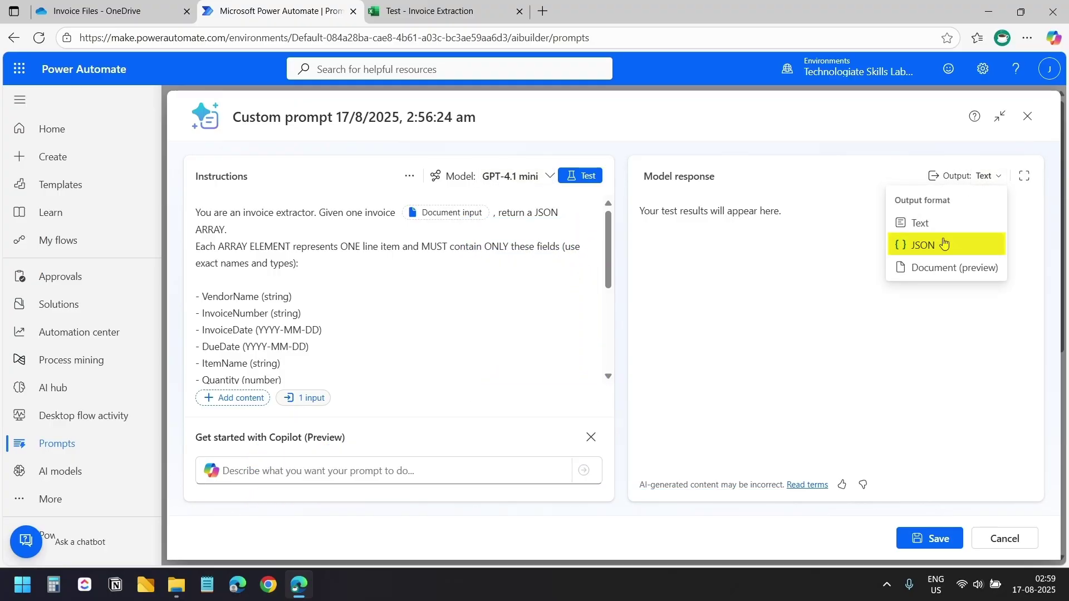
{"action": "left_click", "coordinate": [944, 245]}
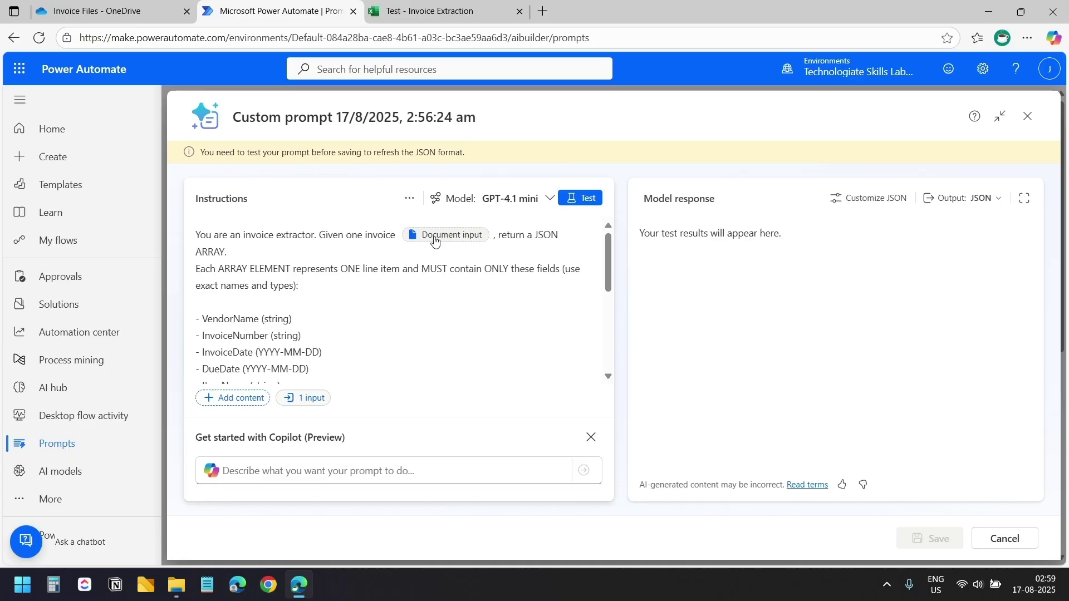
Step: Upload the MERIDIAN CONSULTING invoice as sample data for Document input and test the prompt
{"action": "left_click", "coordinate": [438, 238]}
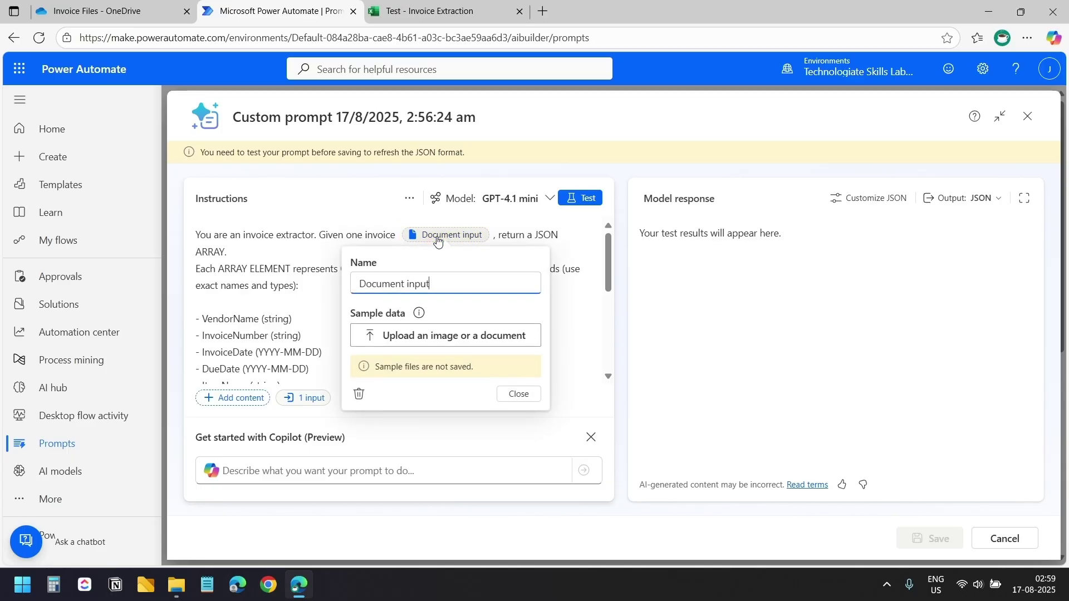
{"action": "left_click", "coordinate": [440, 336]}
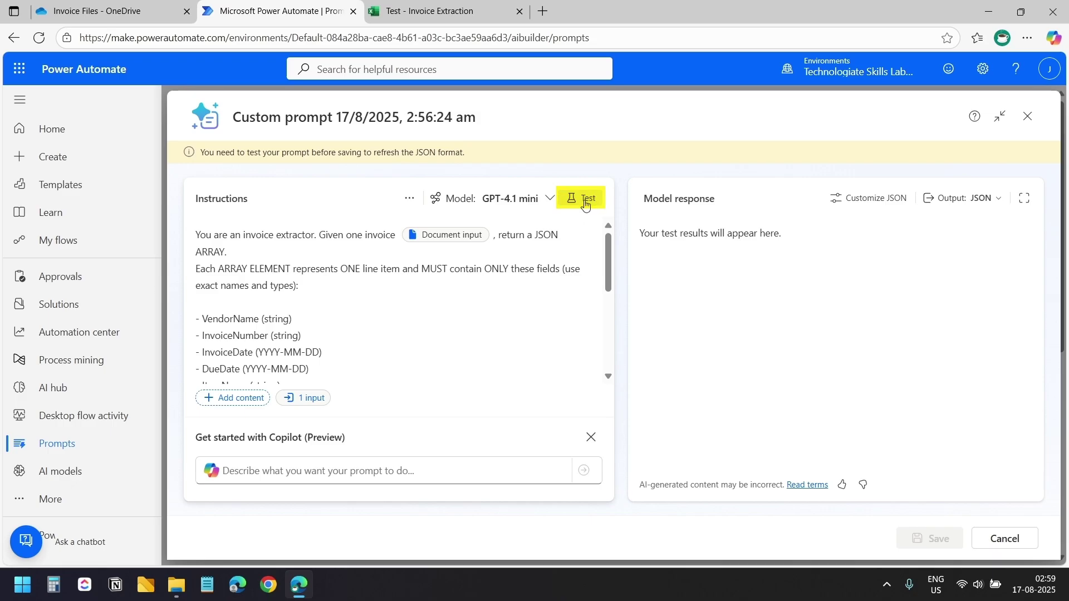
{"action": "left_click", "coordinate": [580, 197]}
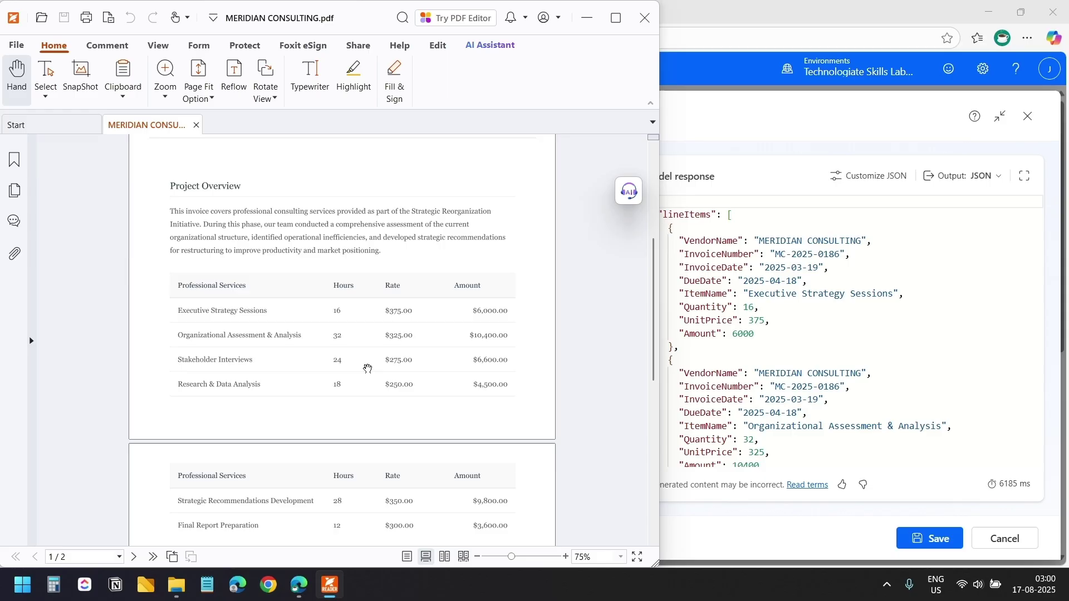
Step: Compare the JSON line items in the model response with MERIDIAN CONSULTING.pdf, and close the PDF
{"action": "scroll", "coordinate": [903, 365], "scroll_direction": "down", "scroll_amount": 5}
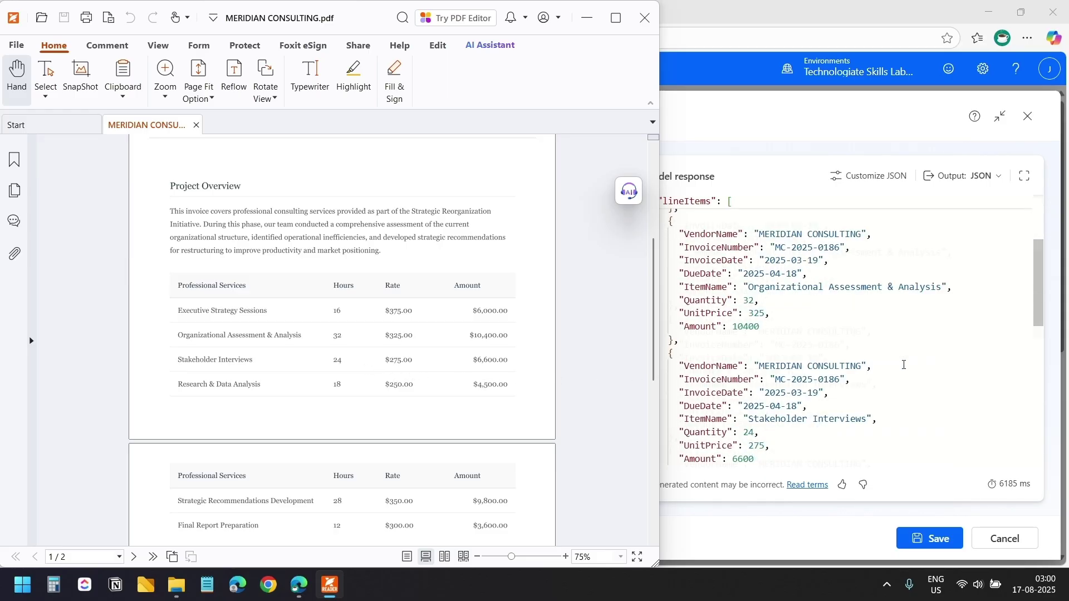
{"action": "scroll", "coordinate": [905, 365], "scroll_direction": "down", "scroll_amount": 3}
{"action": "scroll", "coordinate": [904, 383], "scroll_direction": "up", "scroll_amount": 5}
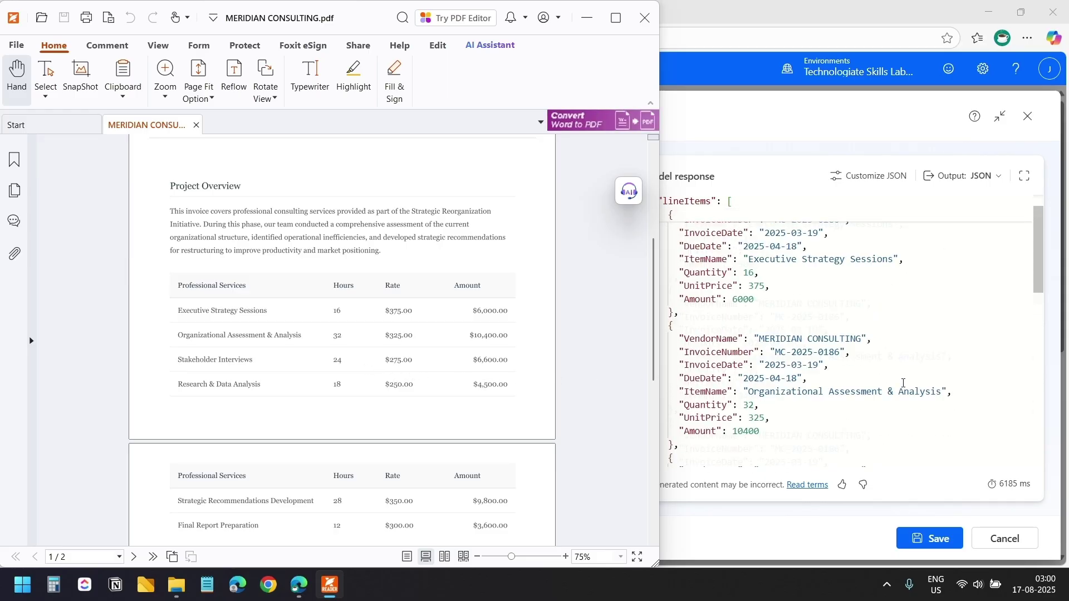
{"action": "key", "text": "alt+F4"}
{"action": "scroll", "coordinate": [903, 383], "scroll_direction": "down", "scroll_amount": 3}
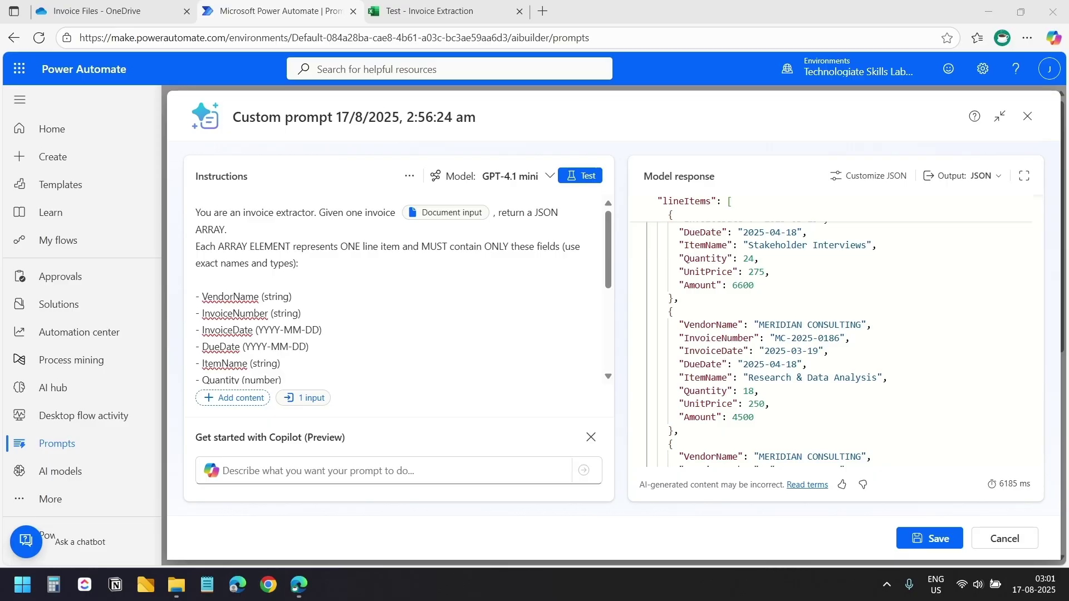
Step: Rename the custom prompt as Invoice Data Extractor
{"action": "left_click", "coordinate": [366, 118]}
{"action": "left_click_drag", "start_coordinate": [475, 118], "coordinate": [233, 118]}
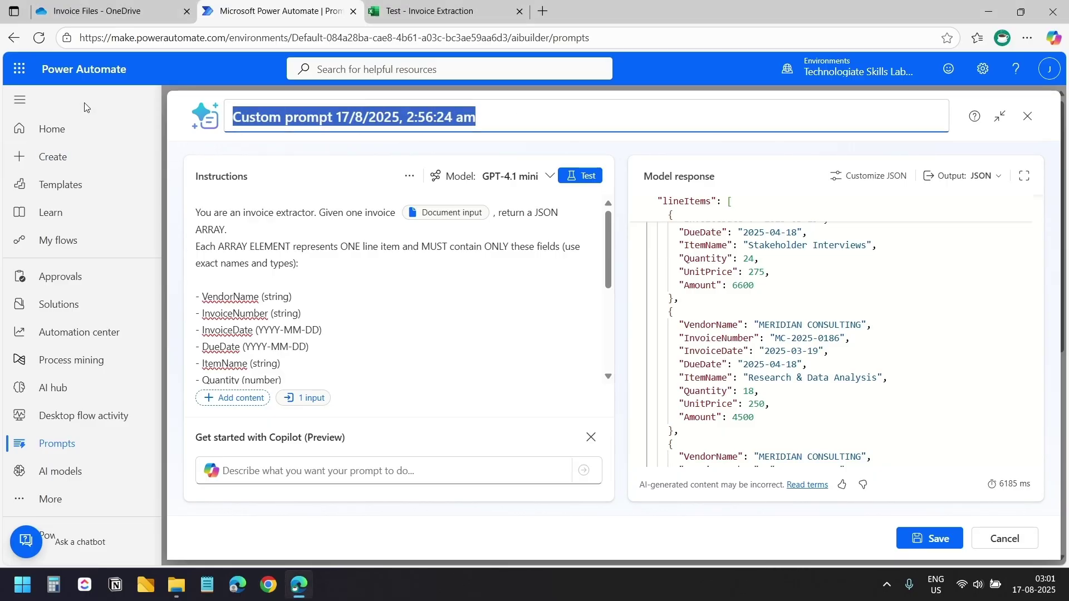
{"action": "type", "text": "Invoice Data Extractor"}
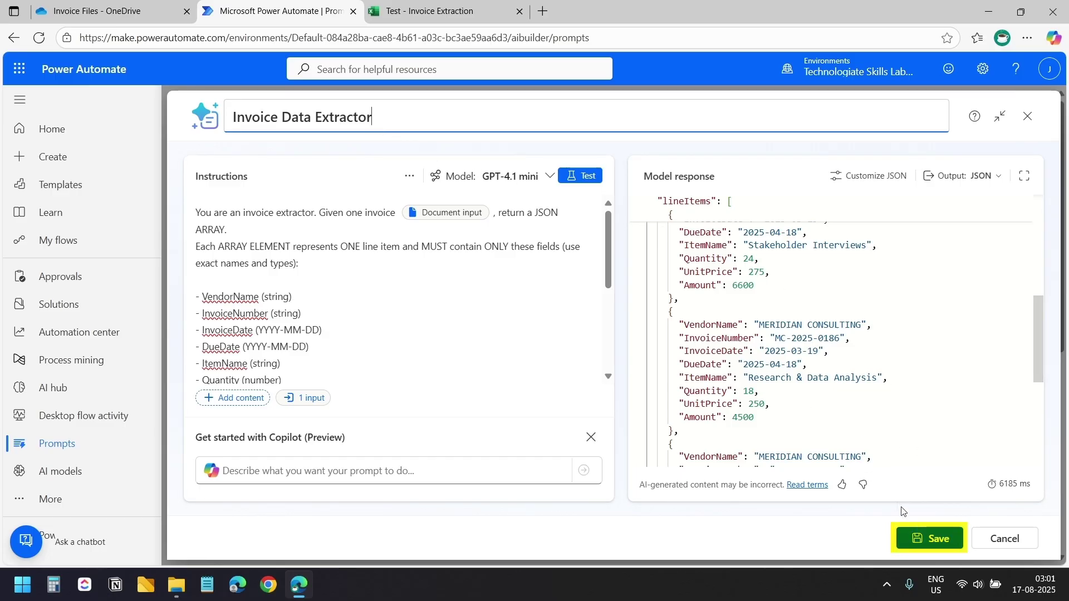
Step: Save the Invoice Data Extractor custom prompt
{"action": "left_click", "coordinate": [922, 538]}
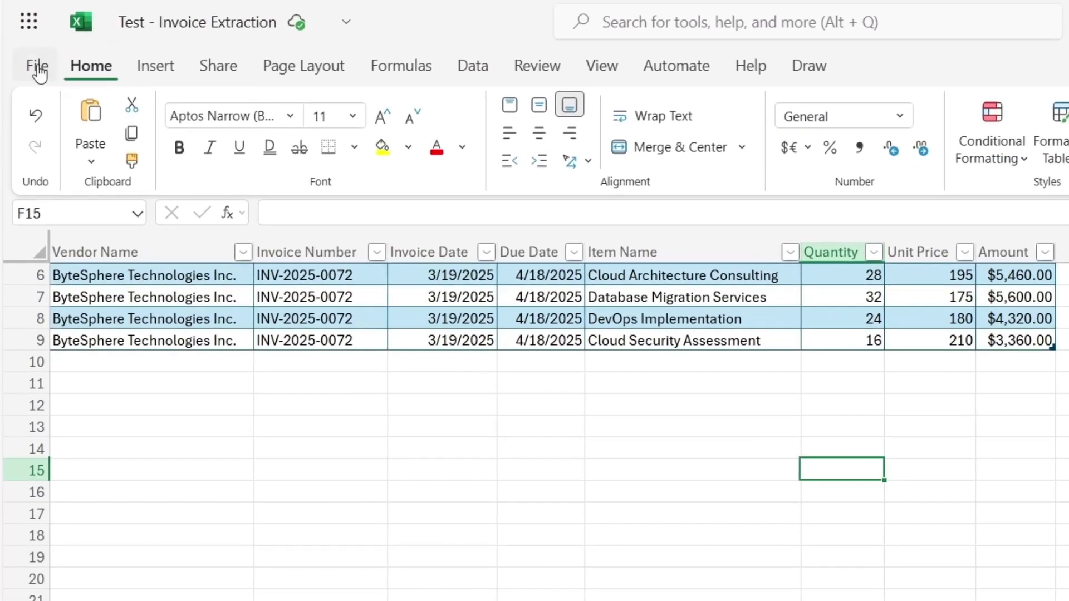
Step: In Excel for the web, create a blank workbook and rename it Invoice Data Log
{"action": "left_click", "coordinate": [26, 91]}
{"action": "mouse_move", "coordinate": [64, 149]}
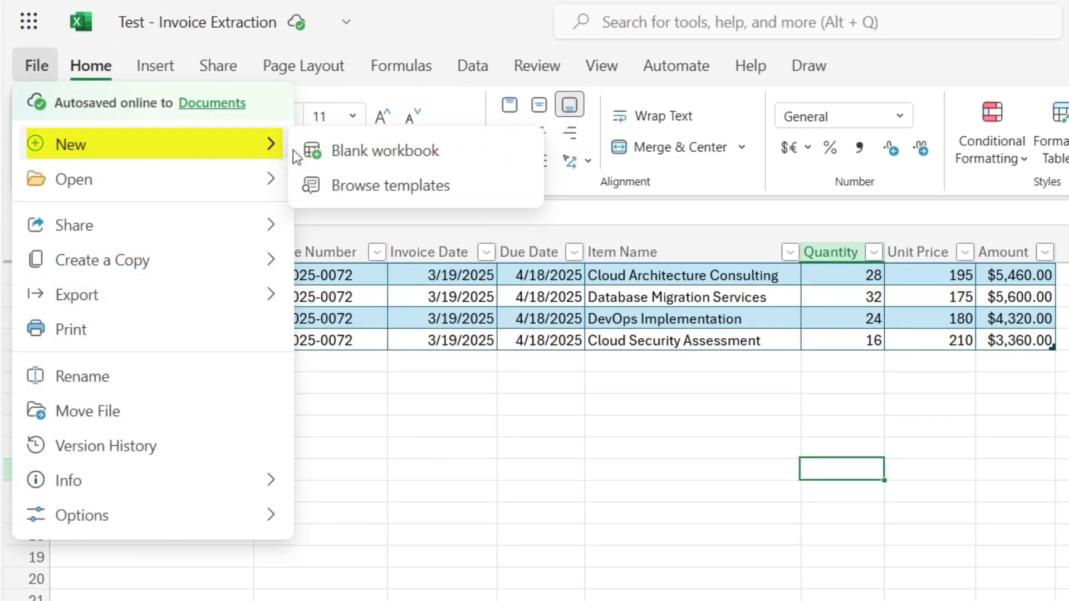
{"action": "left_click", "coordinate": [341, 154]}
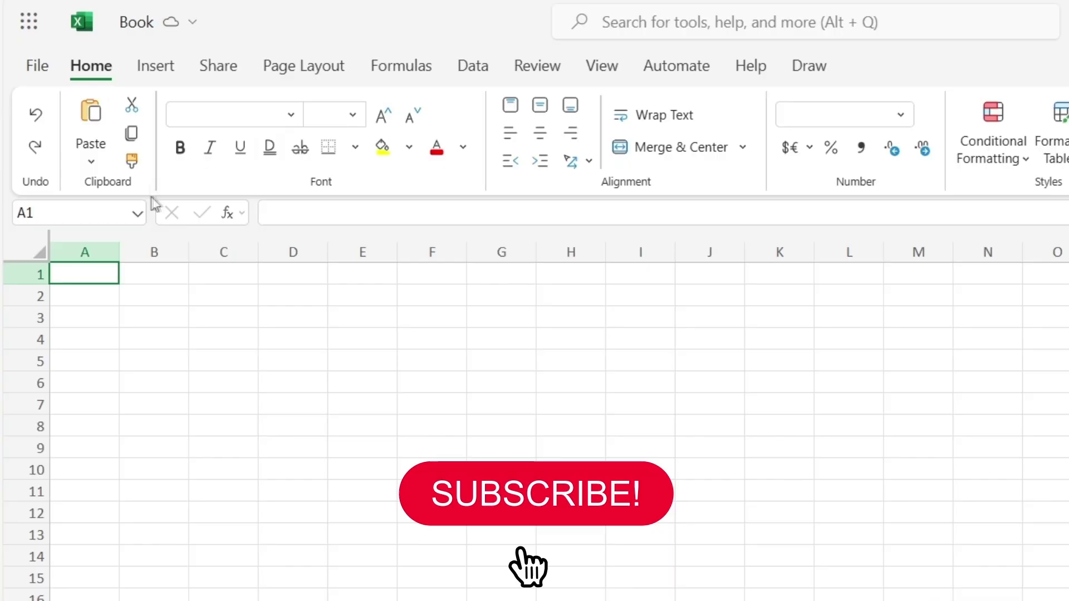
{"action": "left_click", "coordinate": [137, 32]}
{"action": "type", "text": "Invoice Data Log"}
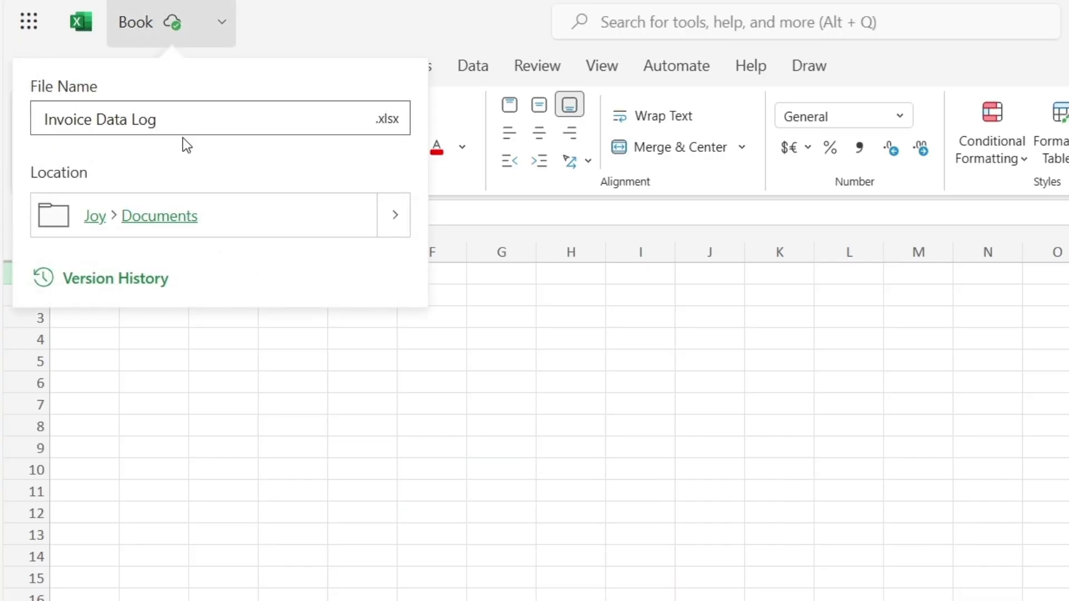
{"action": "key", "text": "Return"}
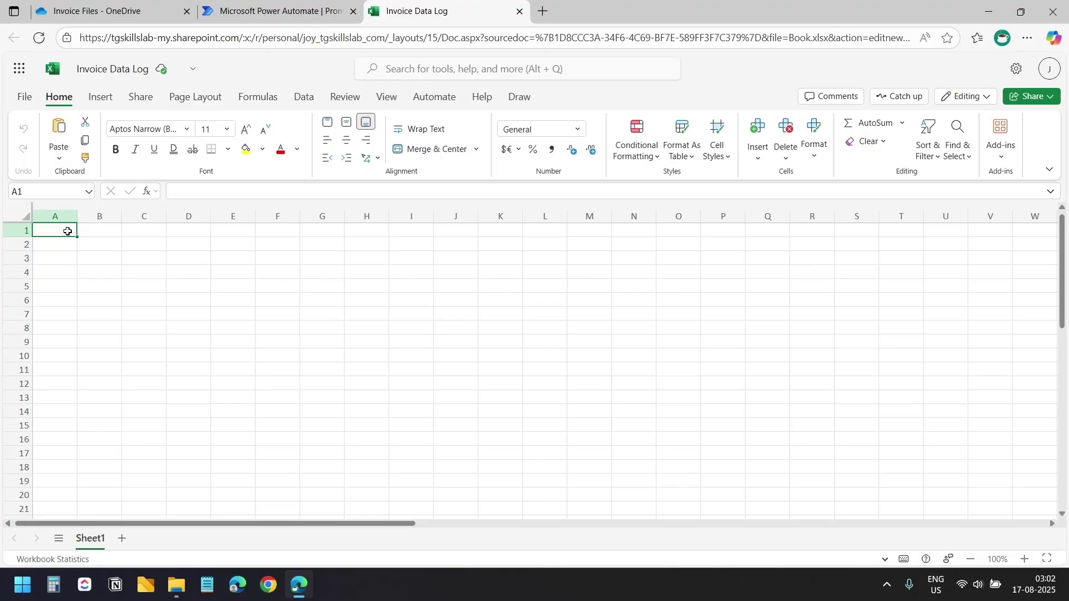
Step: Enter the headers Vendor Name, Invoice Number, Invoice Date, Due Date, Item Name, Quantity, Unit Price and Amount in A1:H1
{"action": "type", "text": "Vendor Name\tInvoice Number\tInvoice Date\tDue Date\tItem Name\tQuantity\tUnit Price\tAmount"}
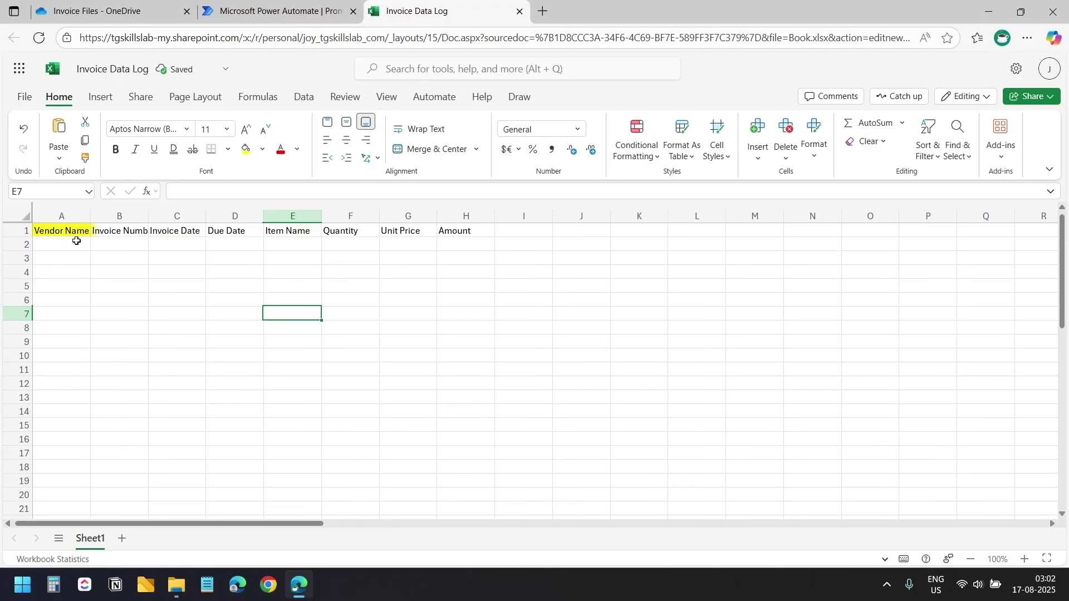
{"action": "left_click", "coordinate": [179, 233]}
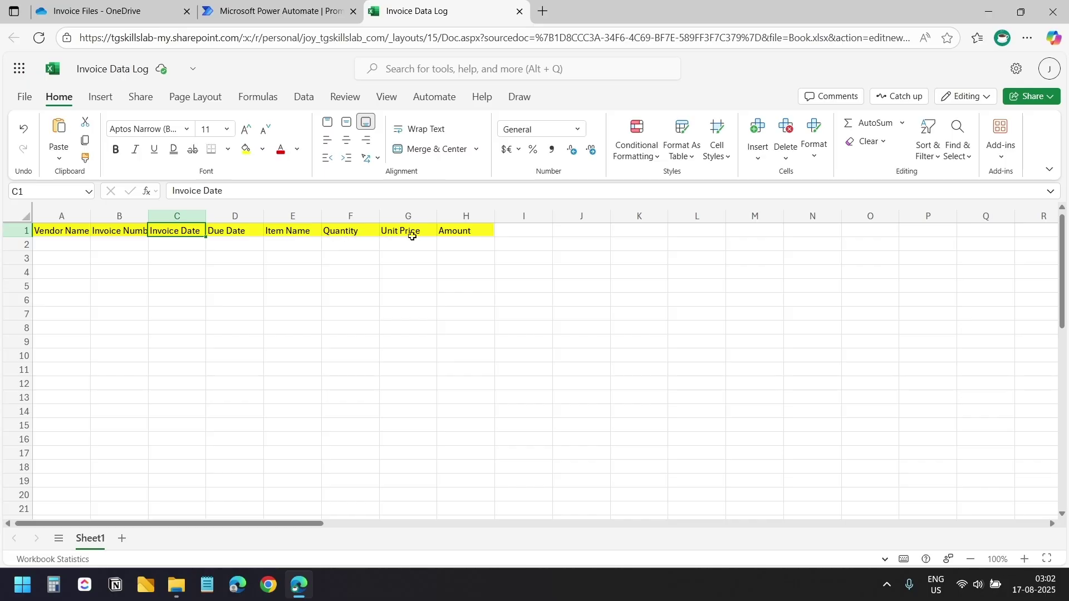
{"action": "left_click", "coordinate": [468, 233]}
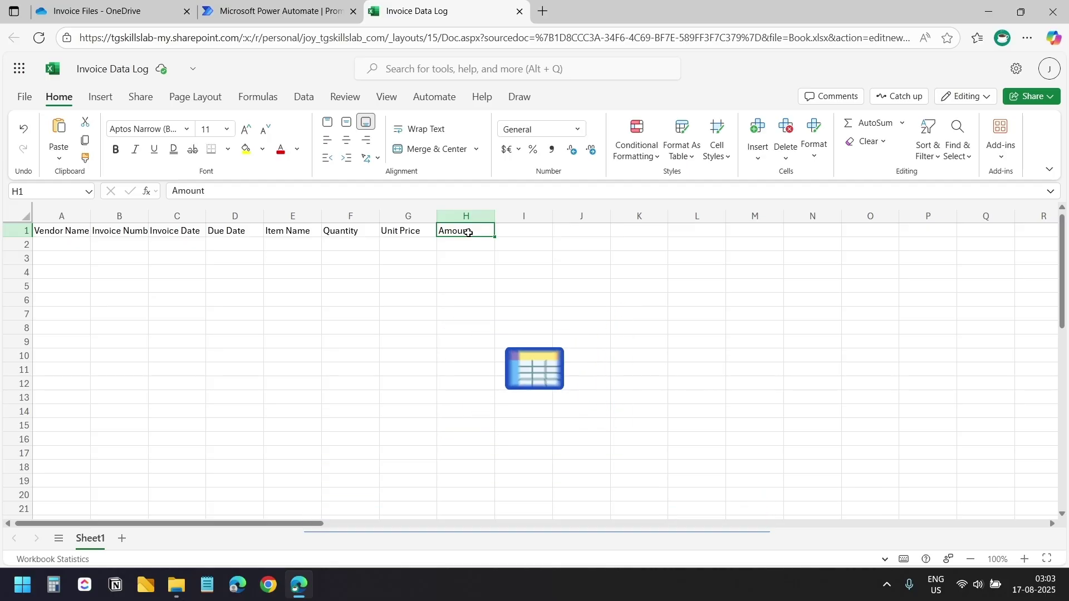
Step: Format A1:H1 as a table with headers in a blue medium style, and check the table's name
{"action": "left_click", "coordinate": [62, 229]}
{"action": "left_click_drag", "start_coordinate": [62, 229], "coordinate": [454, 231]}
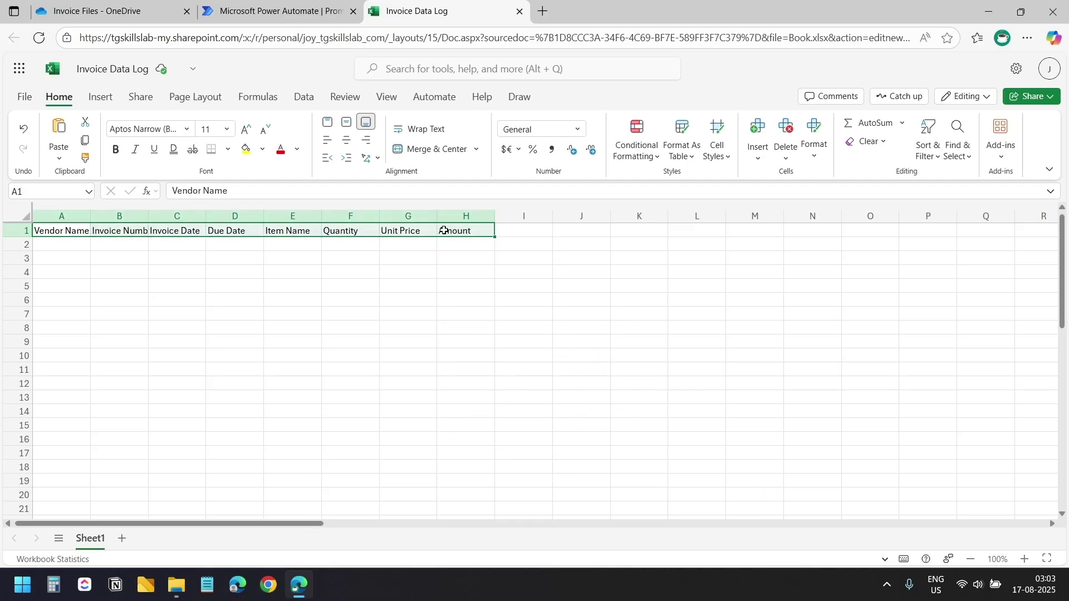
{"action": "left_click", "coordinate": [694, 159]}
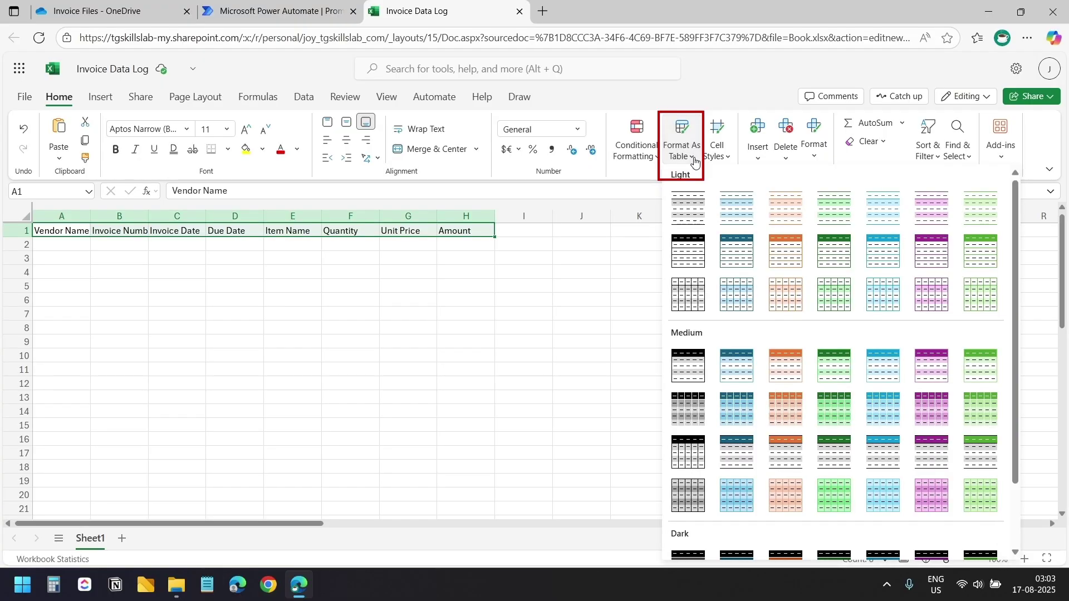
{"action": "left_click", "coordinate": [744, 367]}
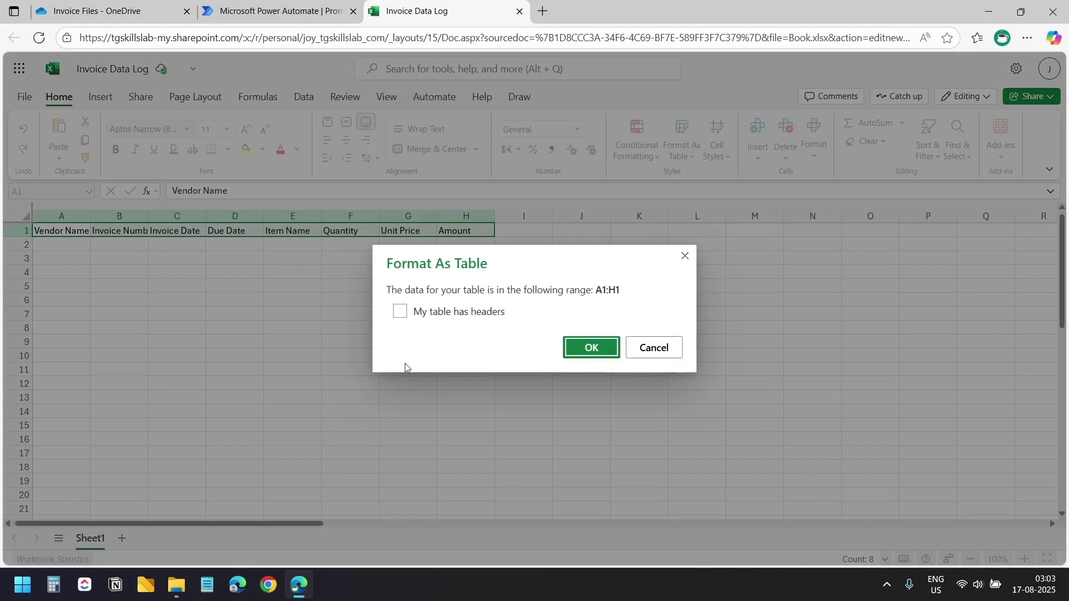
{"action": "left_click", "coordinate": [401, 313]}
{"action": "left_click", "coordinate": [577, 355]}
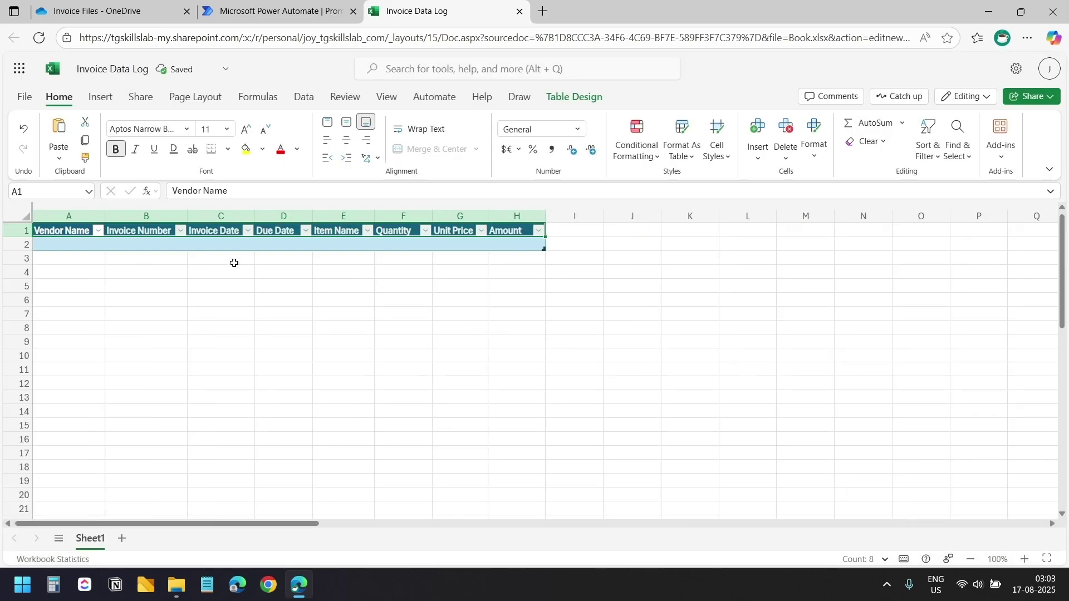
{"action": "left_click", "coordinate": [572, 98]}
{"action": "left_click", "coordinate": [71, 122]}
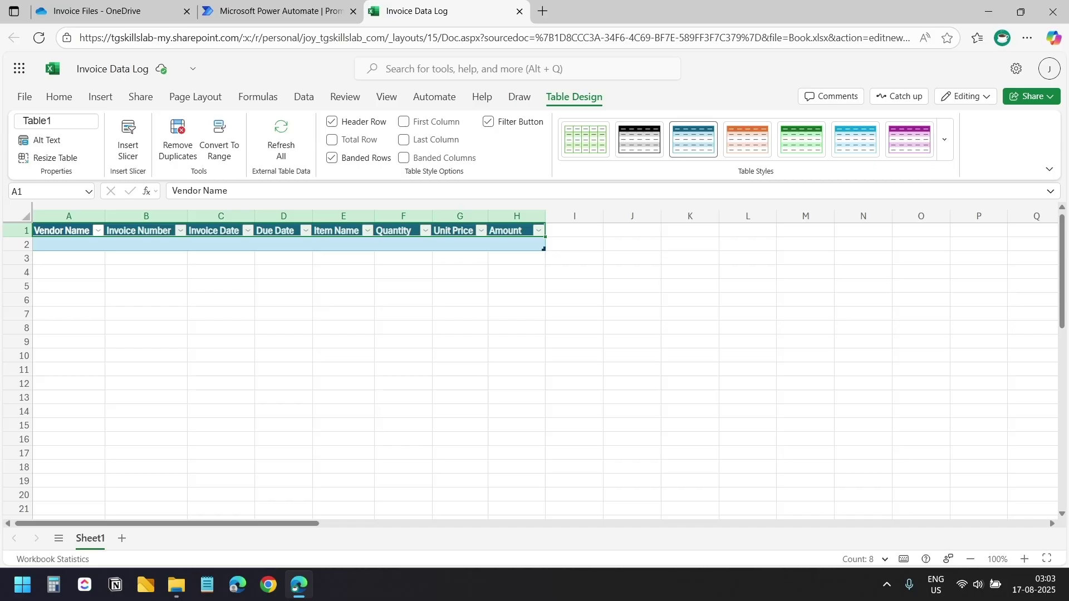
Step: In Power Automate, create an instant cloud flow named Extract Invoice Data with the Manually trigger a flow trigger
{"action": "left_click", "coordinate": [245, 12]}
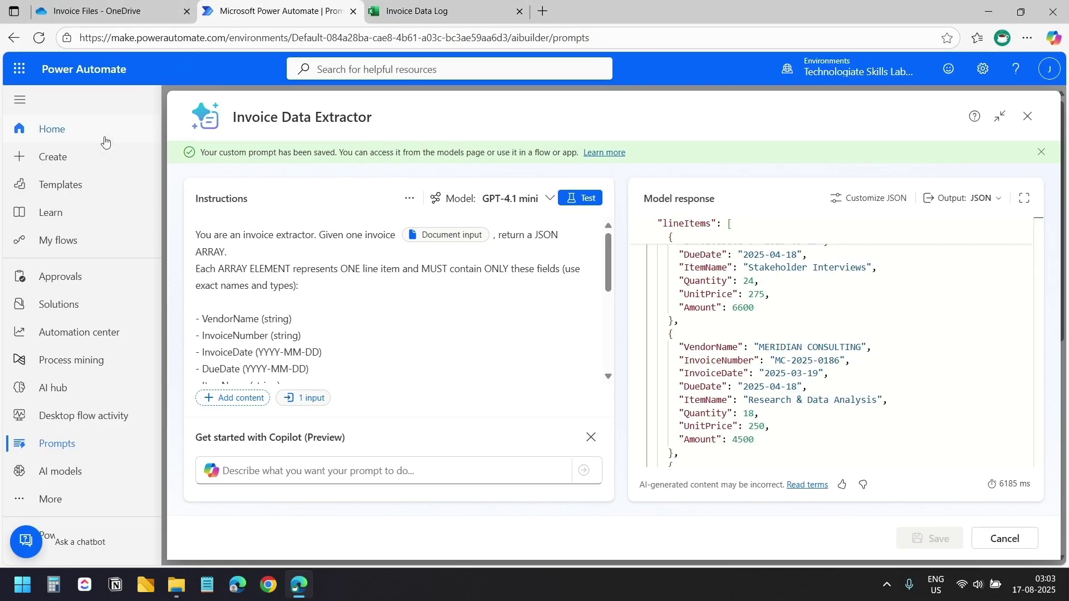
{"action": "left_click", "coordinate": [82, 158]}
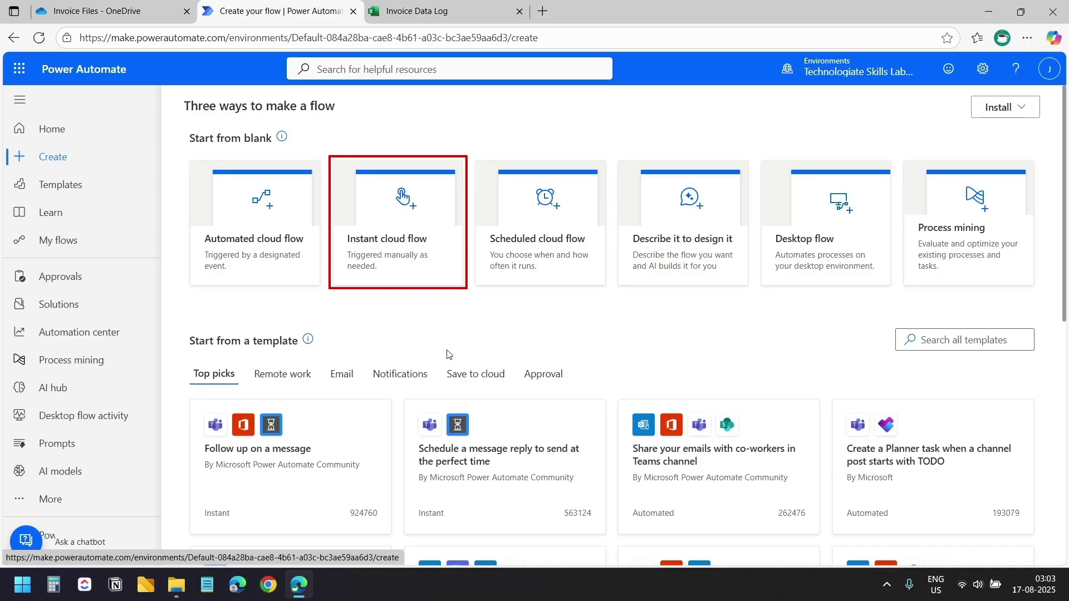
{"action": "left_click", "coordinate": [411, 261]}
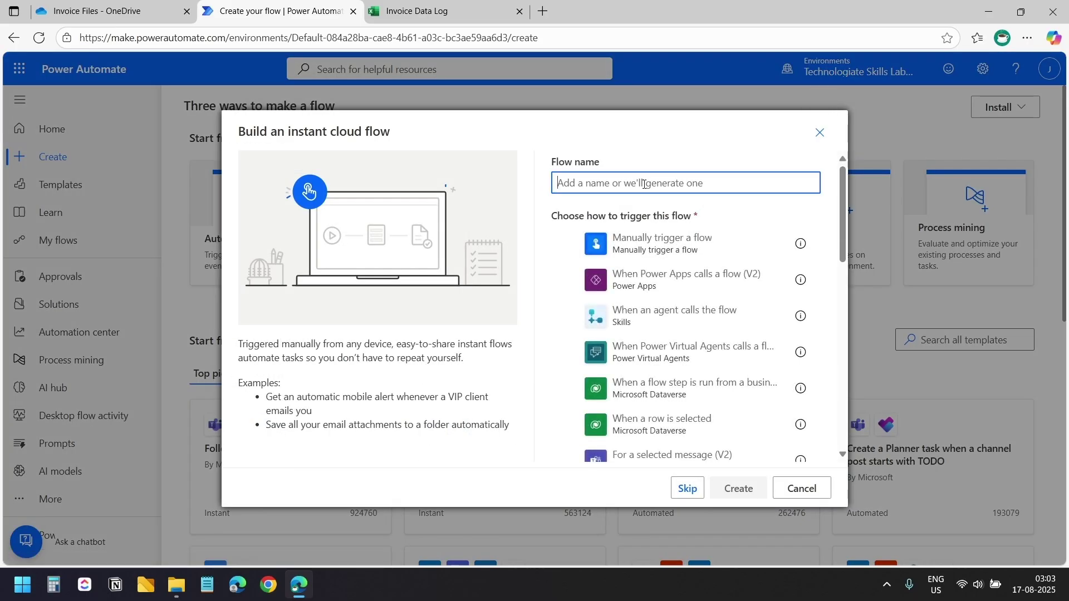
{"action": "type", "text": "Extract Invoice Data"}
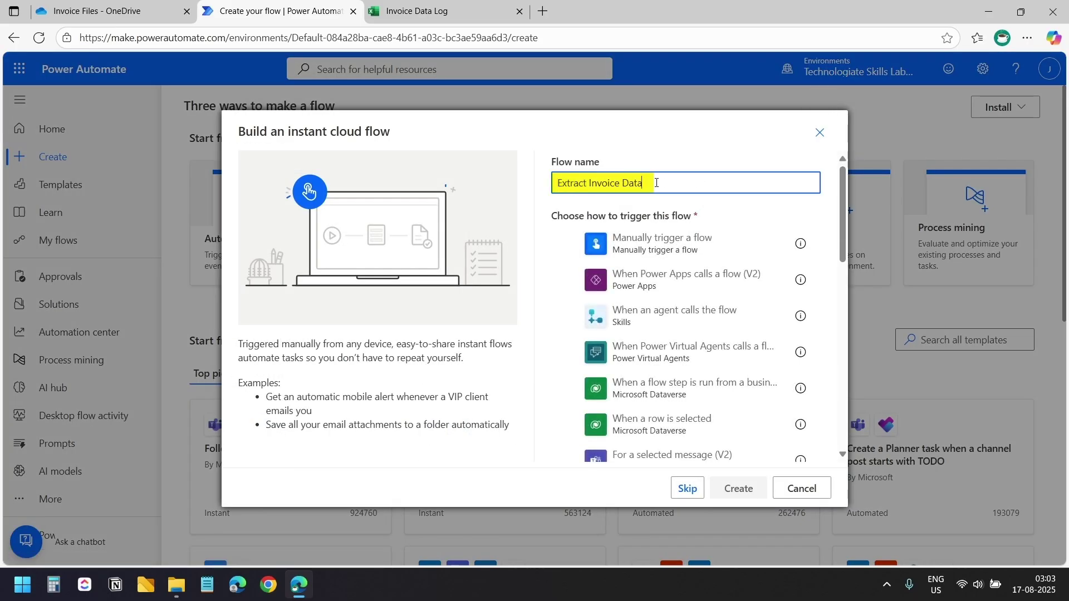
{"action": "left_click", "coordinate": [568, 245]}
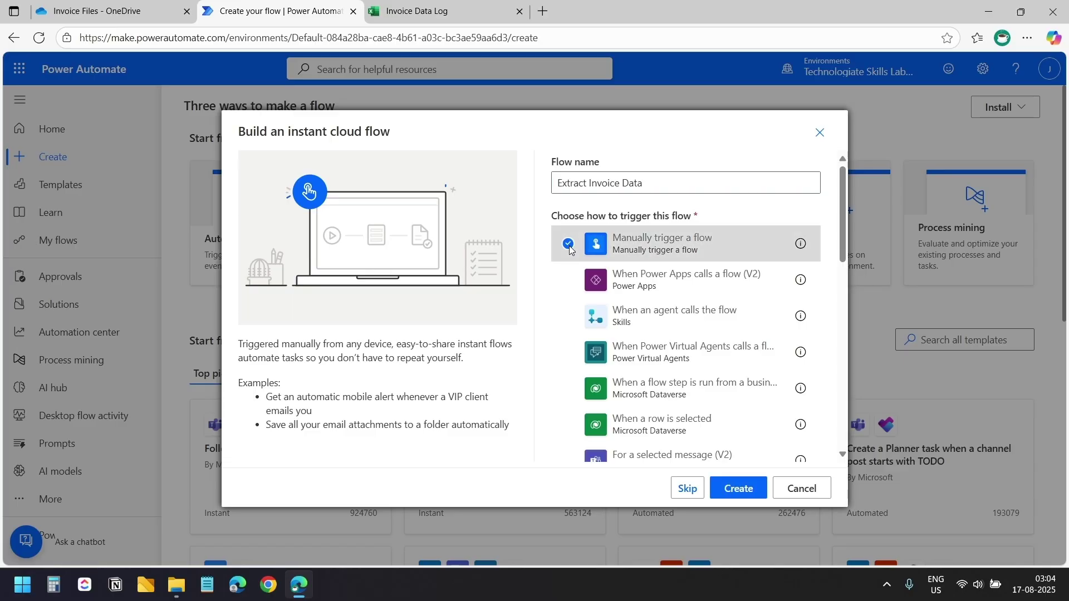
{"action": "left_click", "coordinate": [739, 489]}
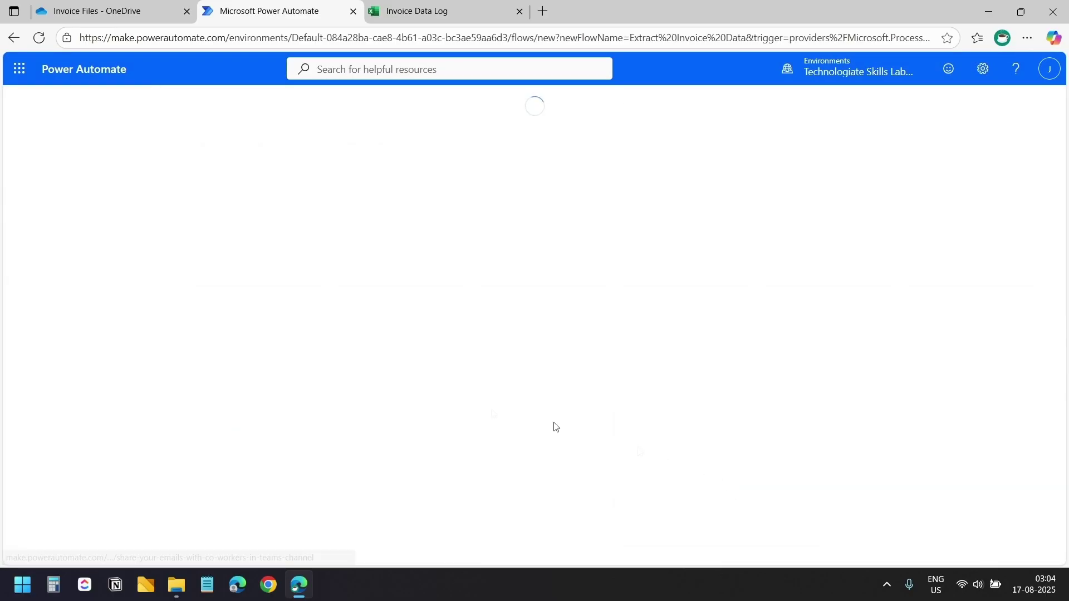
Step: Check the Invoice Files folder in OneDrive, and add the OneDrive for Business action List files in folder after the flow's trigger
{"action": "left_click", "coordinate": [125, 13]}
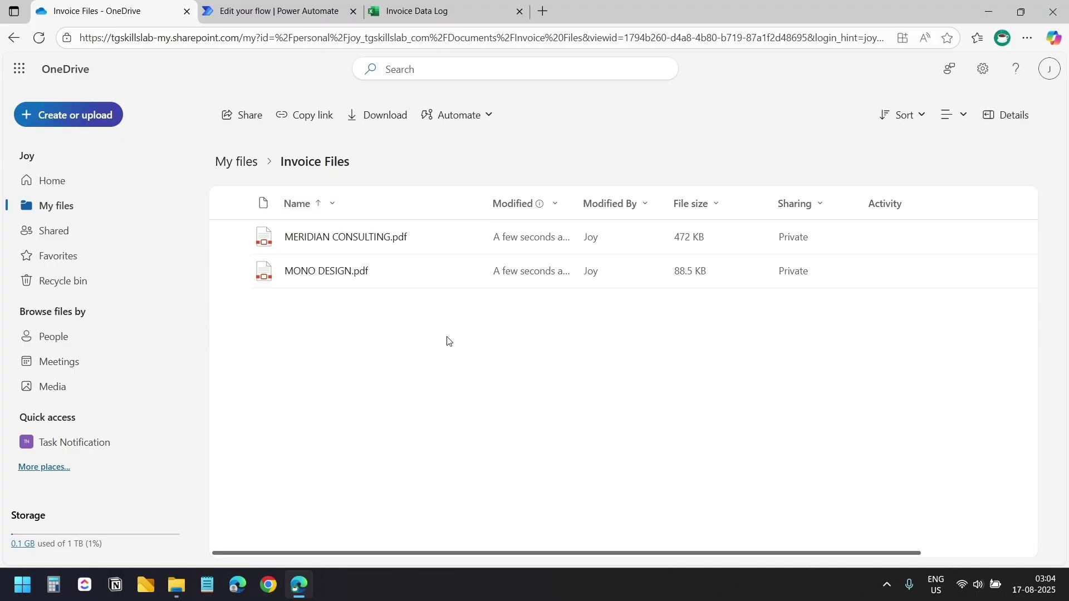
{"action": "left_click", "coordinate": [273, 11]}
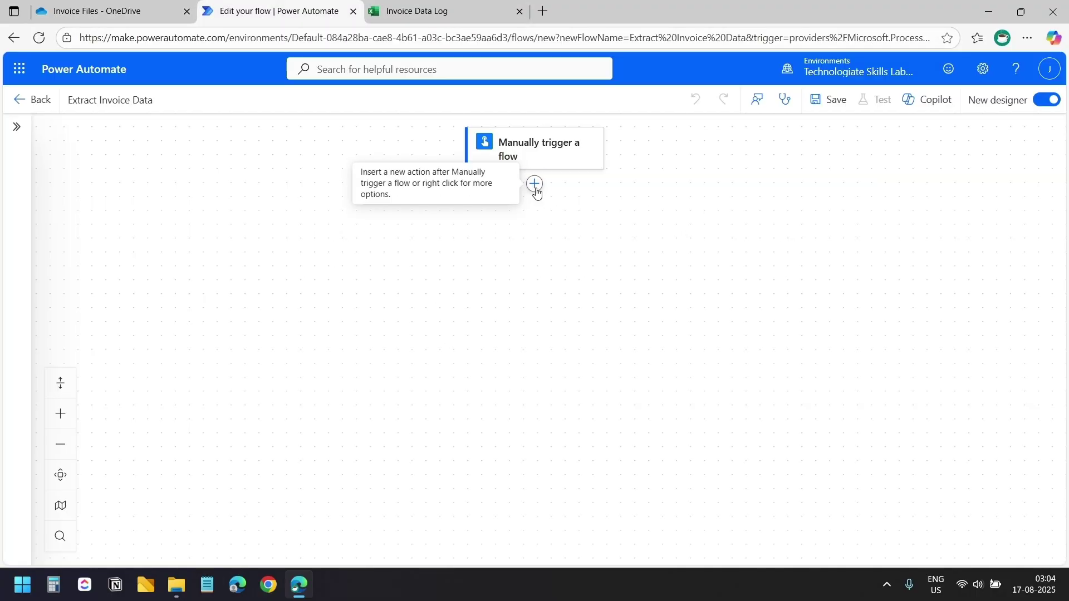
{"action": "left_click", "coordinate": [535, 184]}
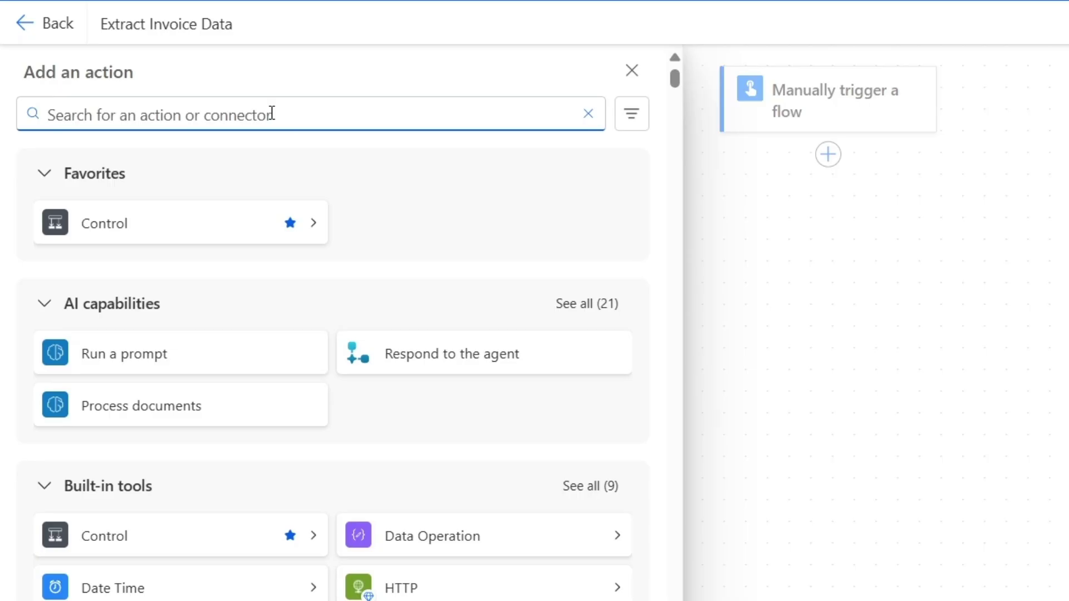
{"action": "type", "text": "list fil"}
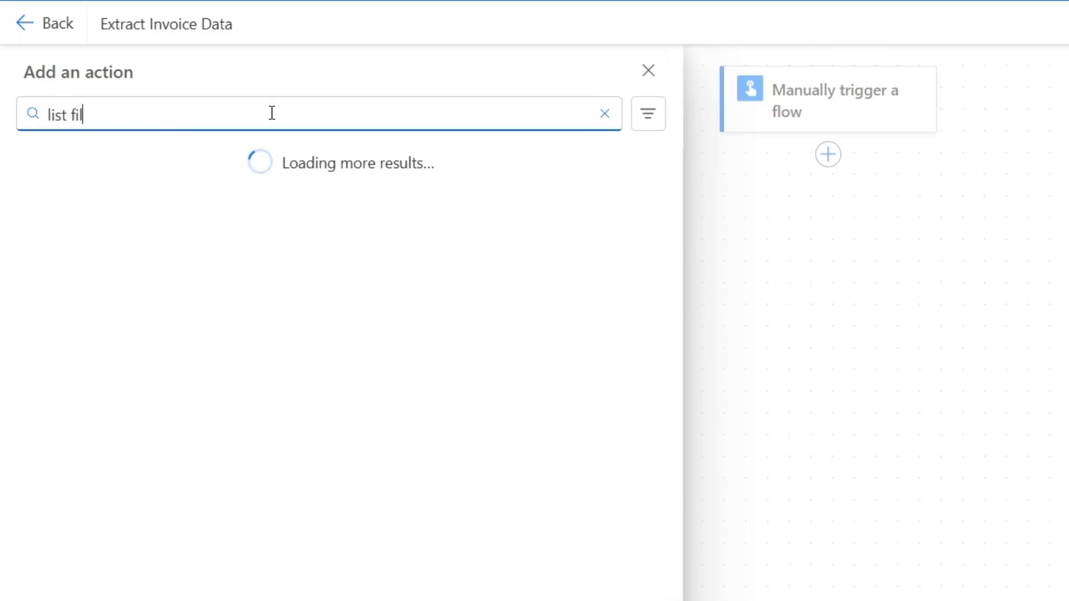
{"action": "type", "text": "es in a folder"}
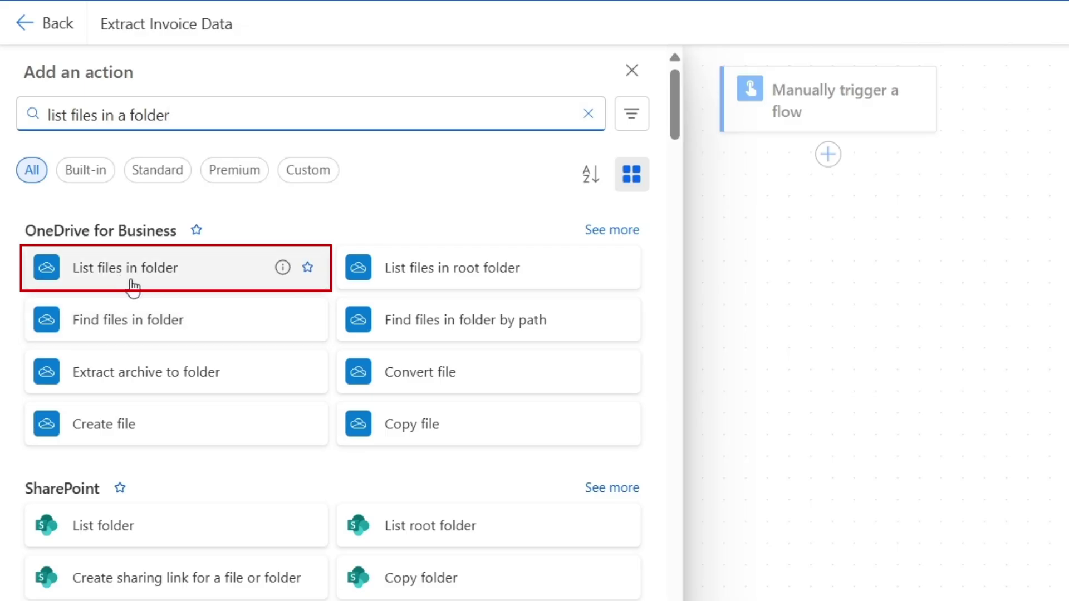
{"action": "left_click", "coordinate": [167, 274]}
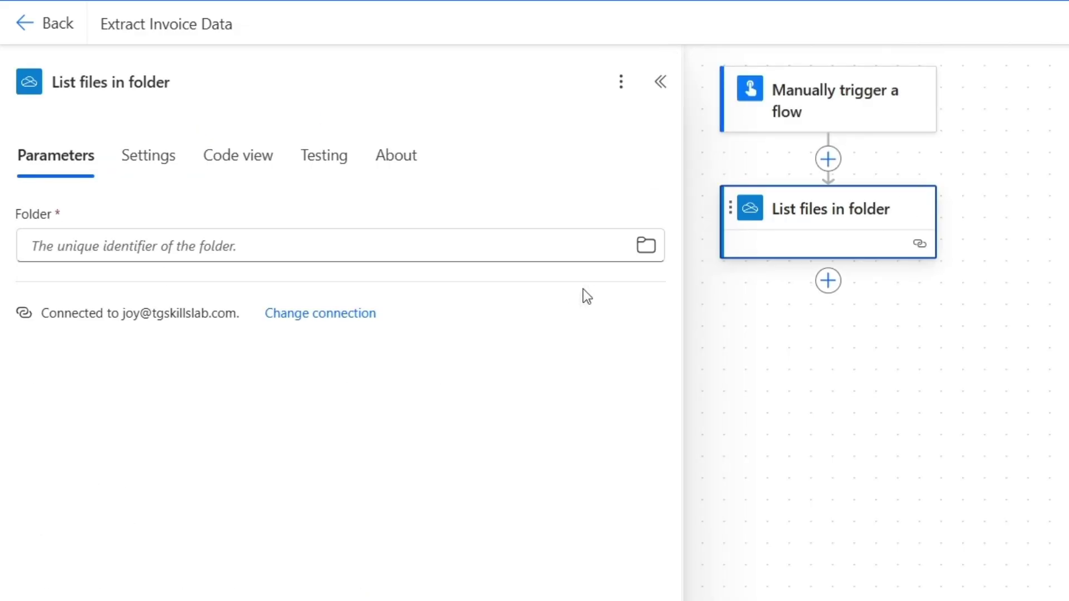
Step: Set the folder of the List files in folder action to Invoice Files under Root
{"action": "left_click", "coordinate": [645, 250]}
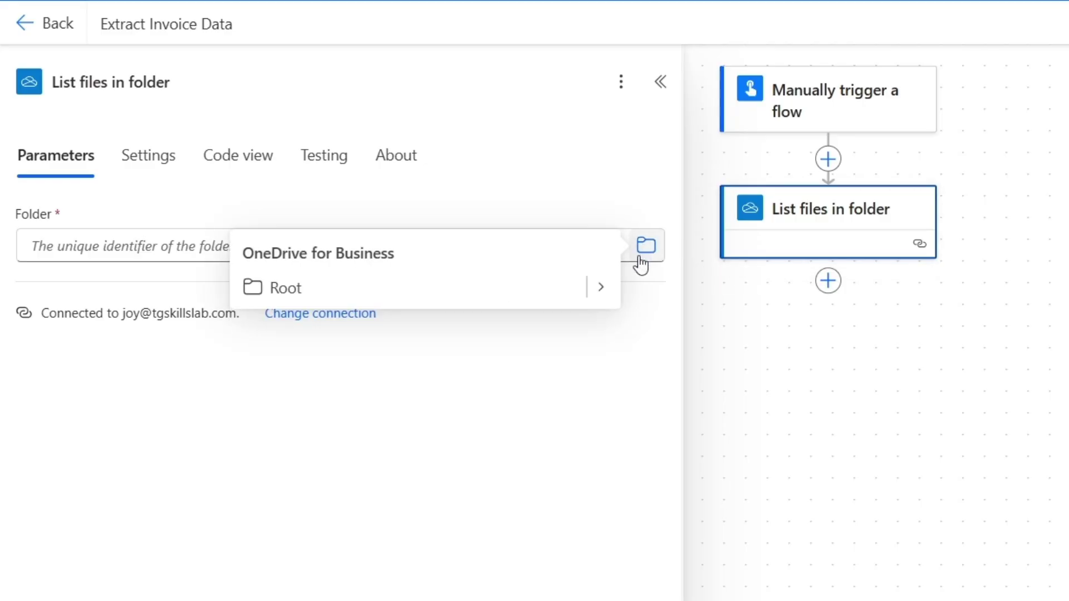
{"action": "left_click", "coordinate": [601, 288]}
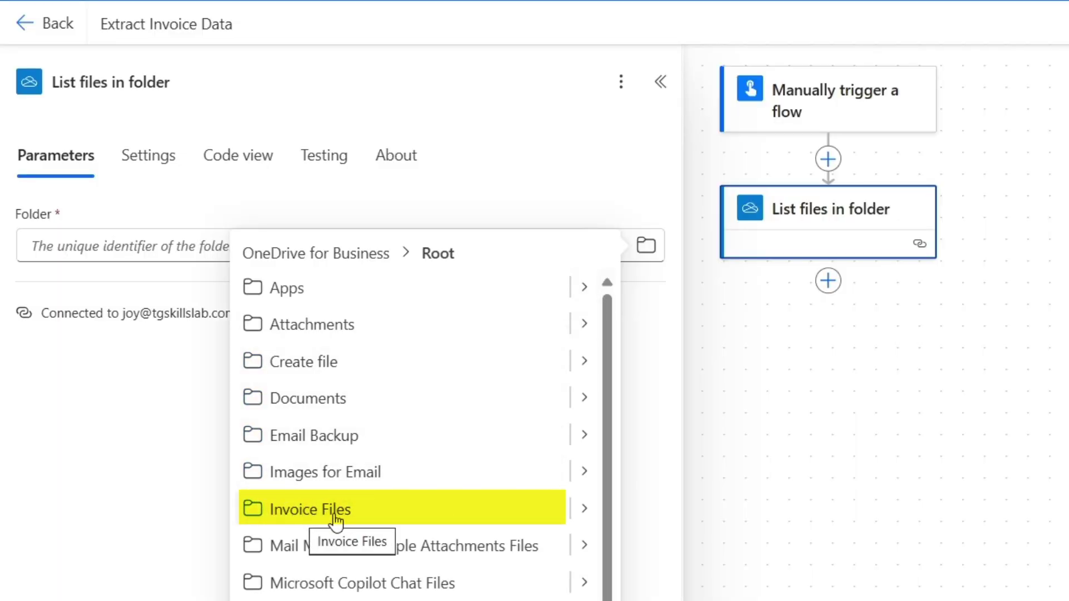
{"action": "left_click", "coordinate": [336, 517]}
{"action": "left_click", "coordinate": [853, 368]}
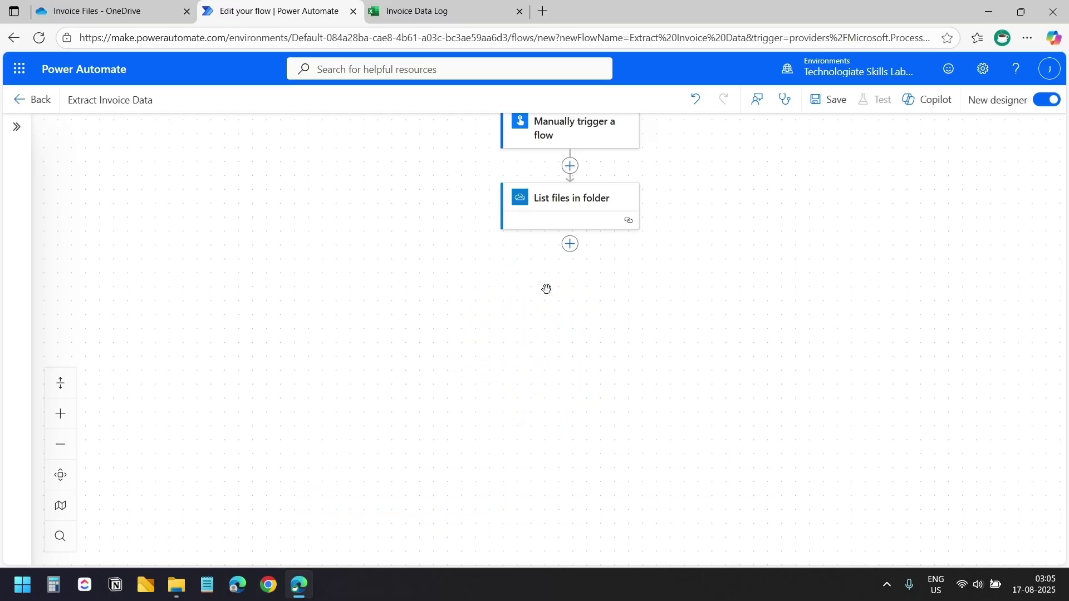
Step: Add an Apply to each control after the List files in folder action
{"action": "left_click", "coordinate": [570, 244]}
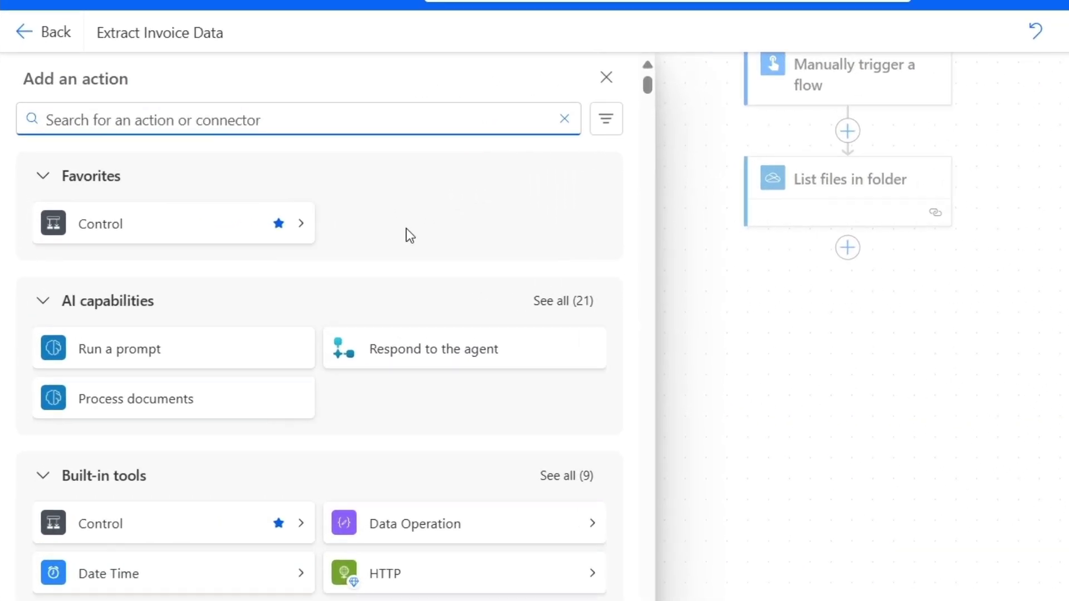
{"action": "type", "text": "apply tro"}
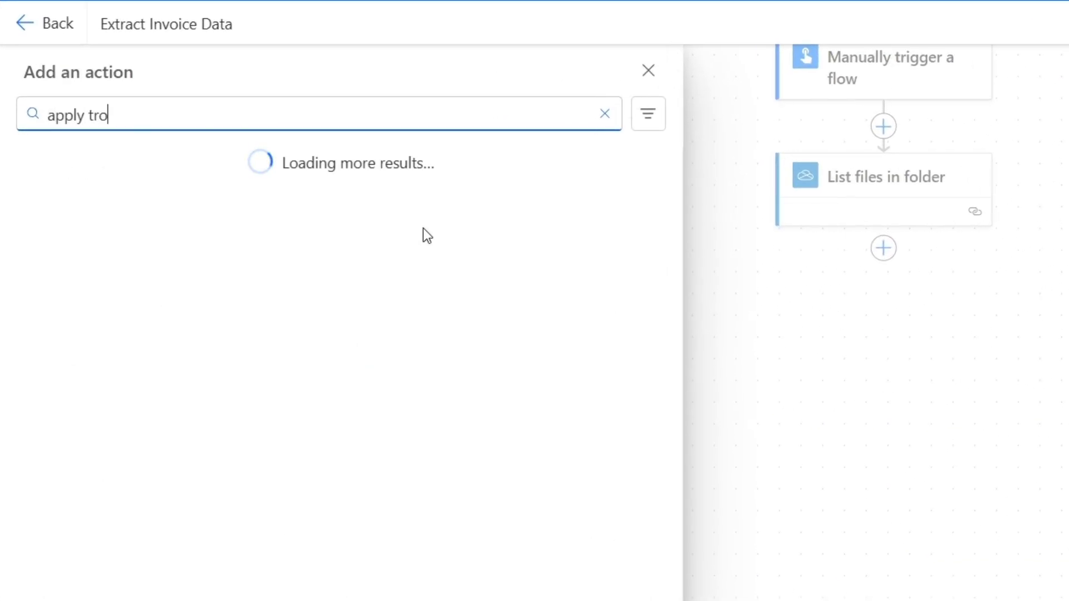
{"action": "key", "text": "BackSpace"}
{"action": "key", "text": "BackSpace"}
{"action": "key", "text": "BackSpace"}
{"action": "type", "text": "o each"}
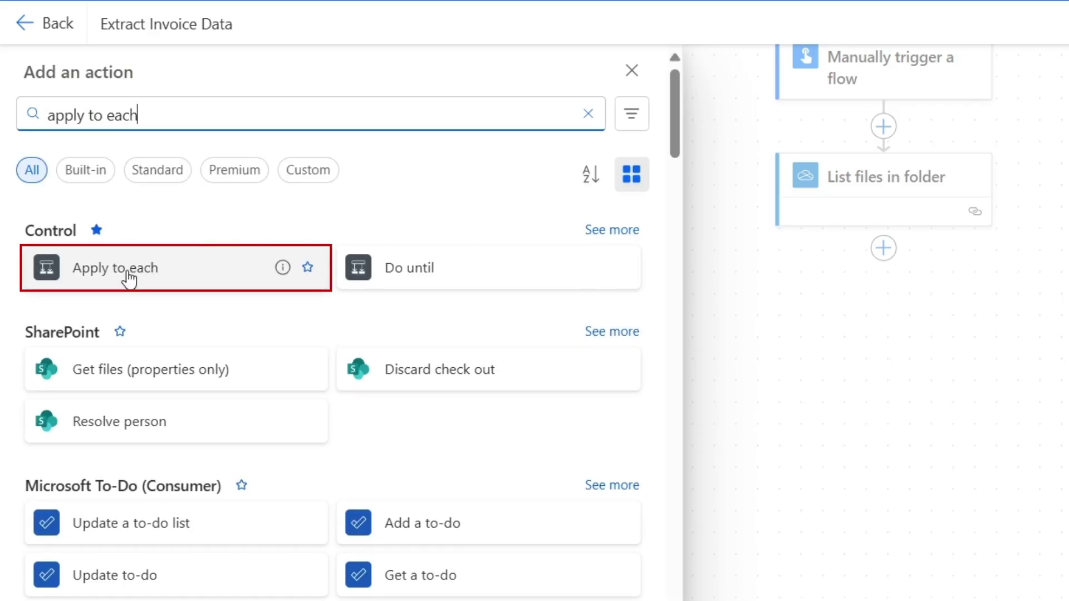
{"action": "left_click", "coordinate": [150, 281]}
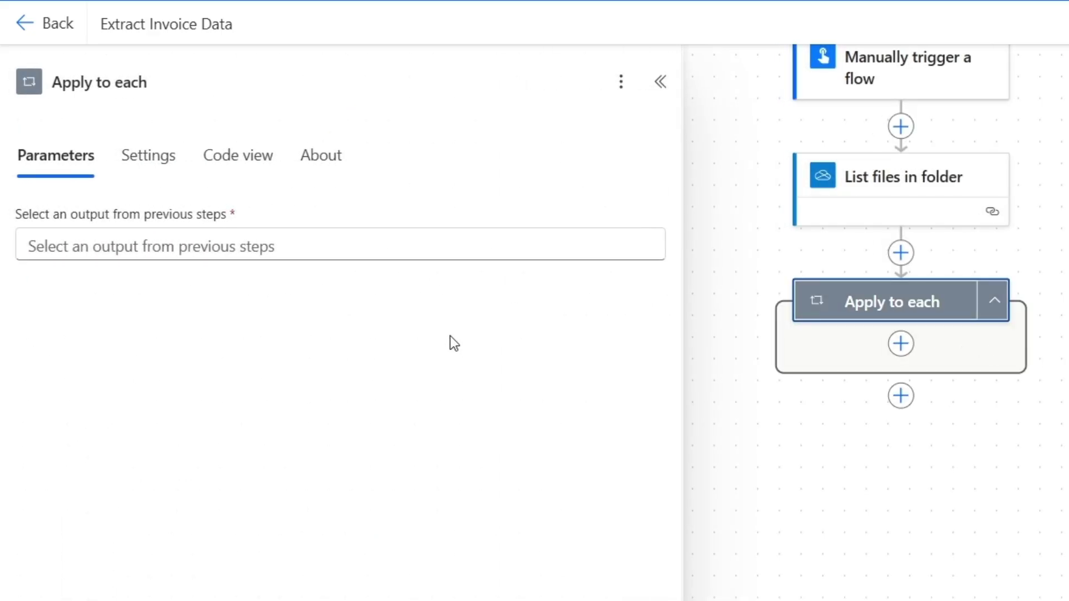
Step: Set the Apply to each loop's input to body/value from List files in folder
{"action": "left_click", "coordinate": [542, 248]}
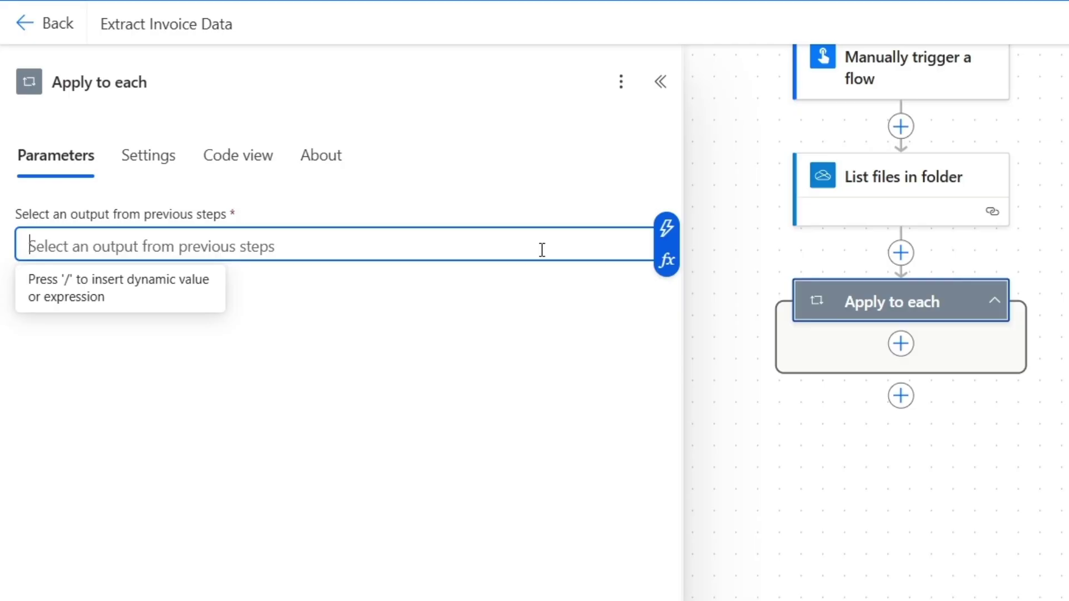
{"action": "left_click", "coordinate": [666, 228]}
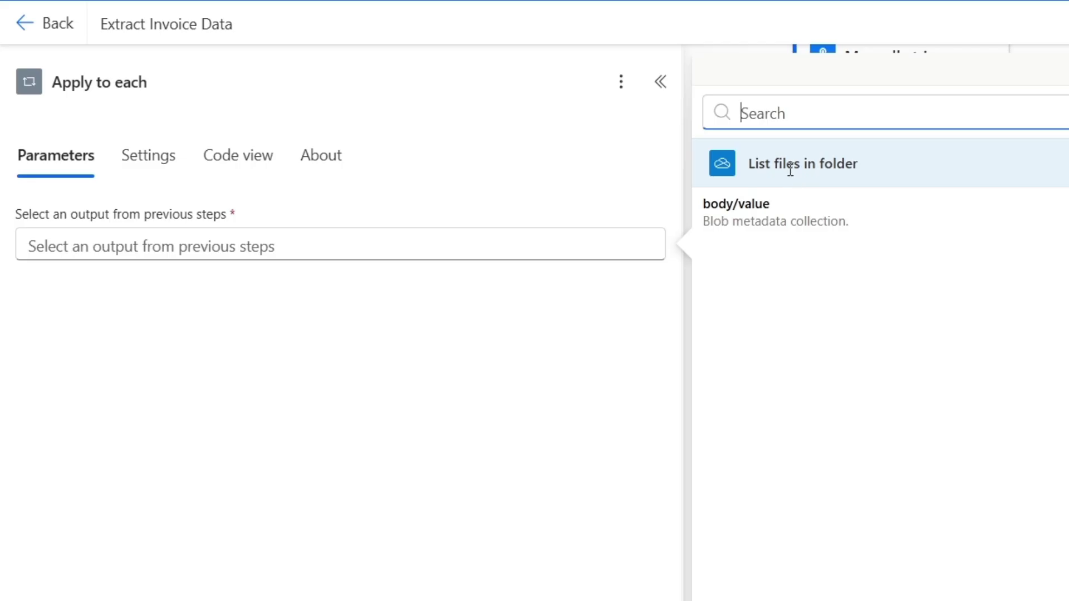
{"action": "left_click", "coordinate": [769, 217]}
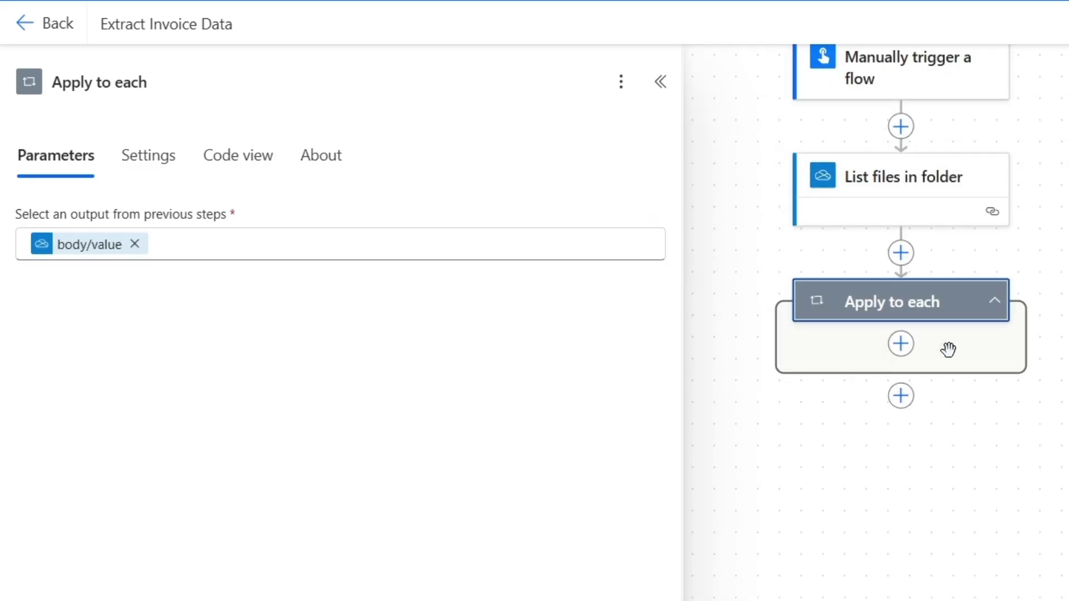
Step: Add the OneDrive for Business action Get file content inside the Apply to each loop
{"action": "left_click", "coordinate": [904, 350]}
{"action": "type", "text": "get"}
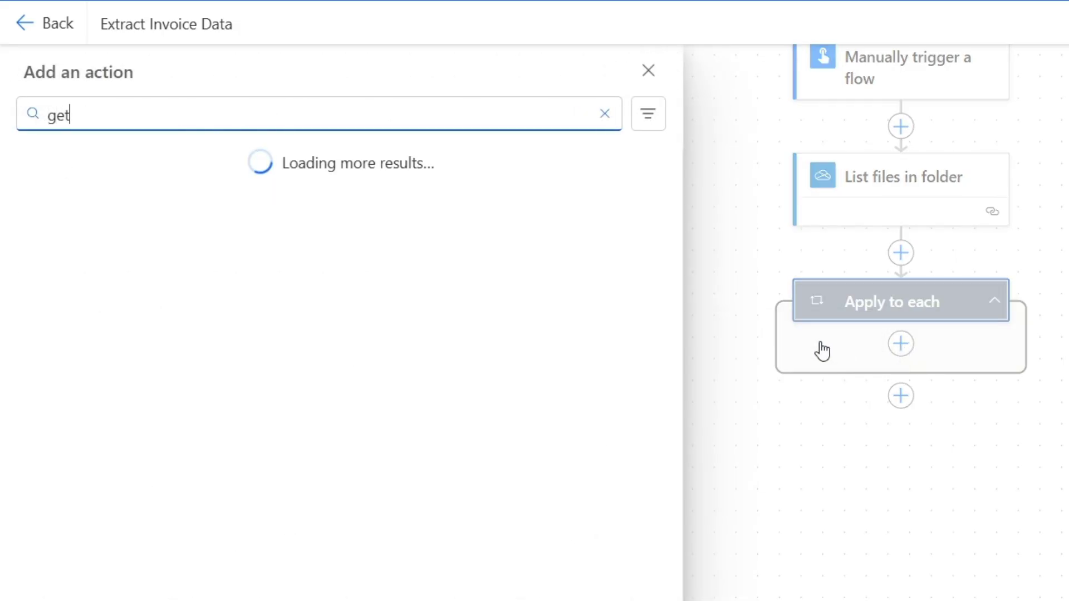
{"action": "type", "text": " file content"}
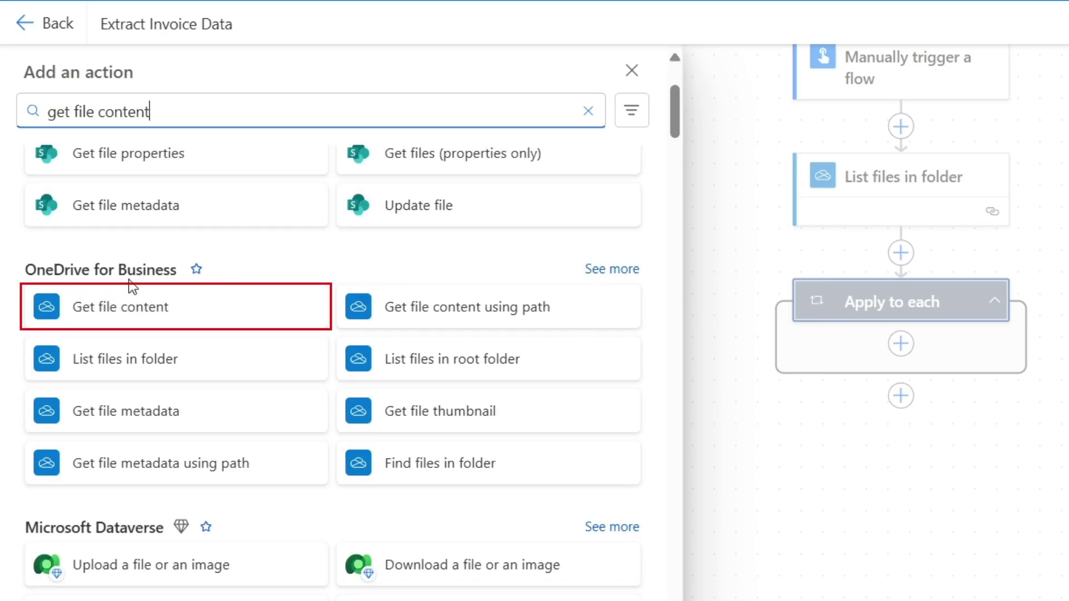
{"action": "left_click", "coordinate": [159, 318]}
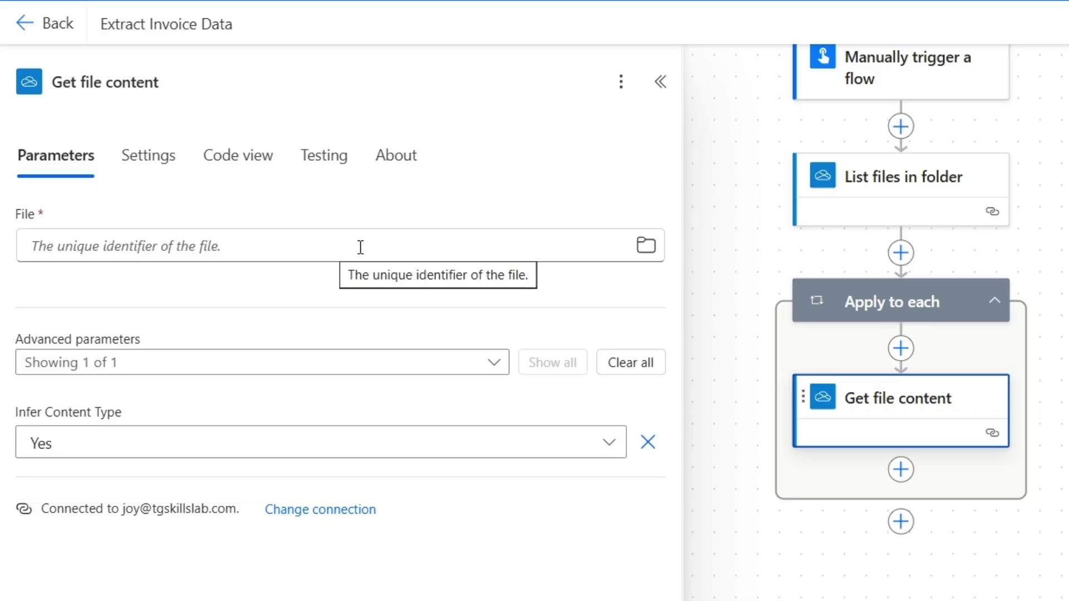
Step: Set the file of the Get file content action to the Id from List files in folder
{"action": "left_click", "coordinate": [361, 247]}
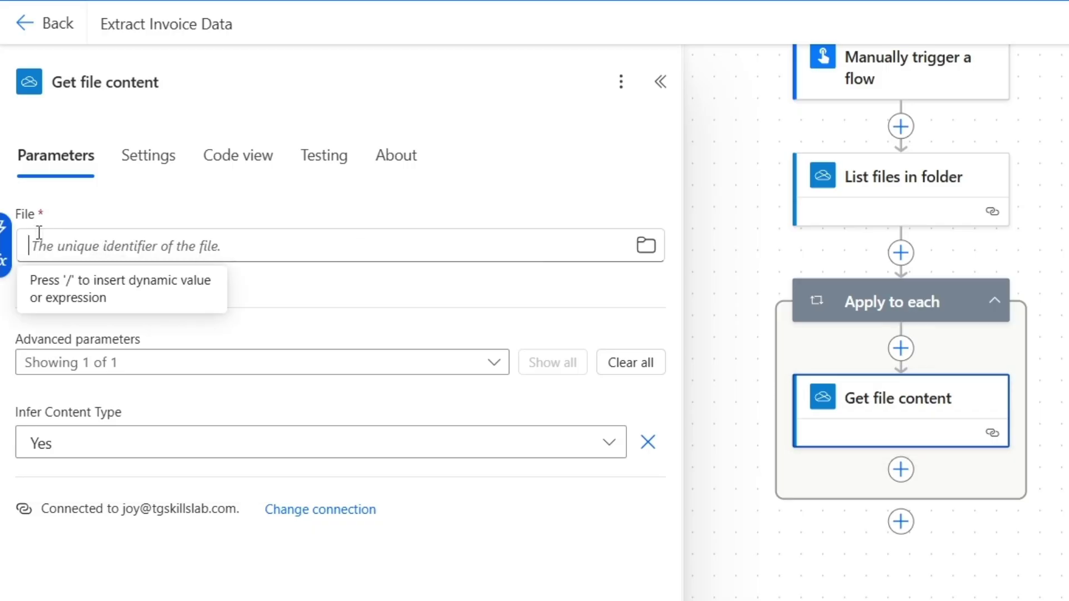
{"action": "left_click", "coordinate": [6, 234]}
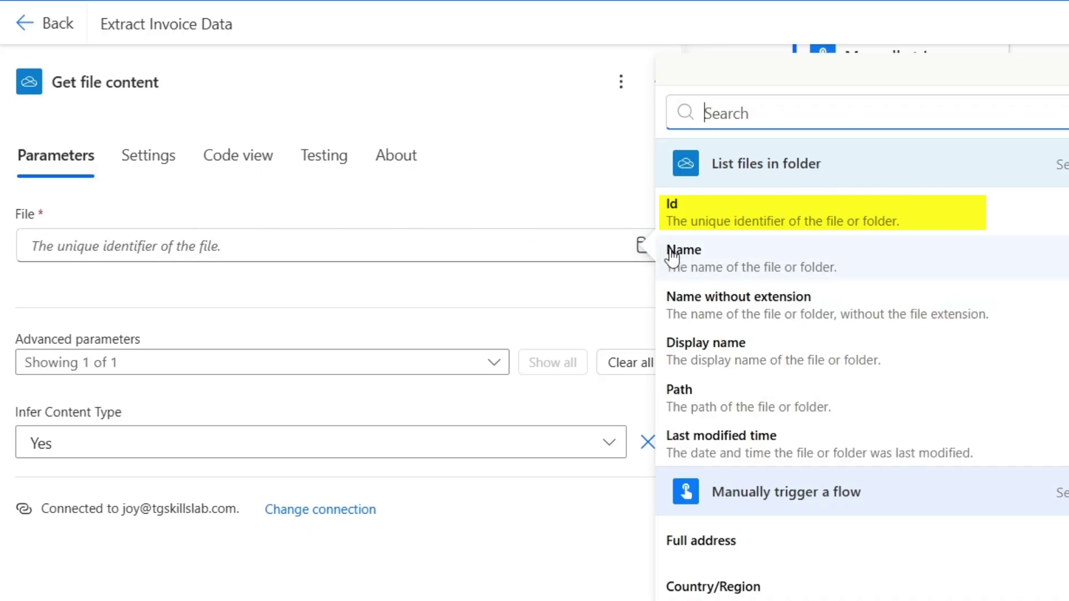
{"action": "left_click", "coordinate": [757, 219]}
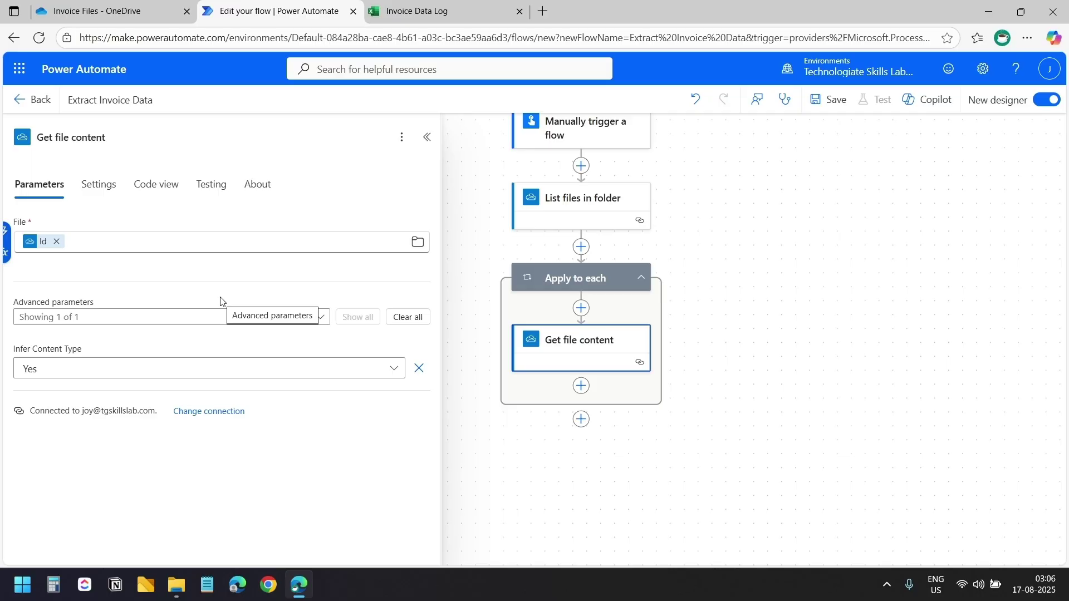
{"action": "left_click", "coordinate": [645, 310]}
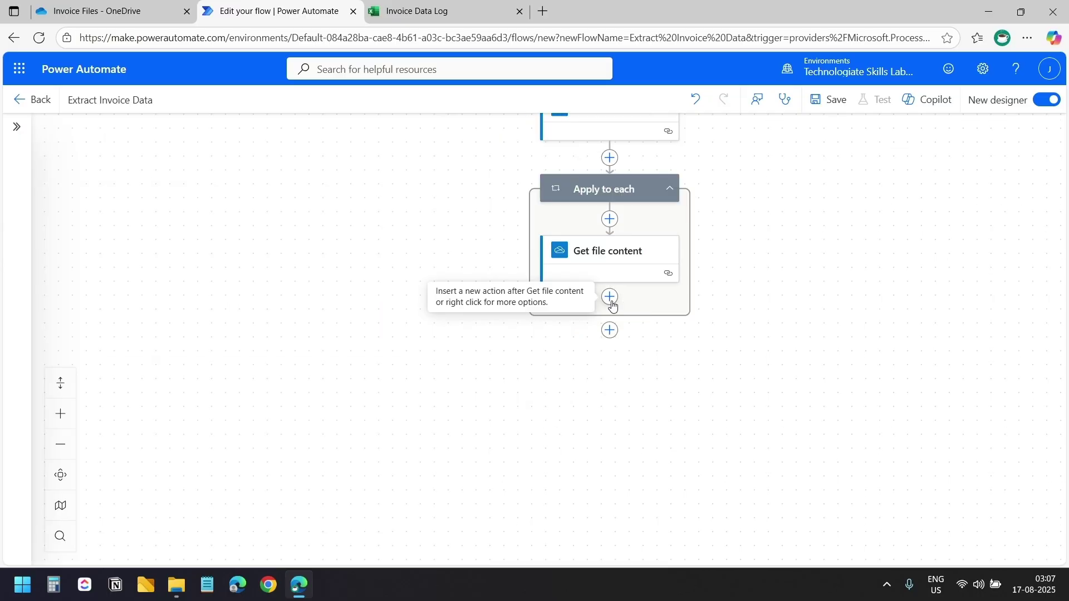
Step: Add a Run a prompt action after Get file content and choose the Invoice Data Extractor prompt for it
{"action": "left_click", "coordinate": [619, 299]}
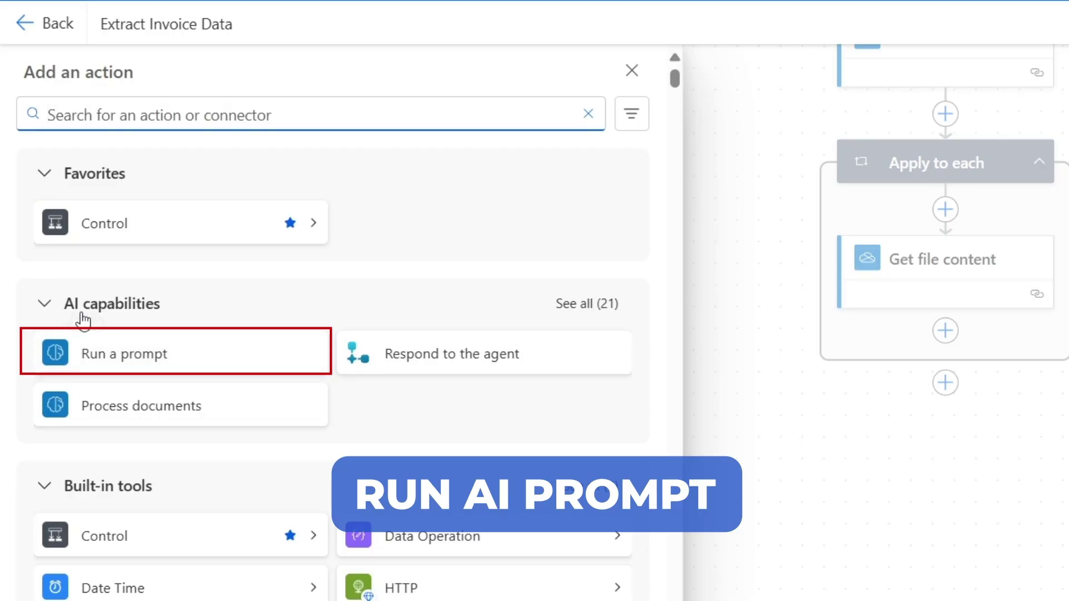
{"action": "left_click", "coordinate": [138, 362]}
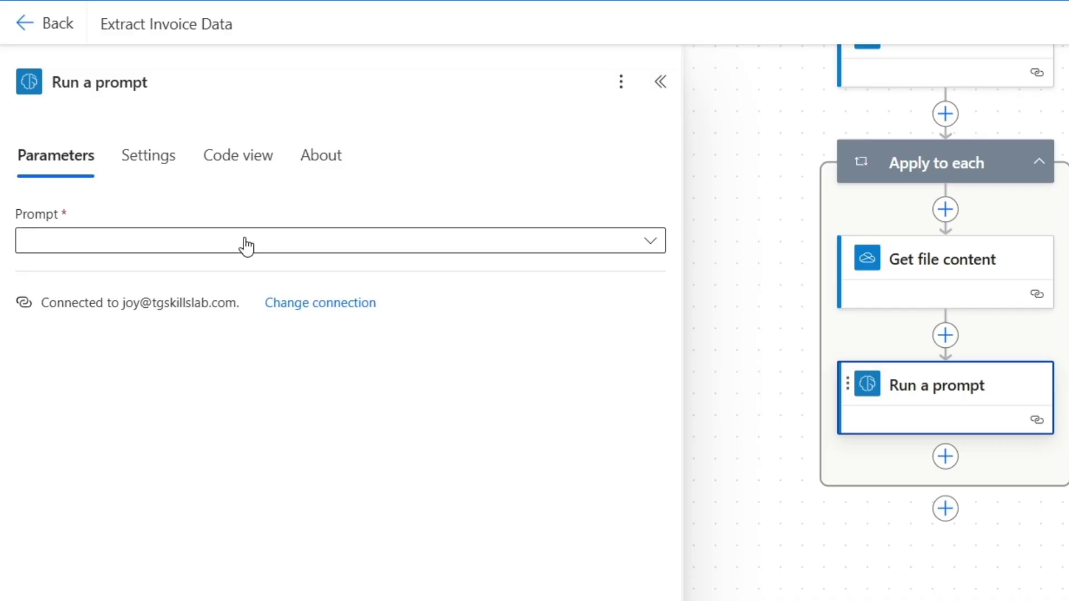
{"action": "left_click", "coordinate": [247, 245]}
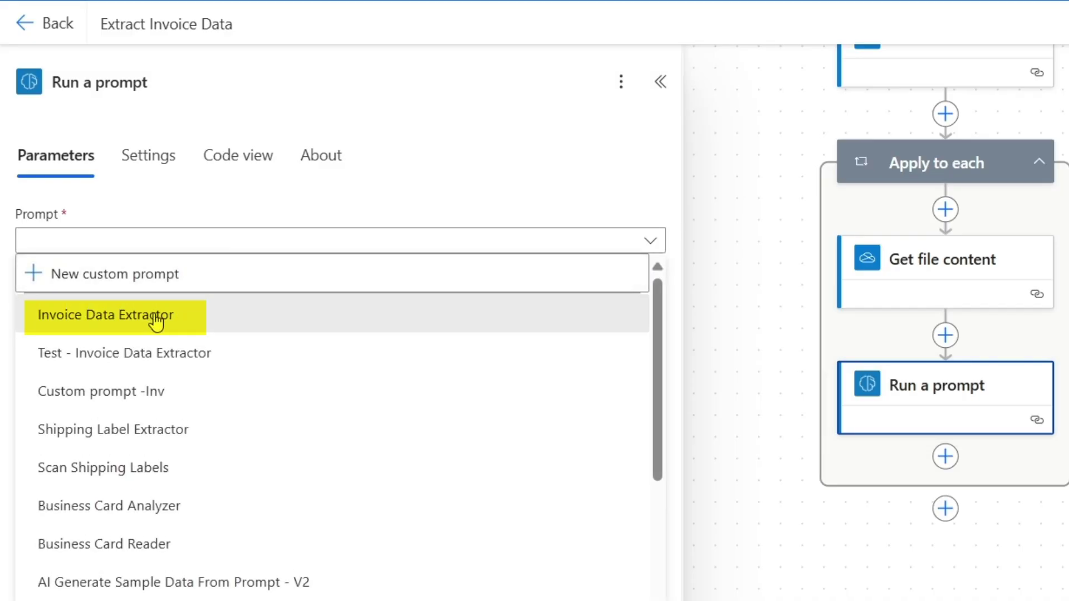
{"action": "left_click", "coordinate": [156, 318]}
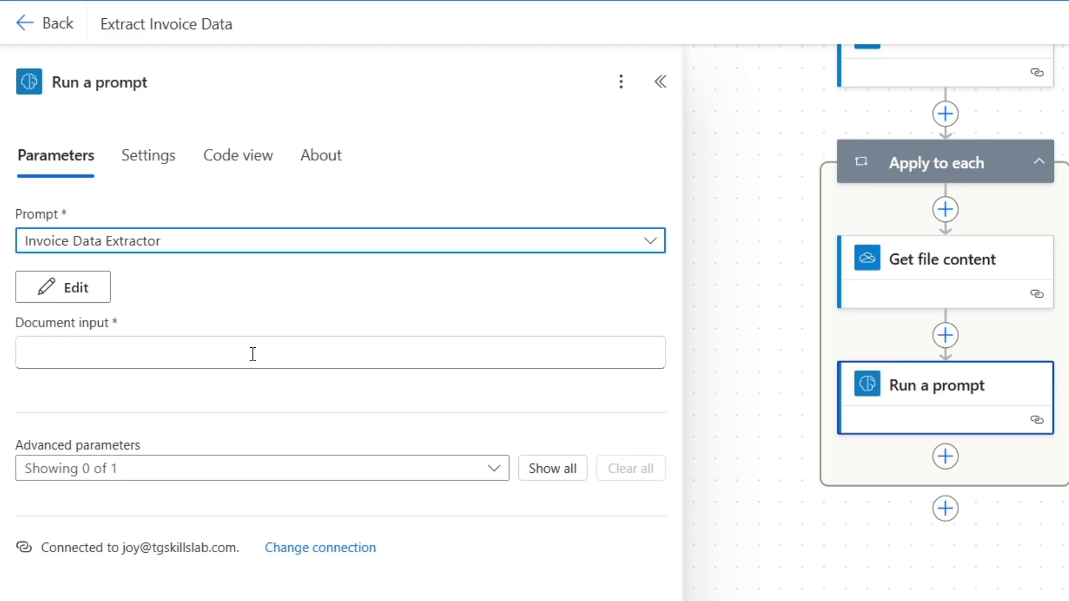
Step: Set the prompt's document input to File content from the Get file content action
{"action": "left_click", "coordinate": [253, 354]}
{"action": "left_click", "coordinate": [666, 337]}
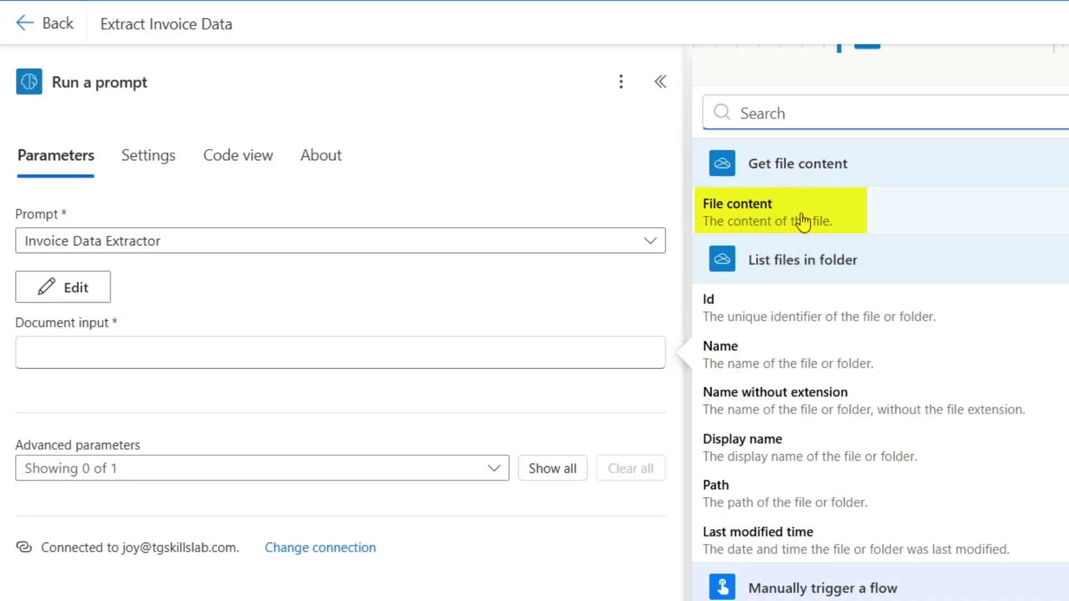
{"action": "left_click", "coordinate": [744, 226]}
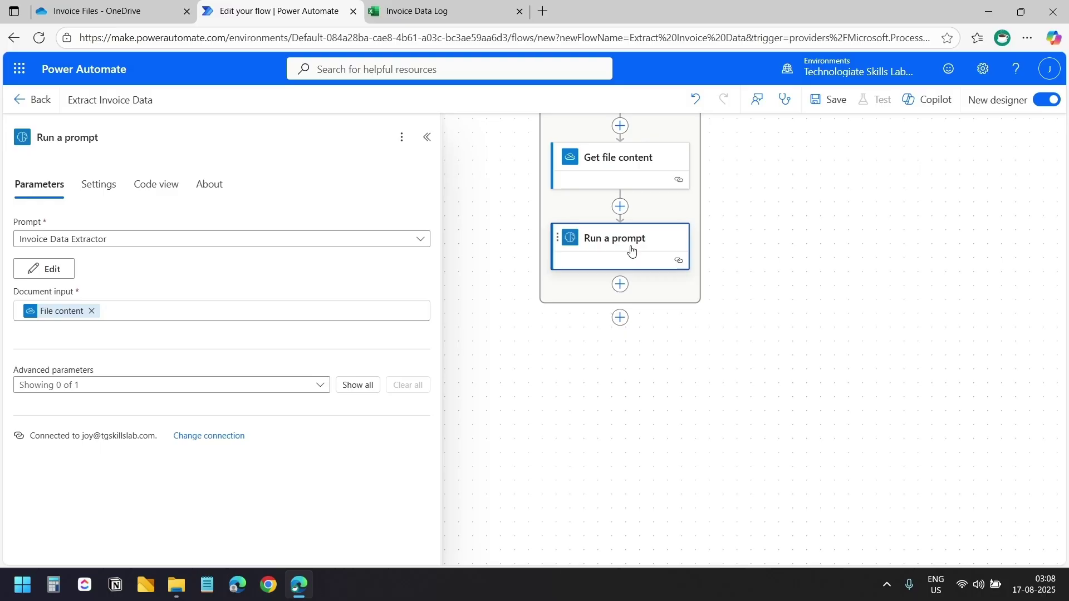
Step: Add the Excel action Add a row into a table after Run a prompt, targeting Table1 of Invoice Data Log.xlsx in OneDrive for Business
{"action": "left_click", "coordinate": [620, 285]}
{"action": "type", "text": "add"}
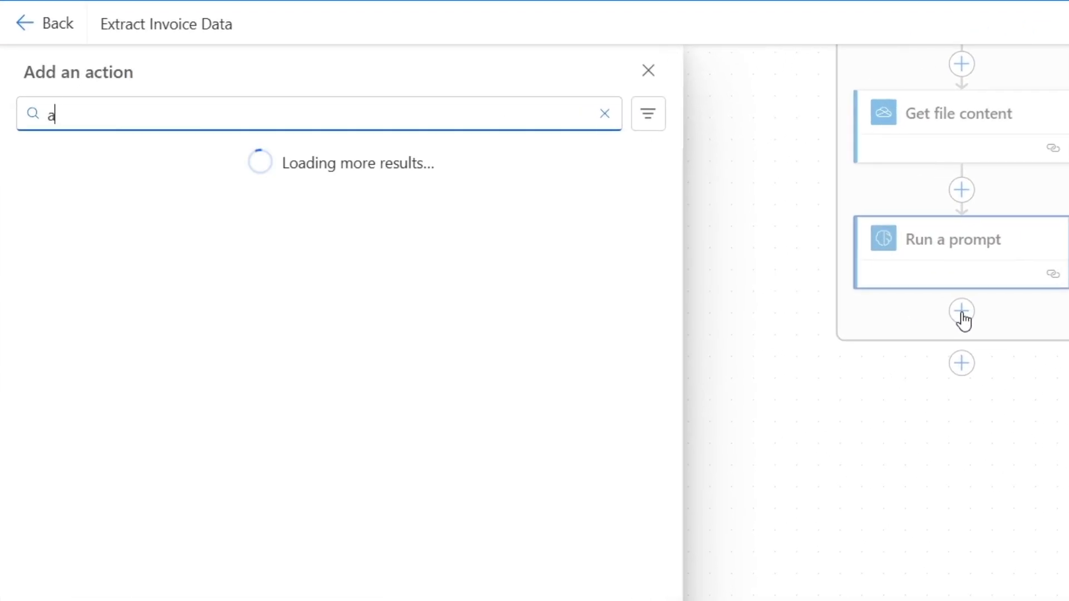
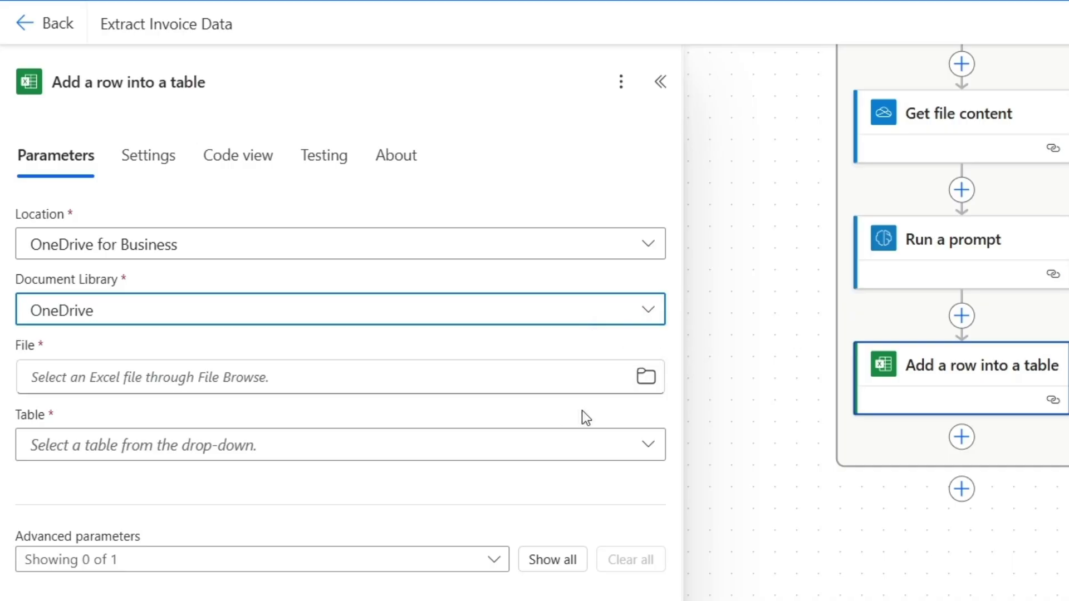
{"action": "left_click", "coordinate": [646, 378]}
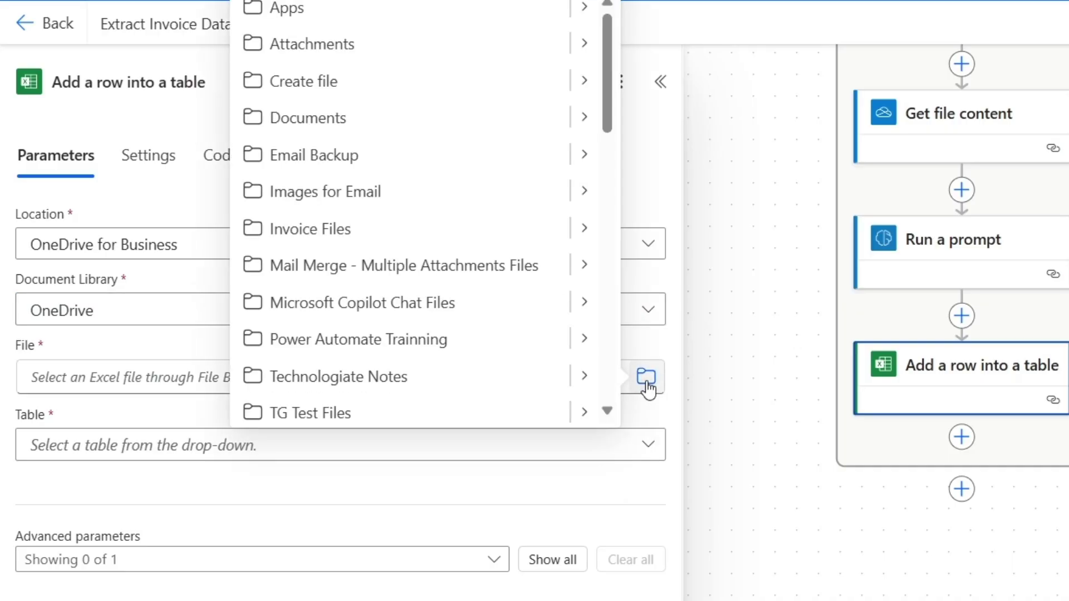
{"action": "scroll", "coordinate": [484, 233], "scroll_direction": "down", "scroll_amount": 6}
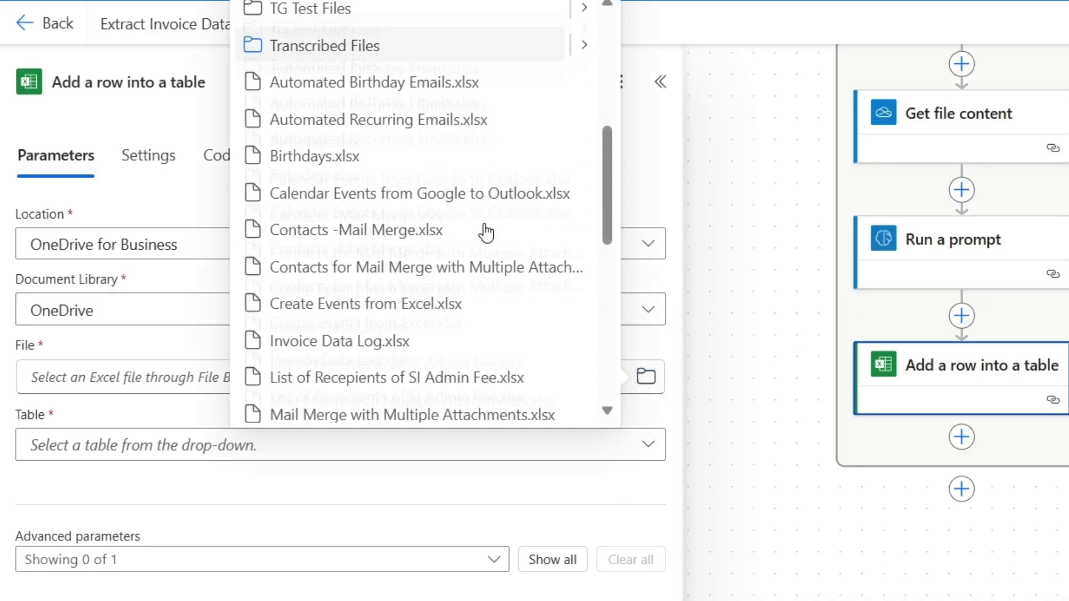
{"action": "left_click", "coordinate": [351, 327]}
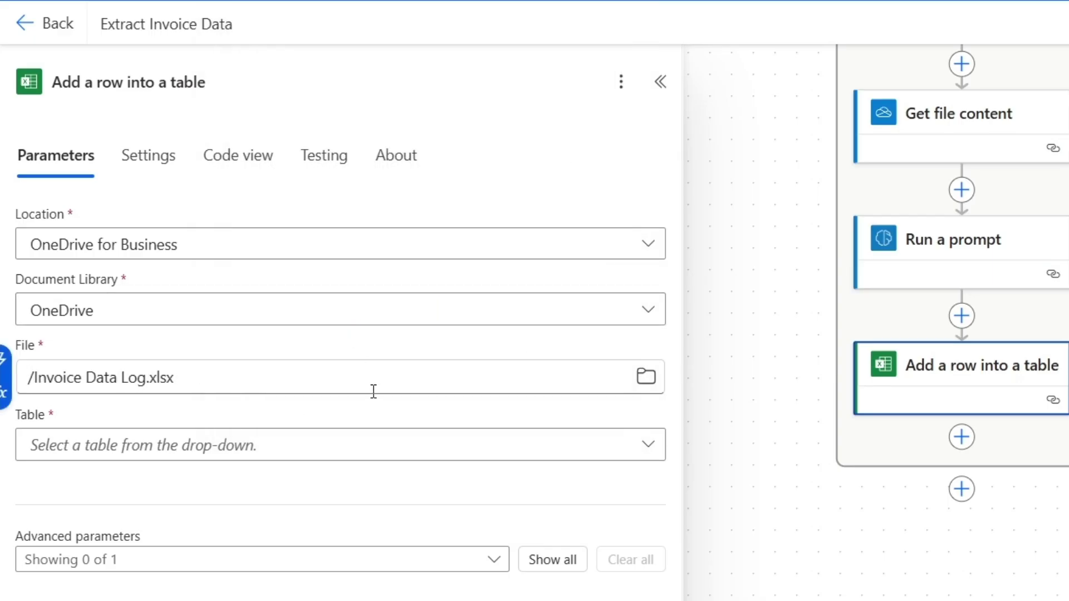
{"action": "left_click", "coordinate": [176, 459]}
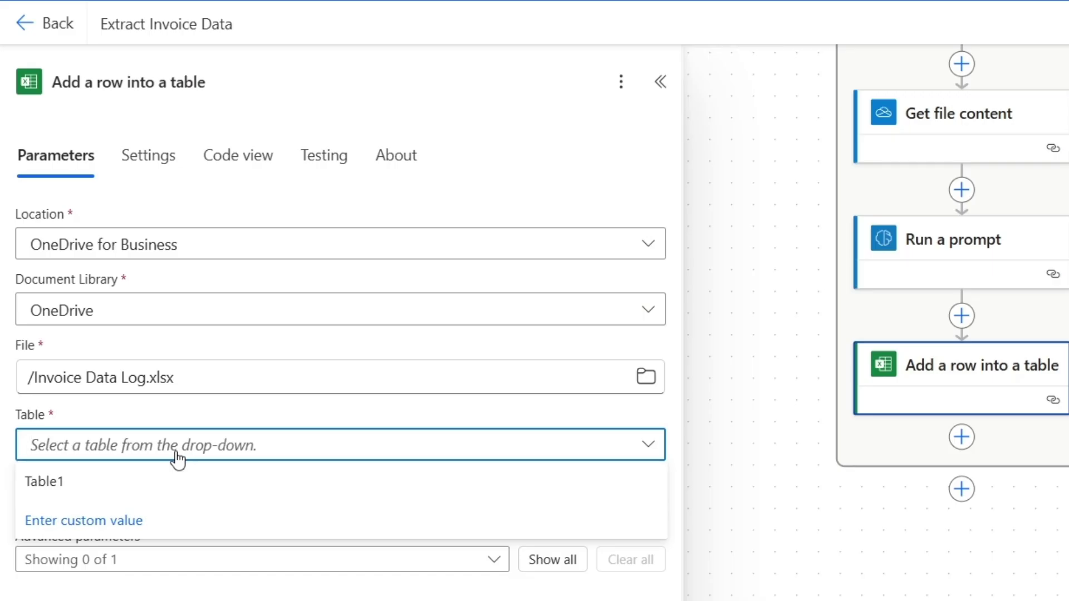
{"action": "left_click", "coordinate": [68, 483]}
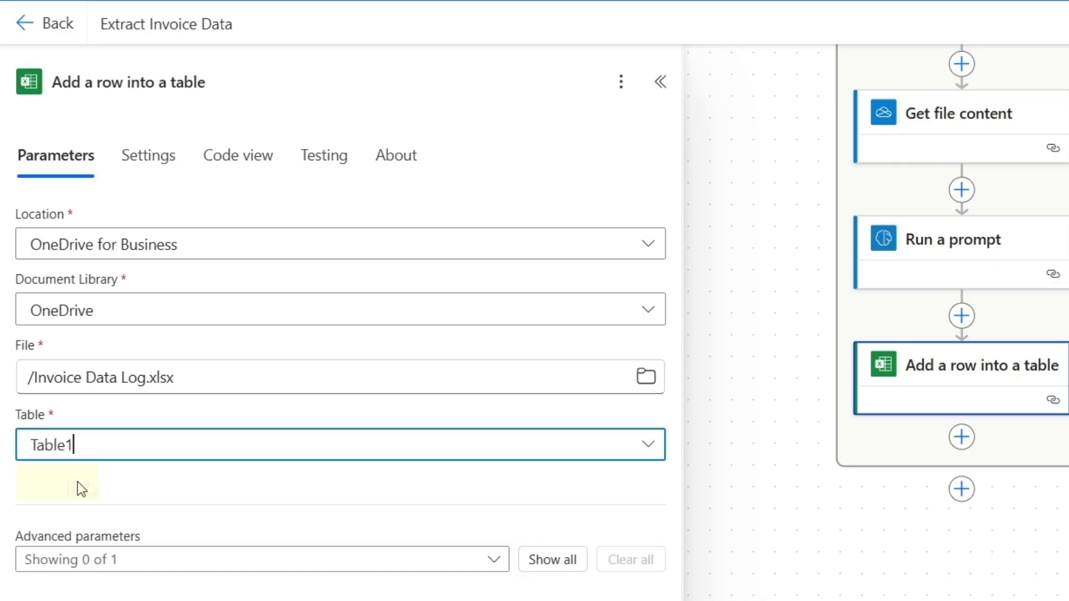
Step: Show the row's parameters Vendor Name, Invoice Number, Invoice Date, Due Date, Item Name, Quantity, Unit Price and Amount
{"action": "left_click", "coordinate": [456, 561]}
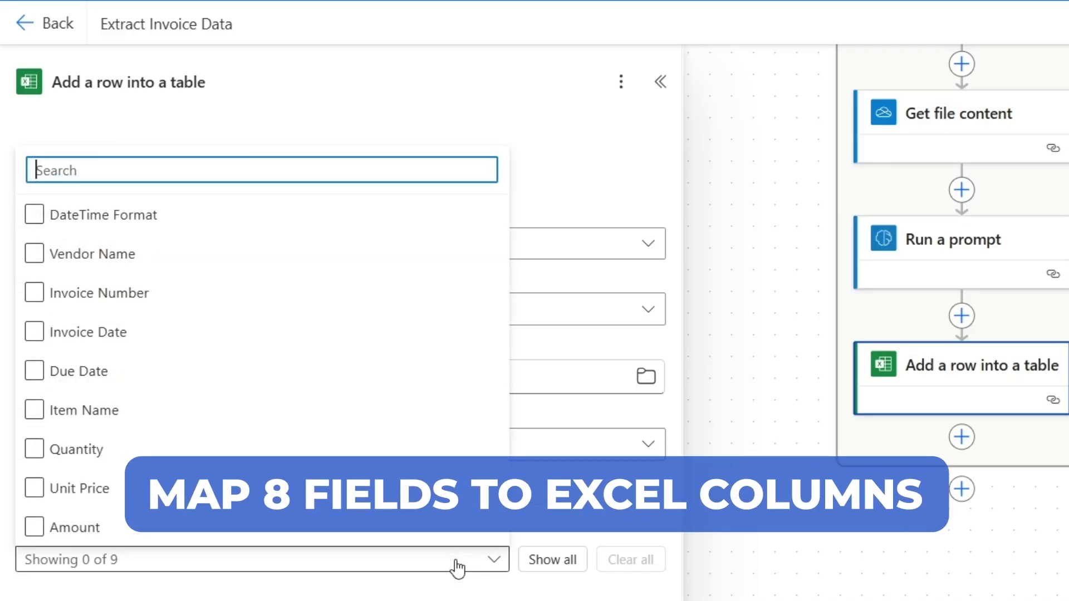
{"action": "left_click", "coordinate": [191, 379]}
{"action": "left_click", "coordinate": [72, 304]}
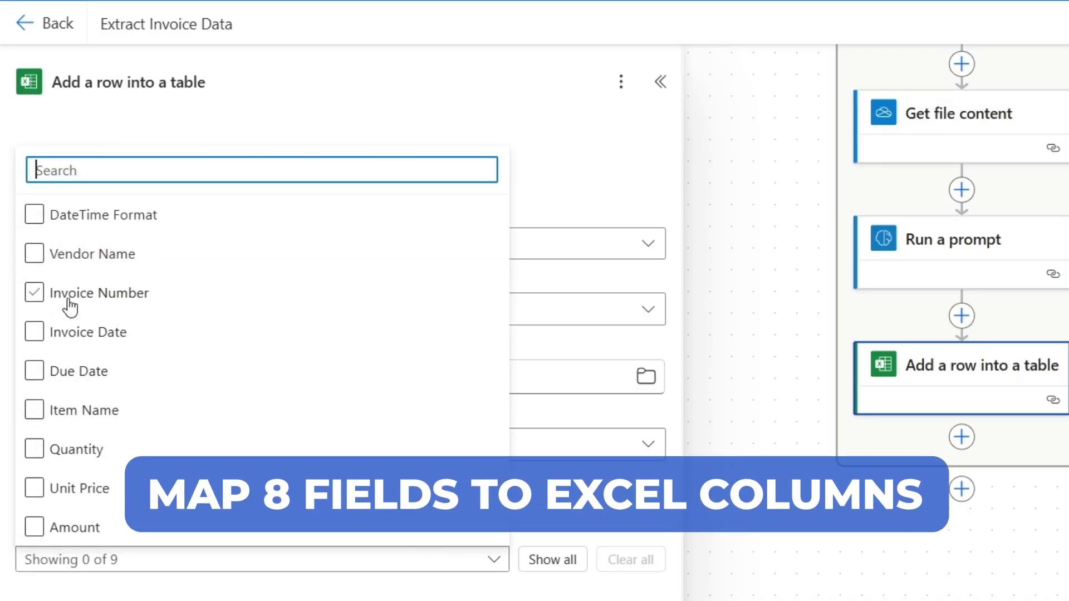
{"action": "left_click", "coordinate": [68, 302]}
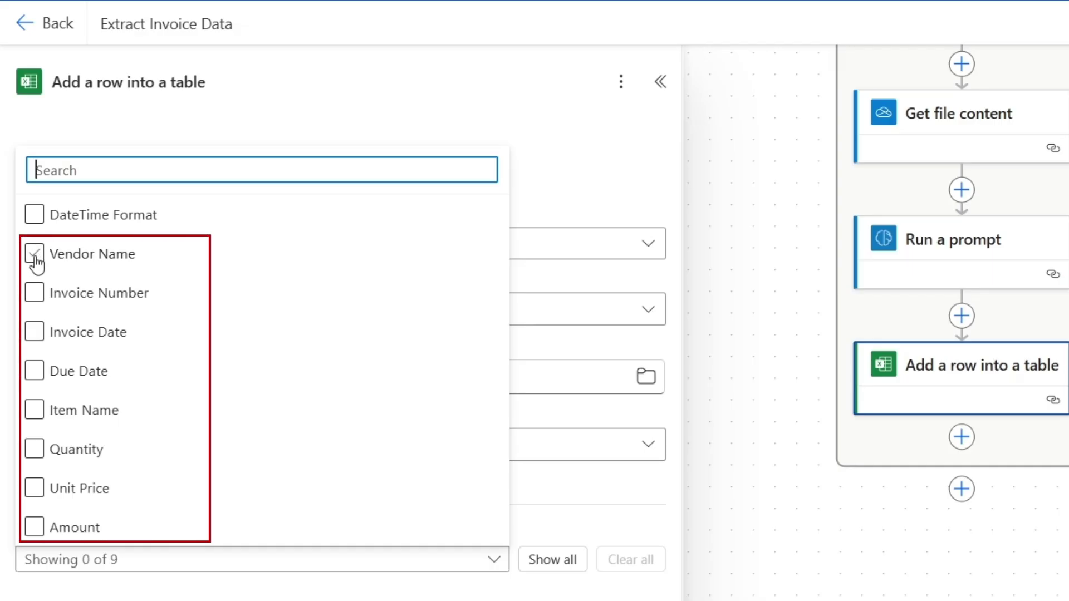
{"action": "left_click", "coordinate": [35, 255]}
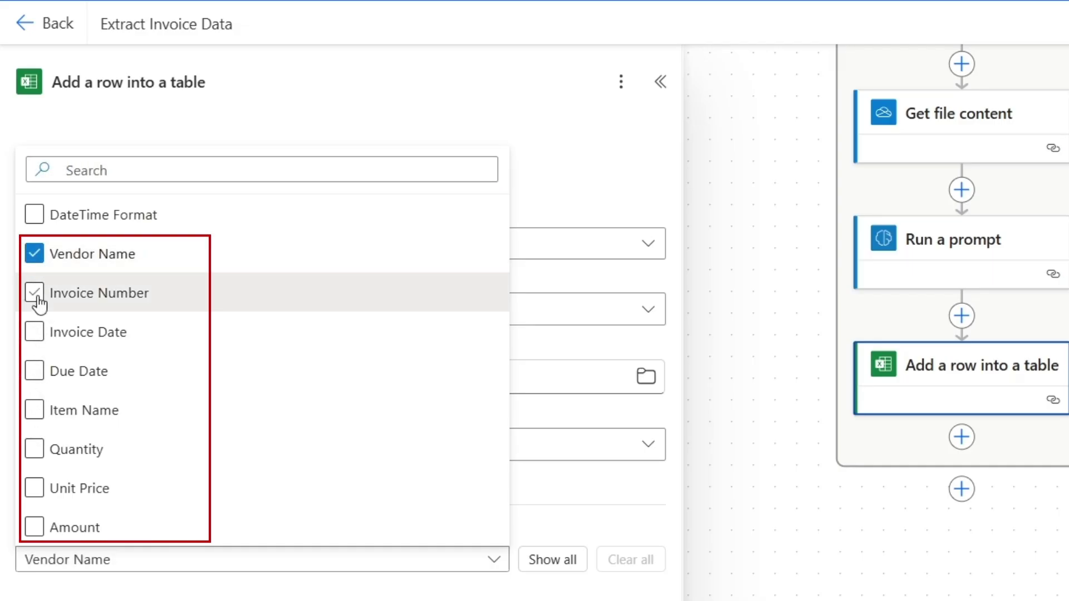
{"action": "left_click", "coordinate": [35, 295]}
{"action": "left_click", "coordinate": [35, 333]}
{"action": "left_click", "coordinate": [35, 372]}
{"action": "left_click", "coordinate": [35, 415]}
{"action": "left_click", "coordinate": [35, 449]}
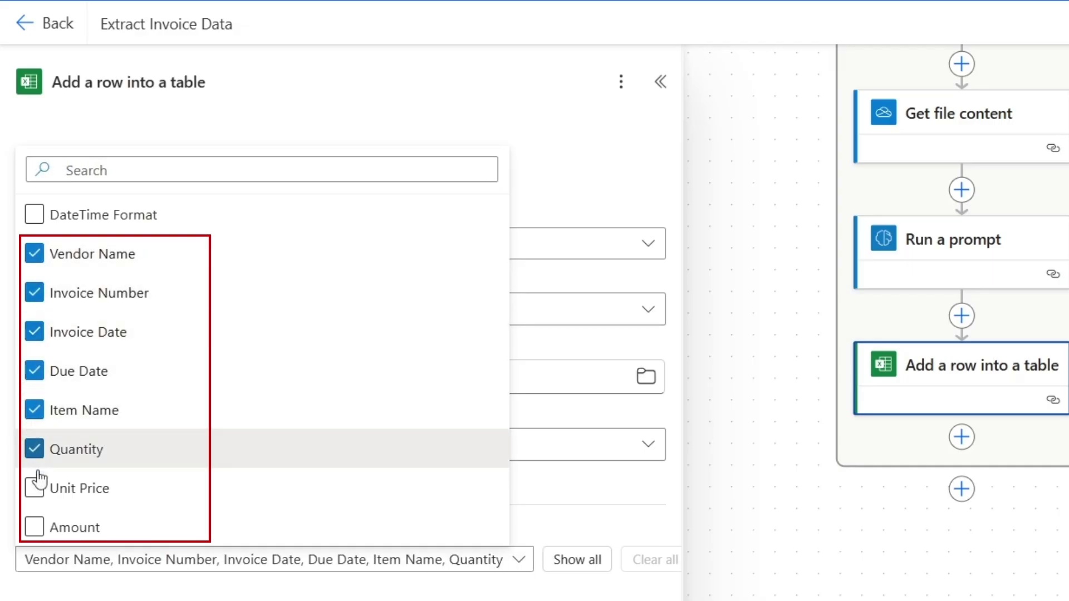
{"action": "left_click", "coordinate": [35, 489]}
{"action": "left_click", "coordinate": [34, 528]}
{"action": "left_click", "coordinate": [423, 431]}
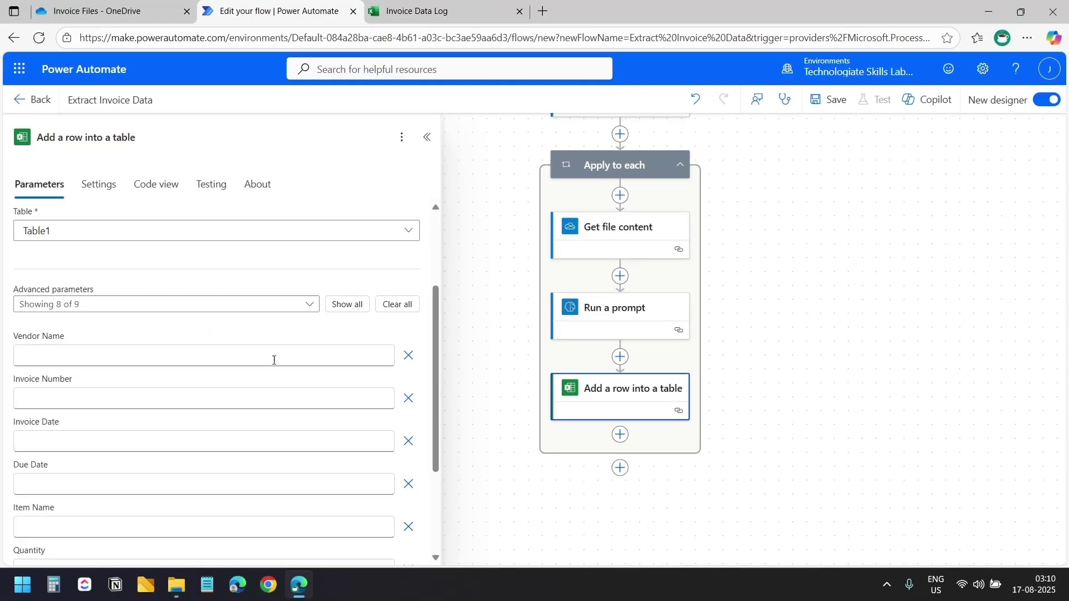
Step: Map the row's Vendor Name column to the VendorName output of Run a prompt
{"action": "left_click", "coordinate": [274, 360]}
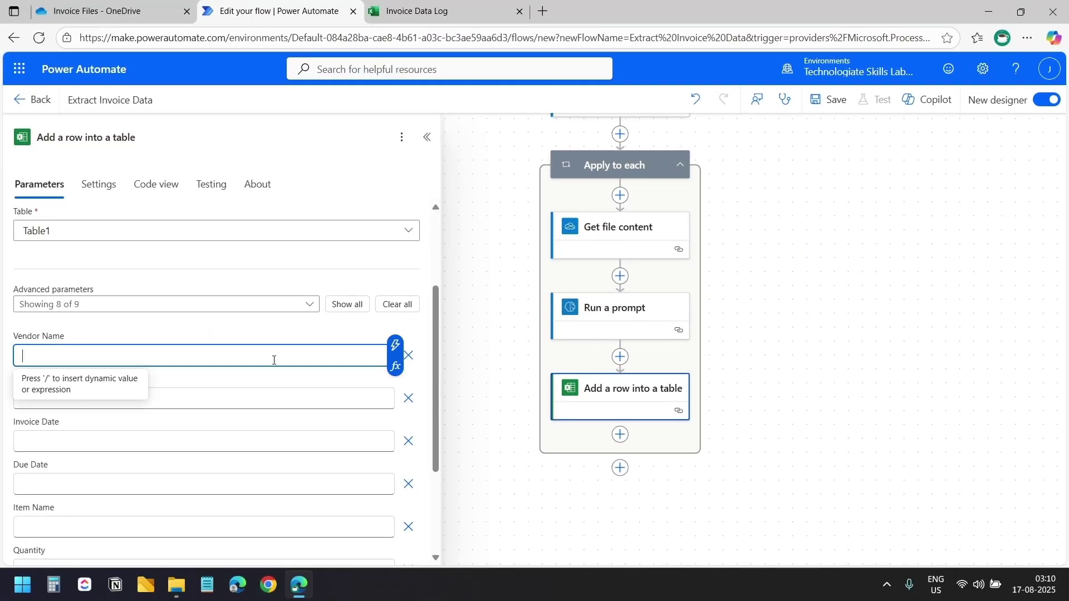
{"action": "left_click", "coordinate": [396, 348]}
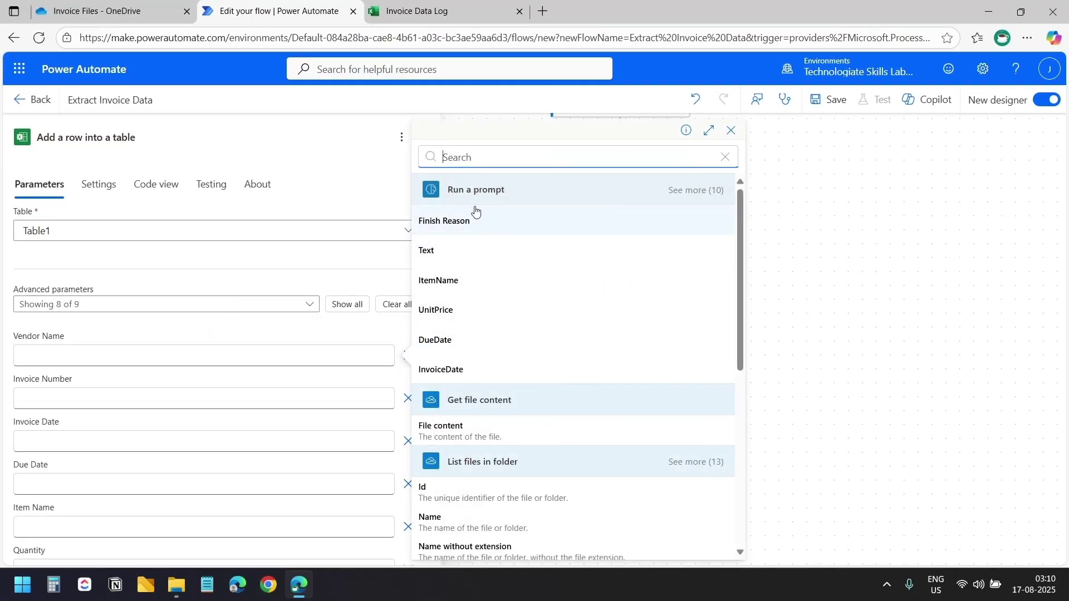
{"action": "left_click", "coordinate": [682, 191]}
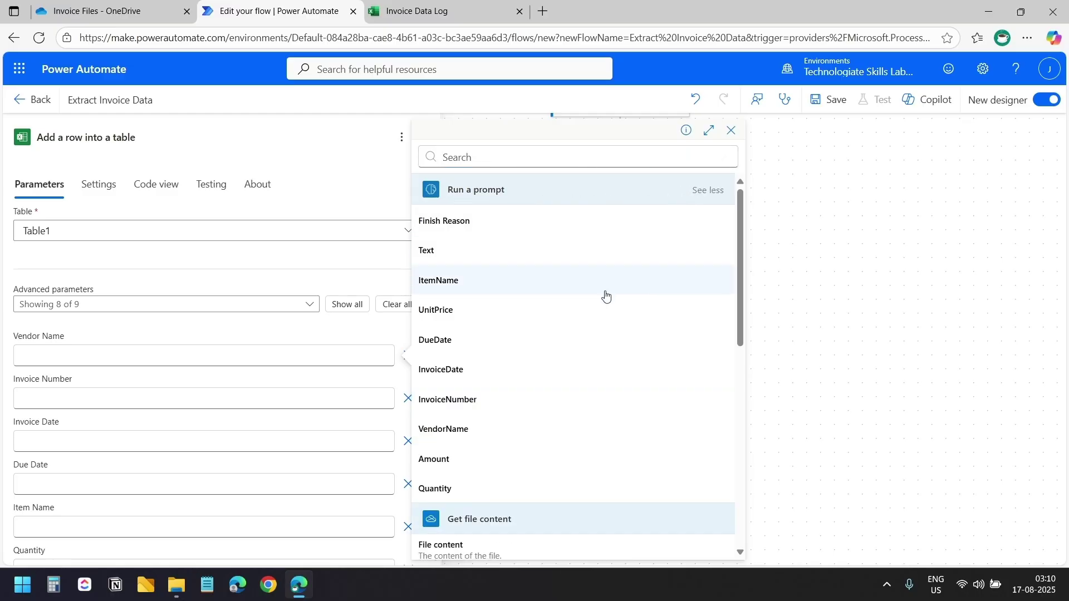
{"action": "scroll", "coordinate": [605, 297], "scroll_direction": "down", "scroll_amount": 2}
{"action": "scroll", "coordinate": [605, 297], "scroll_direction": "up", "scroll_amount": 2}
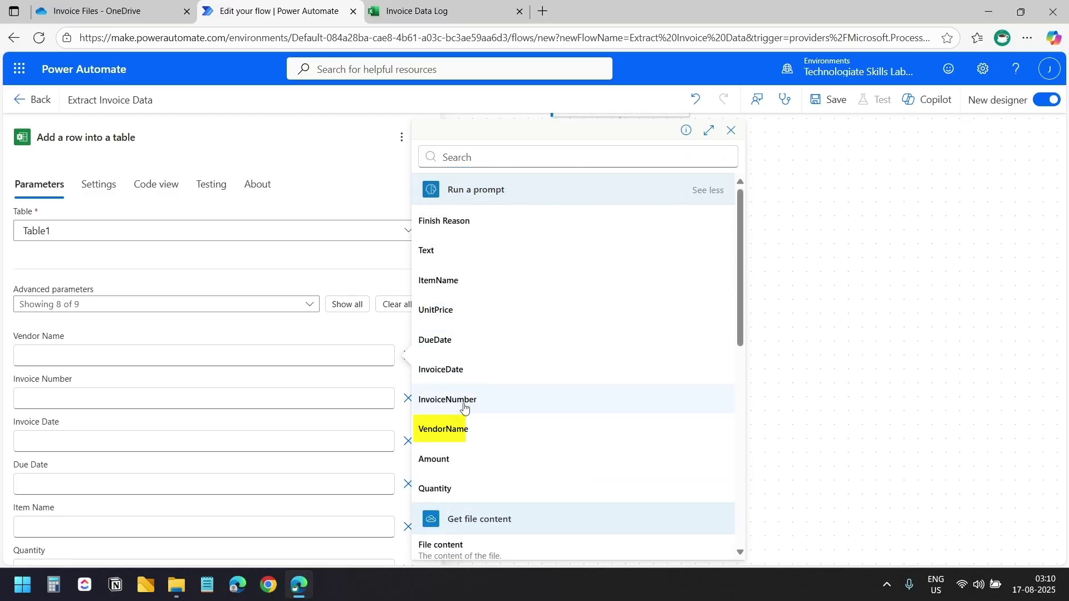
{"action": "left_click", "coordinate": [453, 429]}
Step: Map the Invoice Number and Invoice Date columns to the InvoiceNumber and InvoiceDate outputs of Run a prompt
{"action": "left_click", "coordinate": [242, 407]}
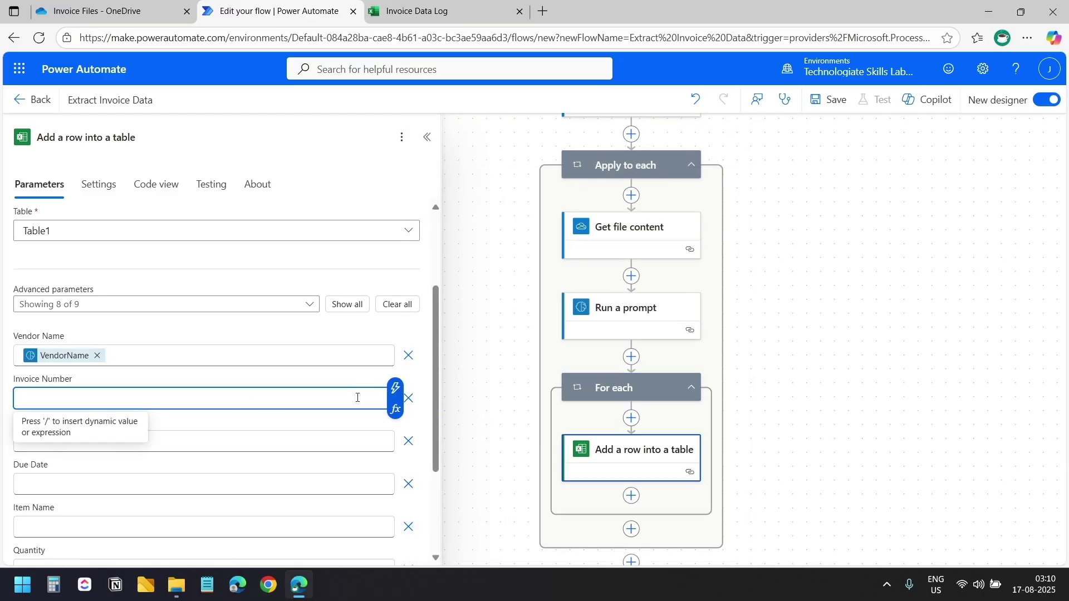
{"action": "left_click", "coordinate": [393, 390]}
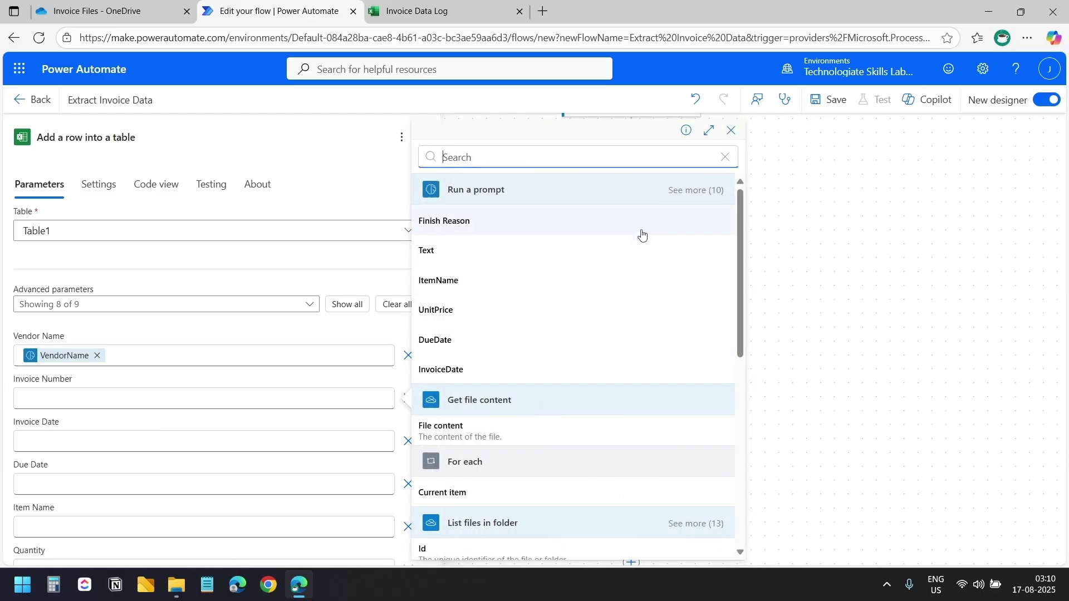
{"action": "left_click", "coordinate": [704, 190]}
{"action": "left_click", "coordinate": [474, 399]}
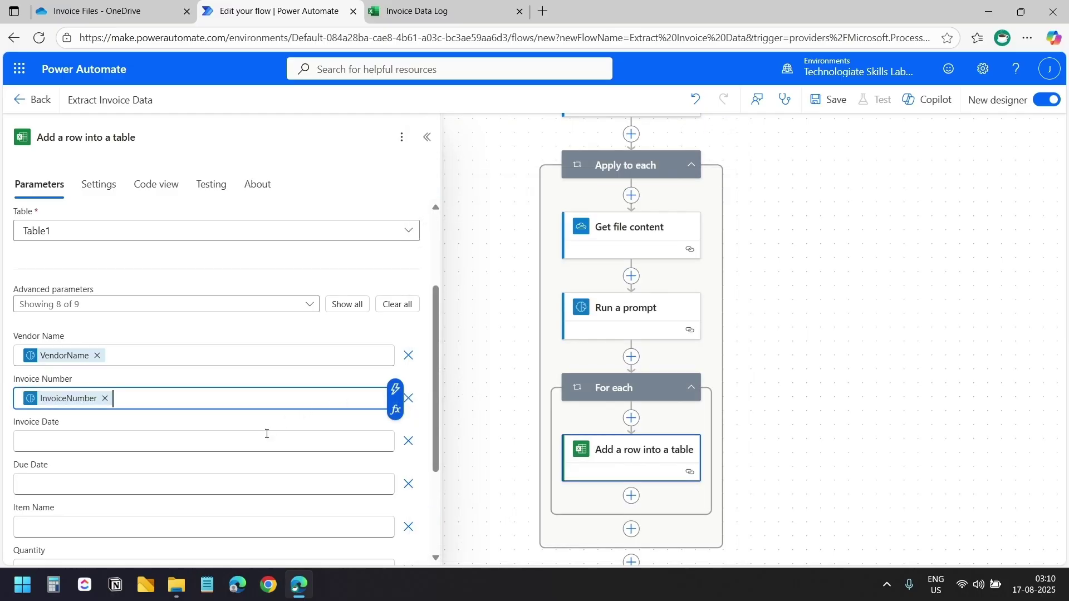
{"action": "left_click", "coordinate": [263, 437]}
{"action": "left_click", "coordinate": [395, 431]}
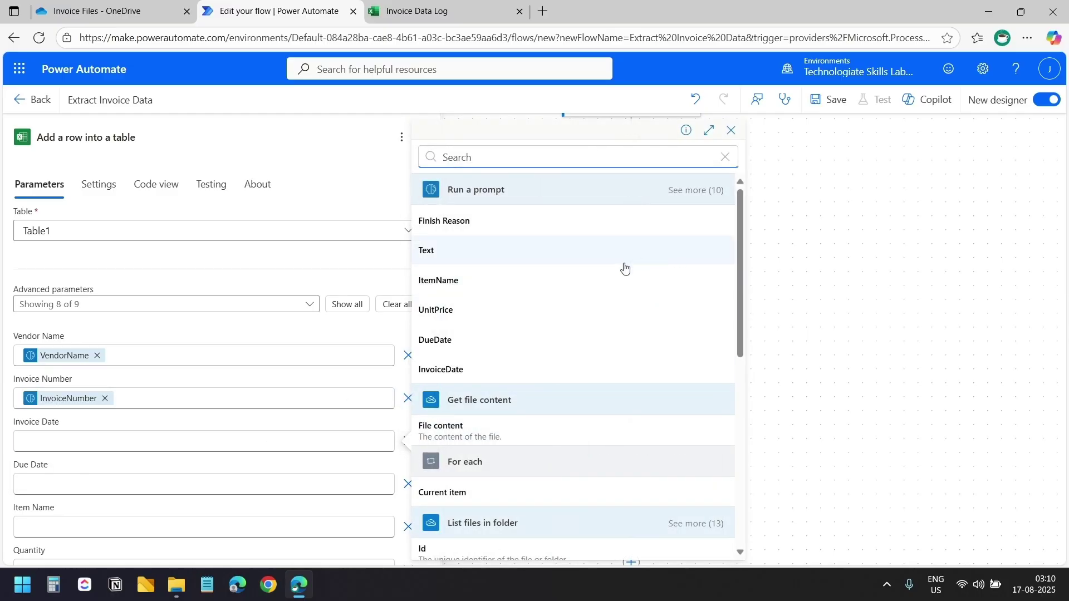
{"action": "left_click", "coordinate": [446, 369]}
{"action": "scroll", "coordinate": [225, 423], "scroll_direction": "down", "scroll_amount": 3}
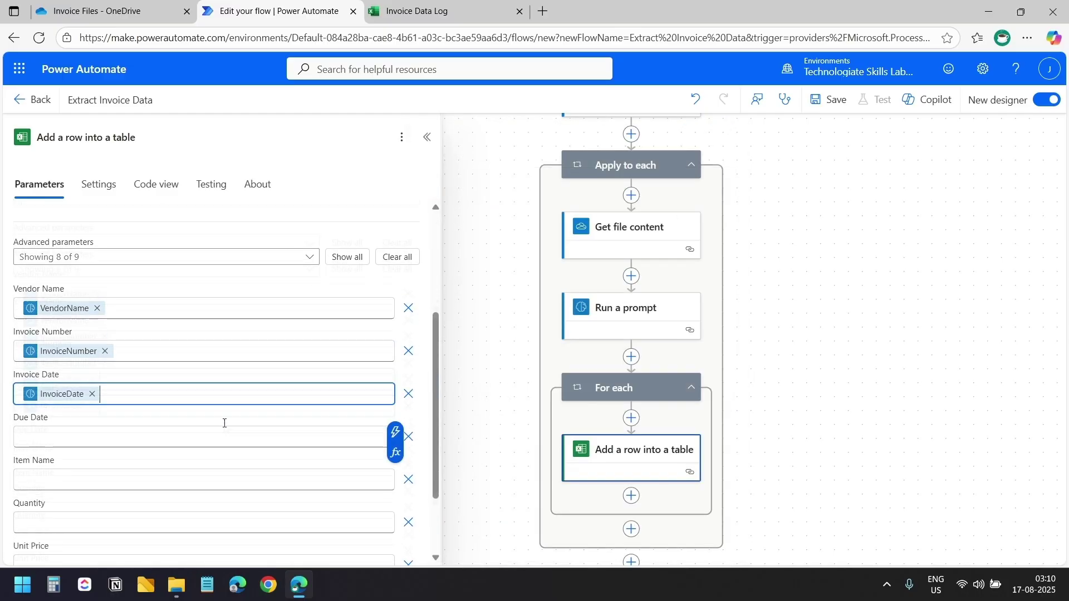
Step: Map the row's Due Date and Item Name columns to the DueDate and ItemName outputs of Run a prompt
{"action": "left_click", "coordinate": [253, 347]}
{"action": "left_click", "coordinate": [395, 335]}
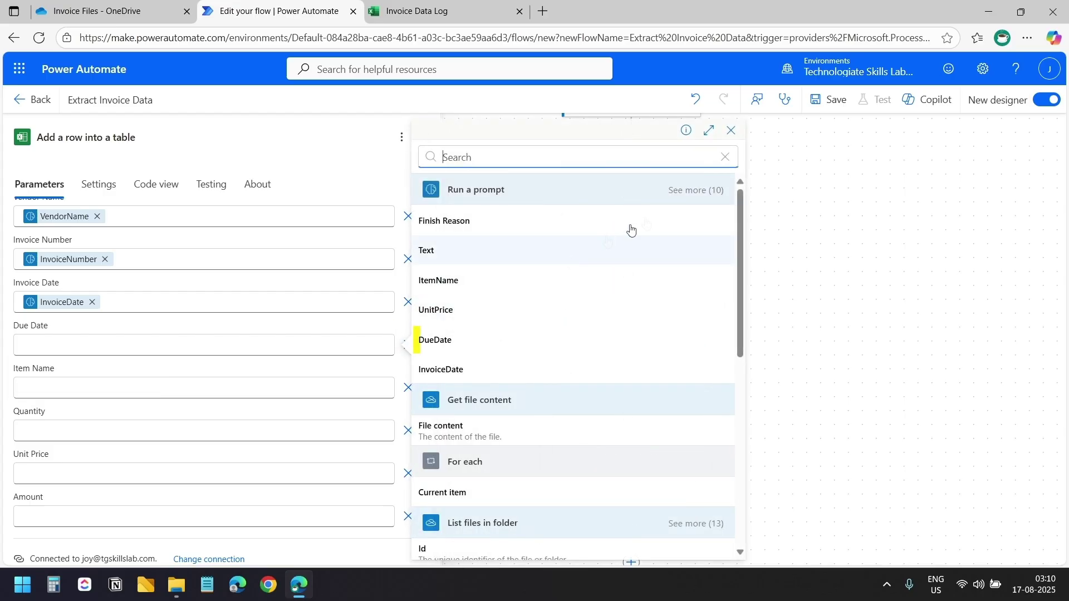
{"action": "left_click", "coordinate": [440, 340]}
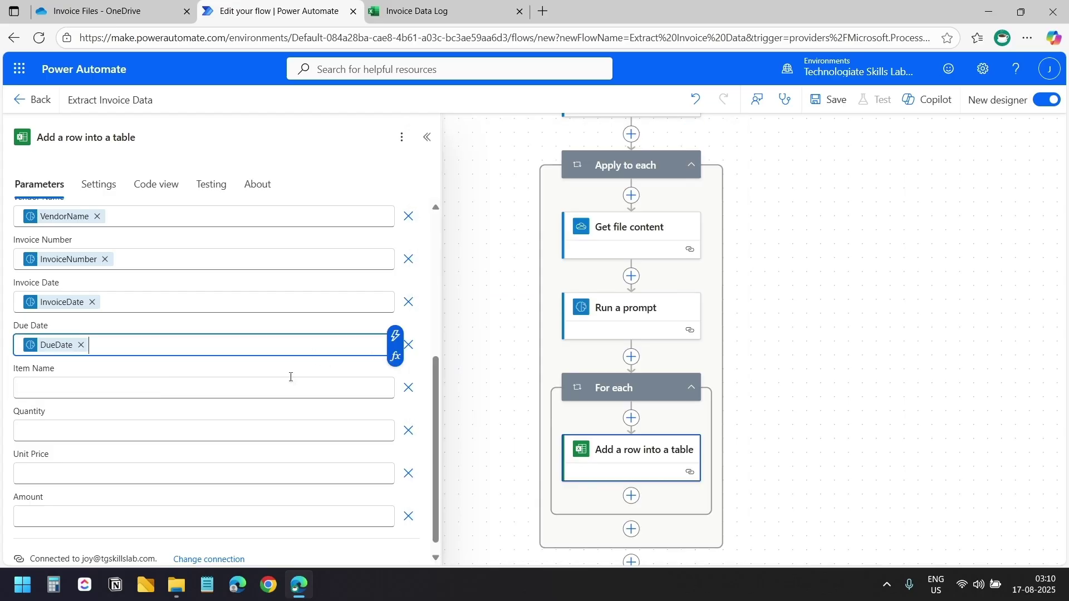
{"action": "left_click", "coordinate": [290, 386]}
{"action": "left_click", "coordinate": [395, 378]}
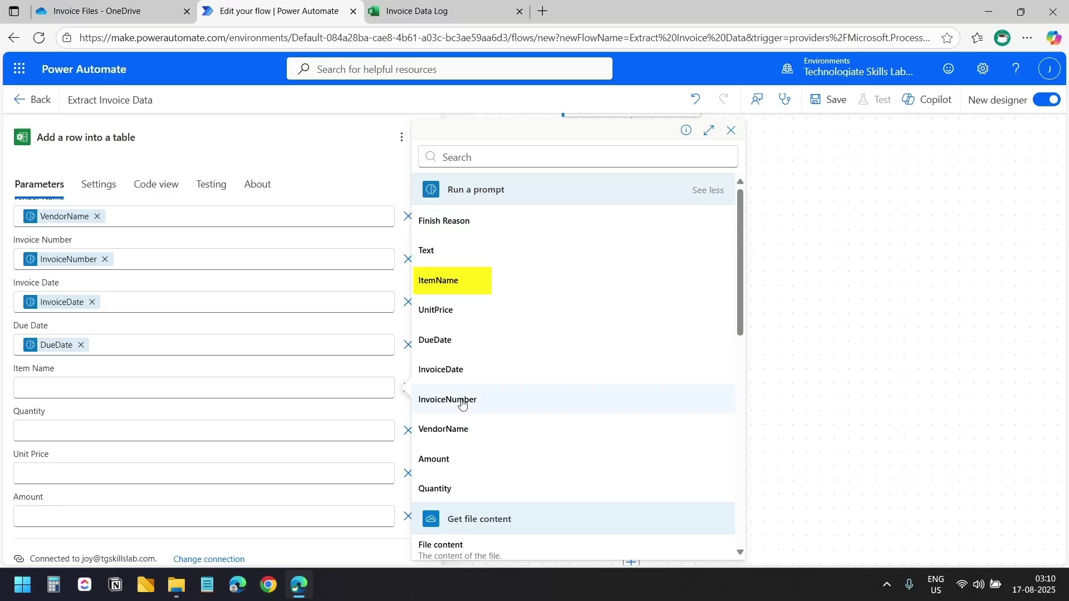
{"action": "left_click", "coordinate": [456, 283]}
Step: Map the row's Quantity and Unit Price columns to the Quantity and UnitPrice outputs of Run a prompt
{"action": "left_click", "coordinate": [243, 434]}
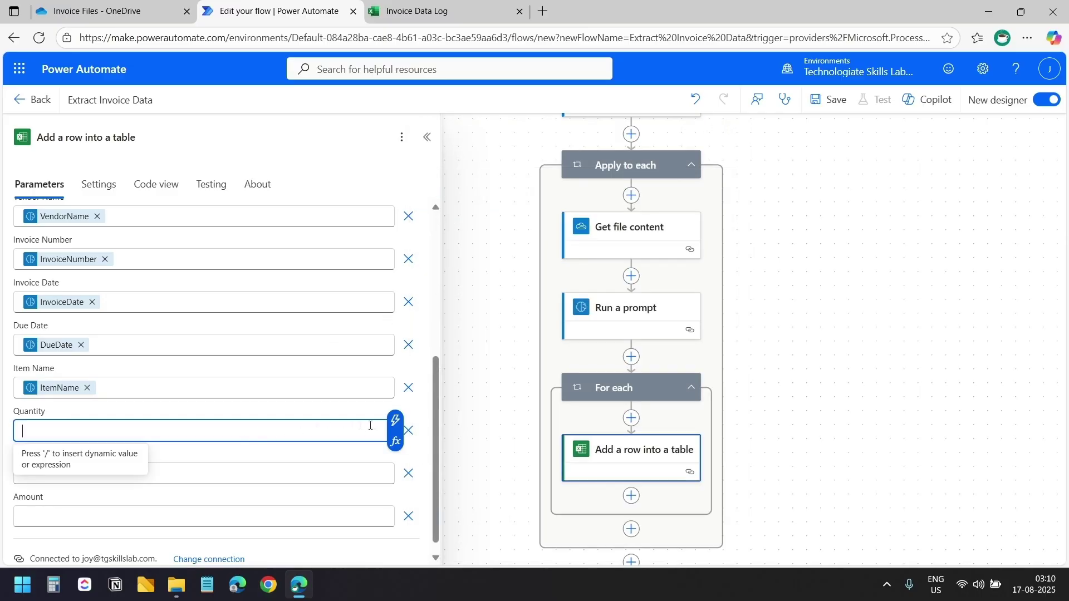
{"action": "left_click", "coordinate": [395, 421]}
{"action": "left_click", "coordinate": [703, 192]}
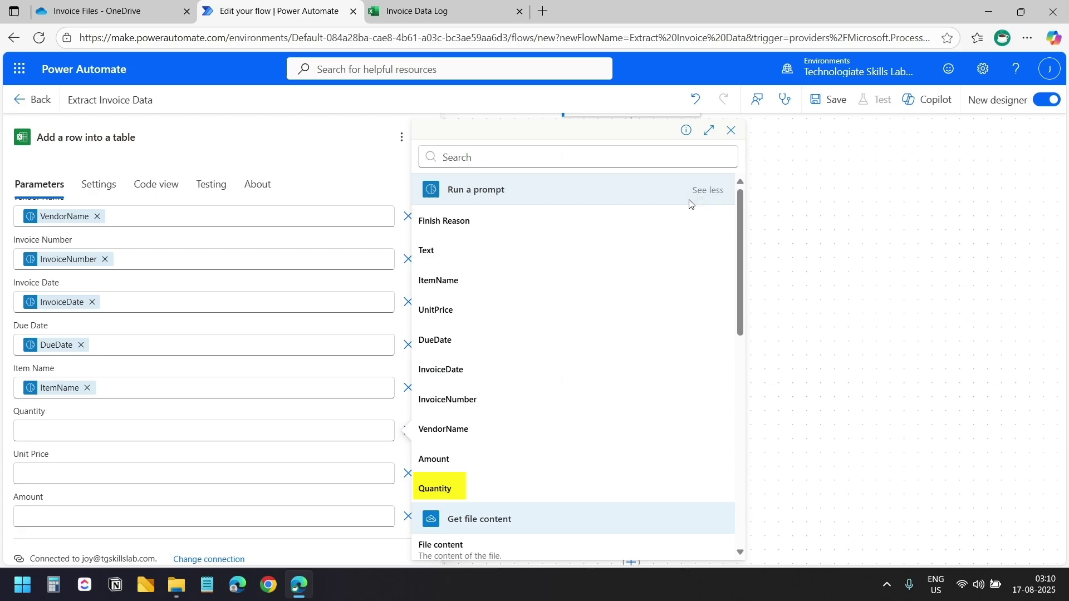
{"action": "left_click", "coordinate": [438, 493]}
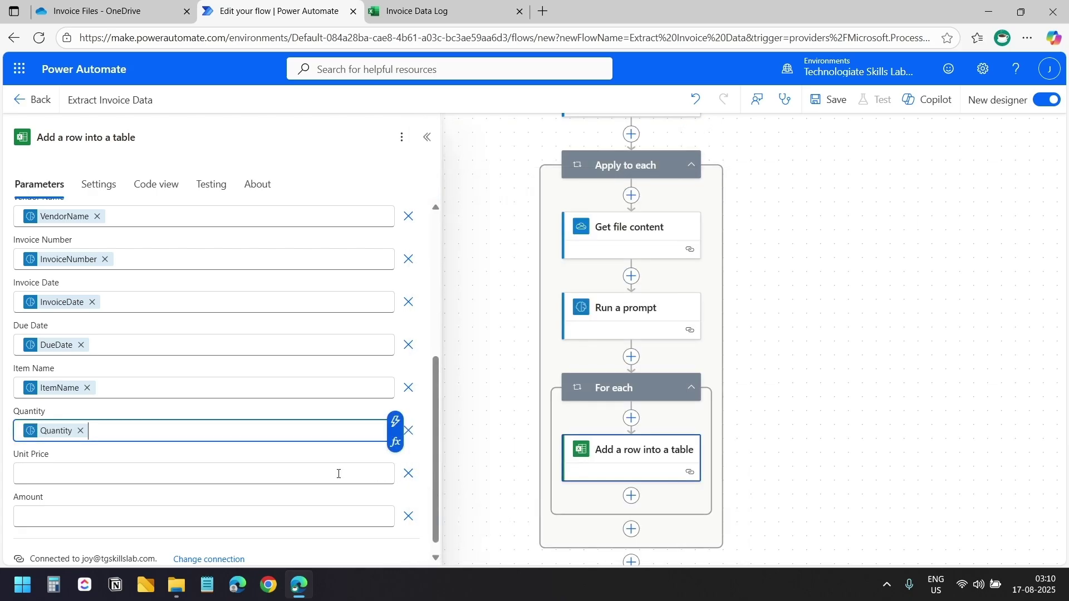
{"action": "left_click", "coordinate": [339, 475]}
{"action": "left_click", "coordinate": [395, 465]}
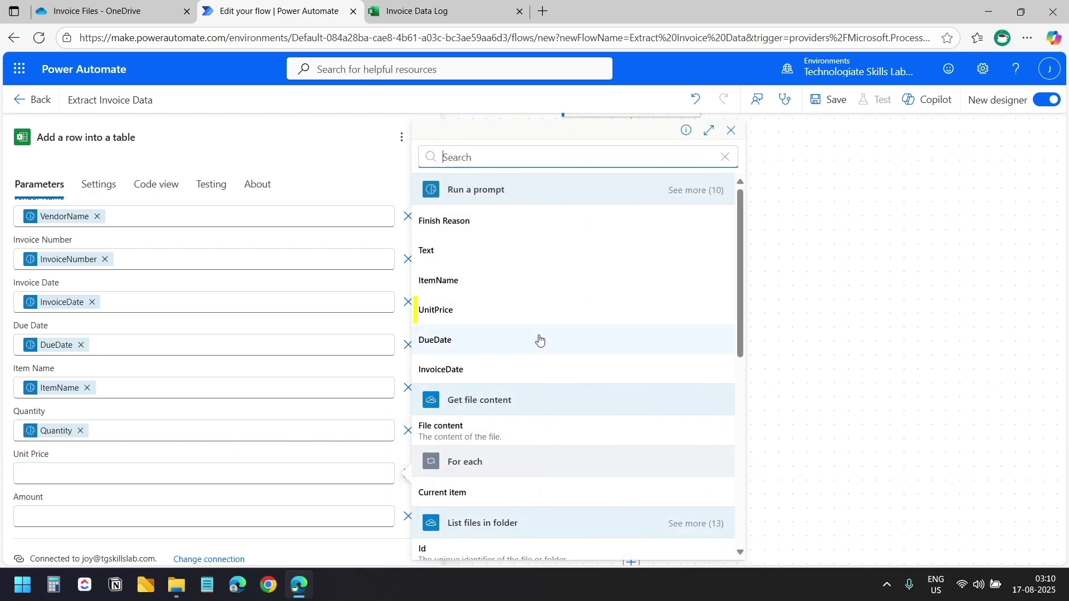
{"action": "left_click", "coordinate": [501, 313]}
Step: Map the row's Amount column to the Amount output of Run a prompt and save the flow
{"action": "left_click", "coordinate": [294, 518]}
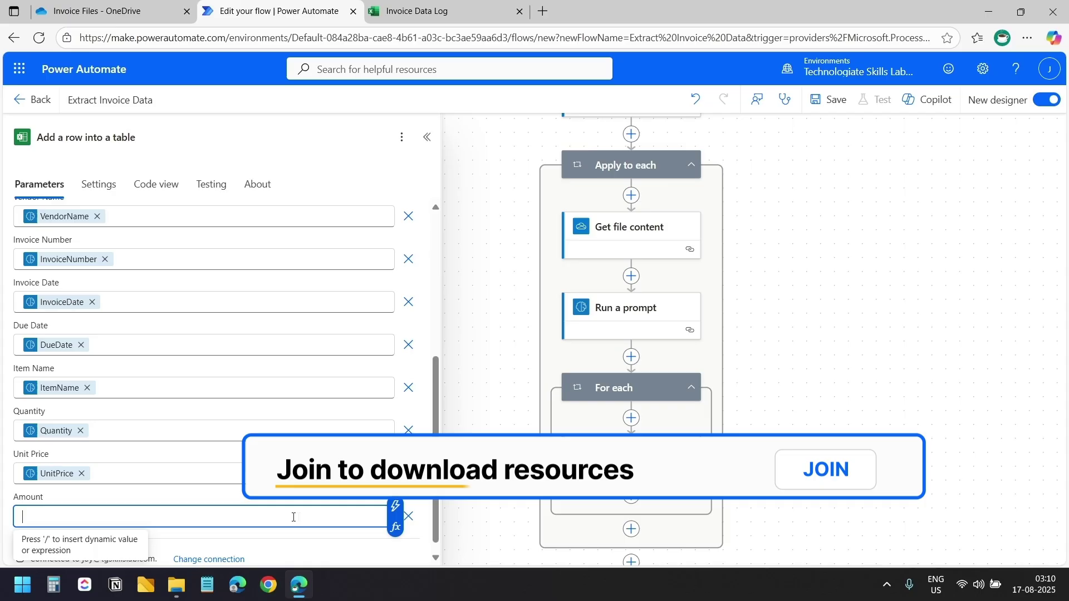
{"action": "left_click", "coordinate": [394, 506]}
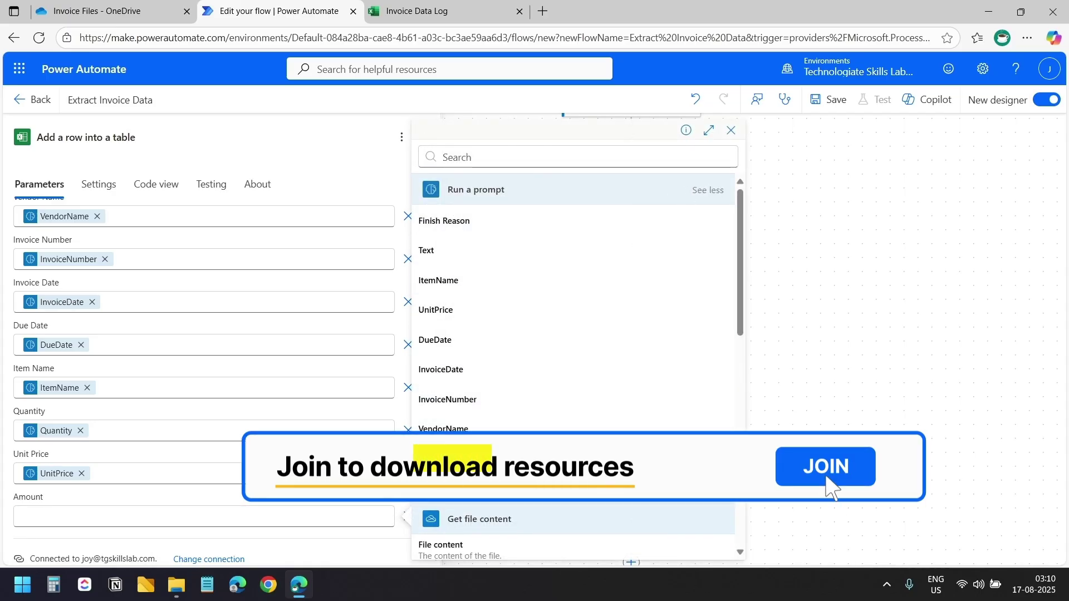
{"action": "left_click", "coordinate": [444, 488]}
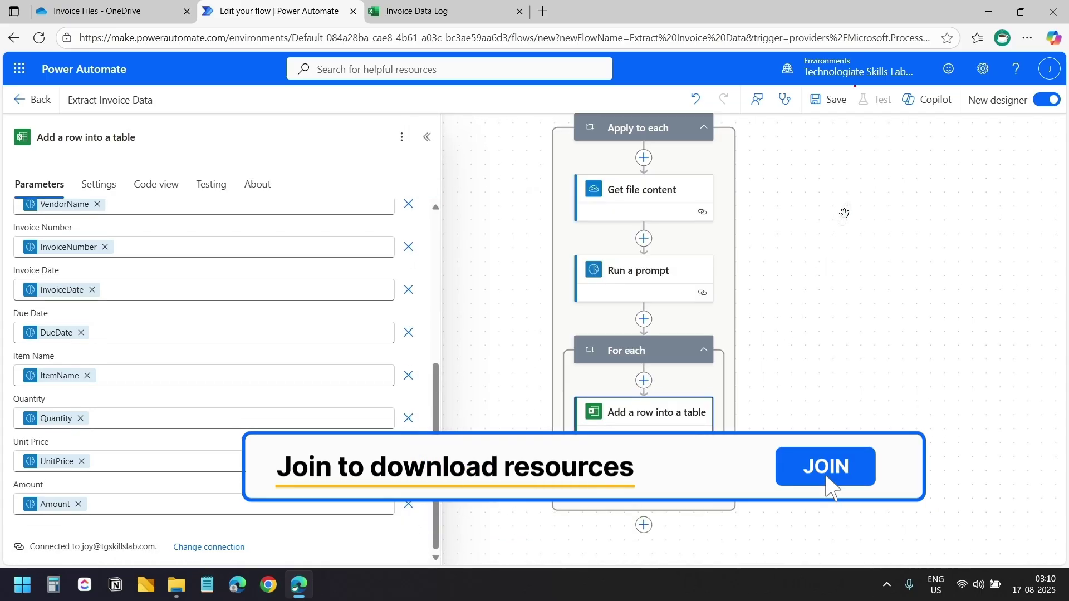
{"action": "left_click", "coordinate": [829, 99]}
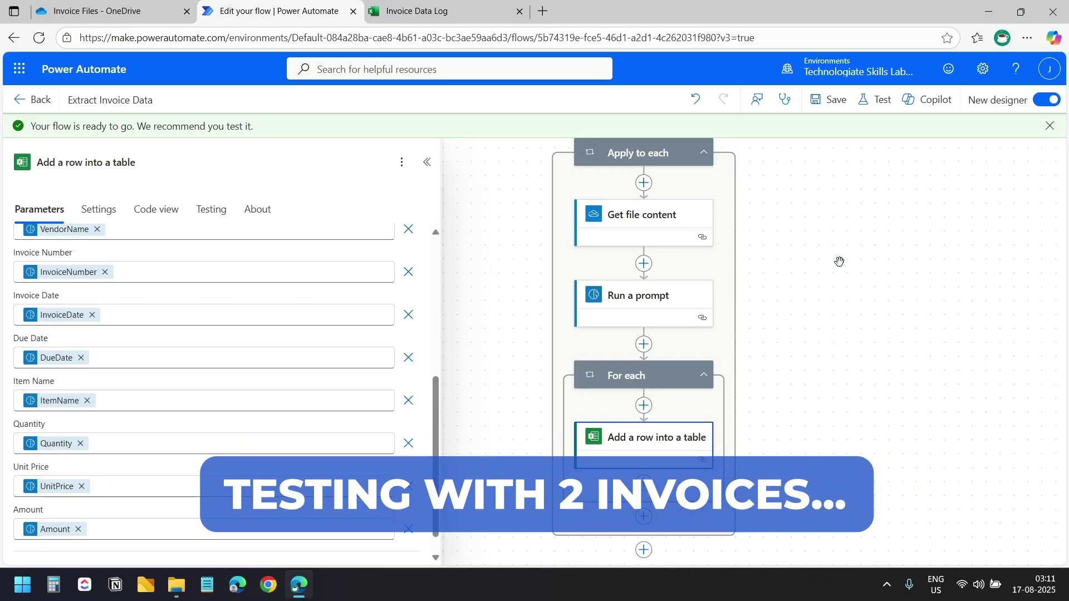
Step: Check the invoice PDFs in the OneDrive folder Invoice Files and run a manual test of the Extract Invoice Data flow
{"action": "left_click", "coordinate": [118, 13]}
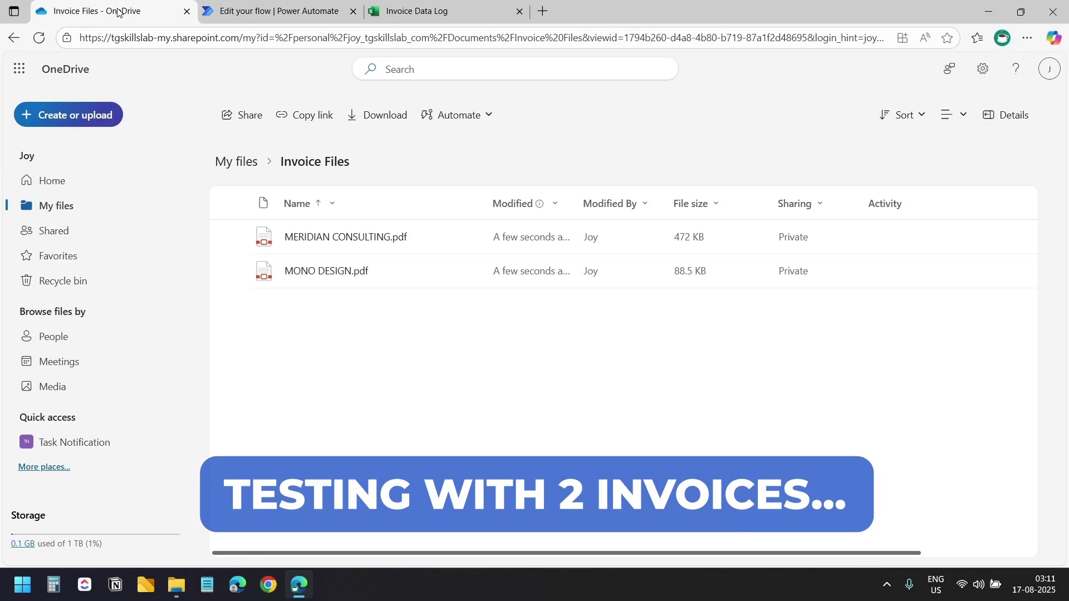
{"action": "left_click", "coordinate": [257, 14]}
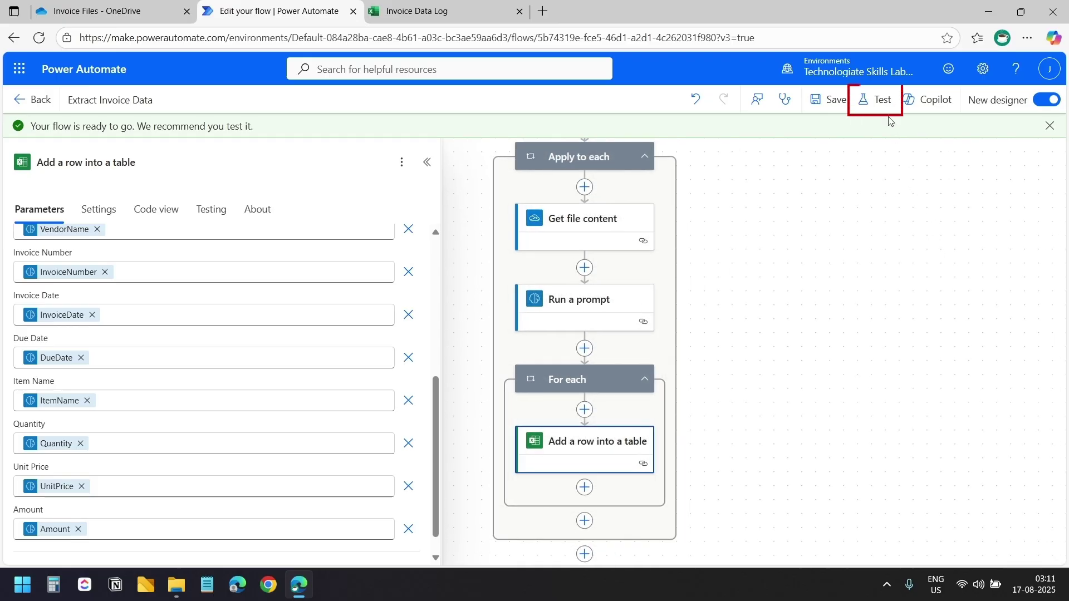
{"action": "left_click", "coordinate": [879, 102]}
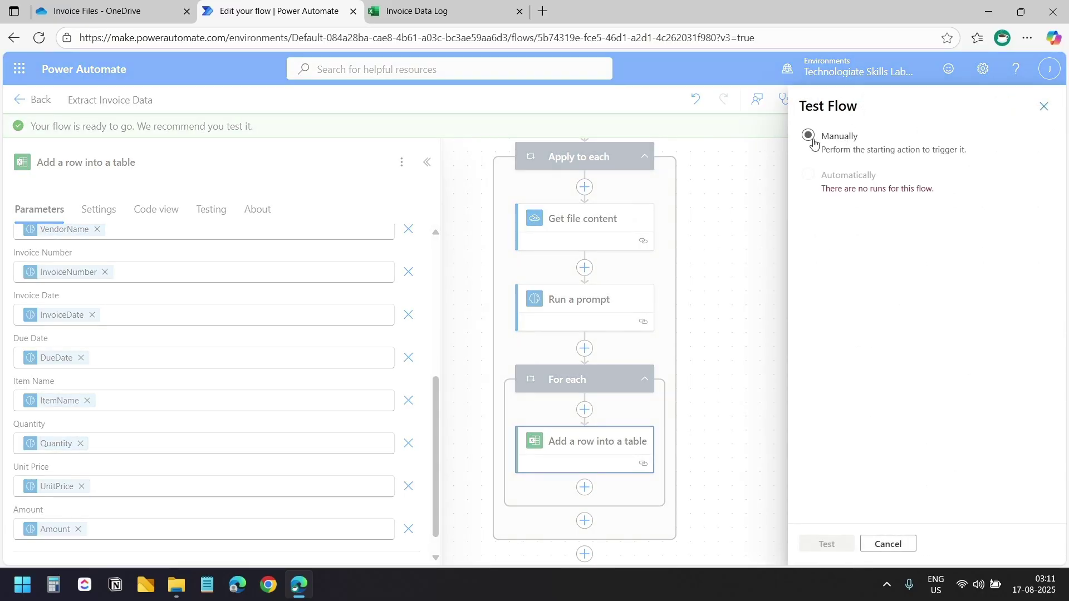
{"action": "left_click", "coordinate": [809, 137]}
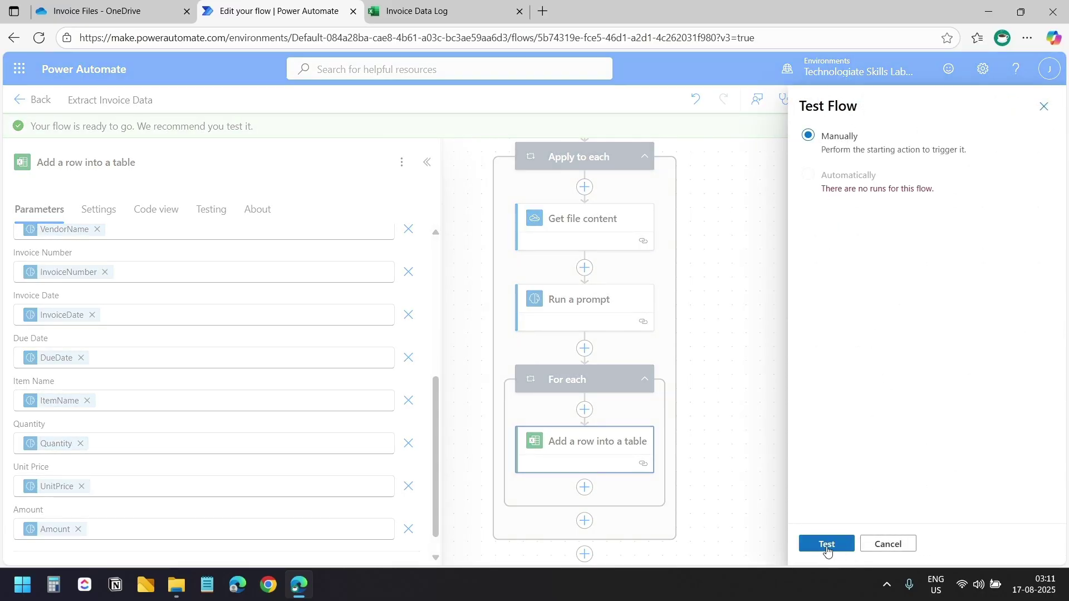
{"action": "left_click", "coordinate": [827, 544]}
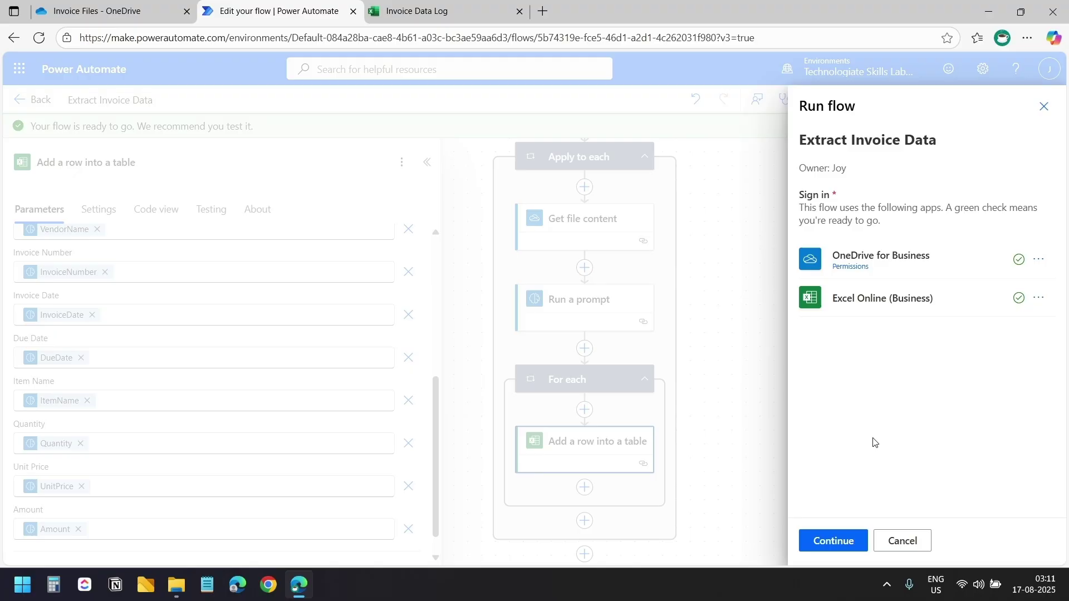
{"action": "left_click", "coordinate": [833, 542]}
{"action": "left_click", "coordinate": [833, 541]}
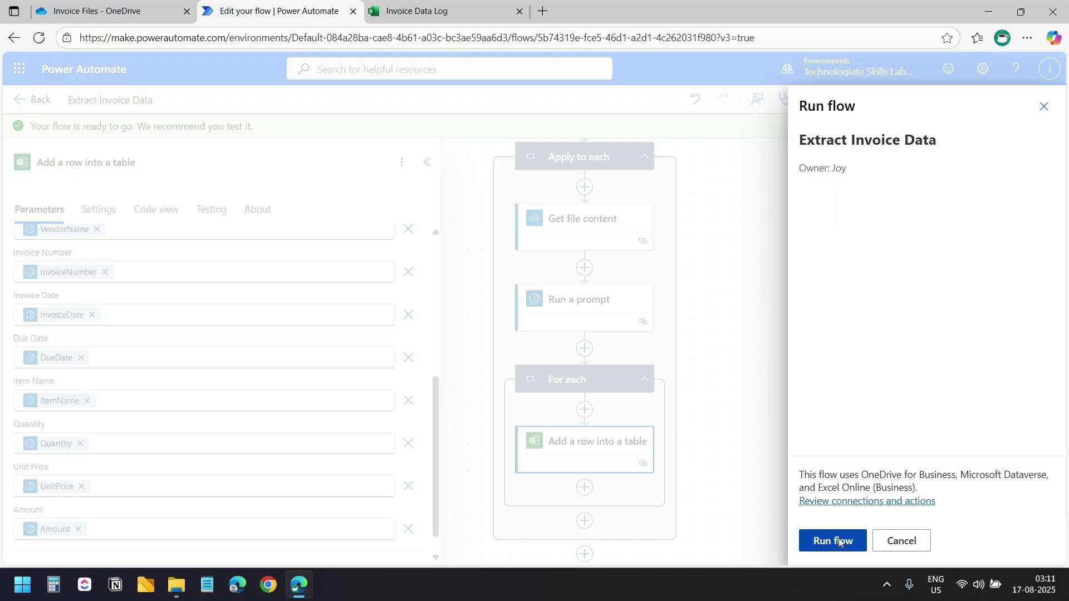
{"action": "left_click", "coordinate": [843, 543]}
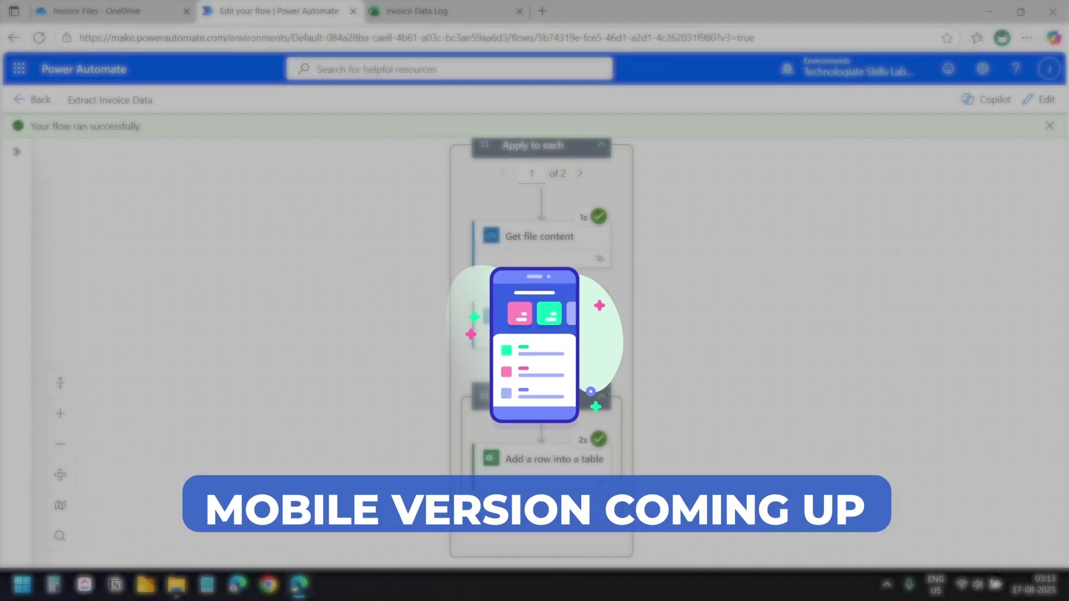
Step: Save a copy of the Extract Invoice Data flow named Extract Invoice Data Mobile
{"action": "key", "text": "alt+Left"}
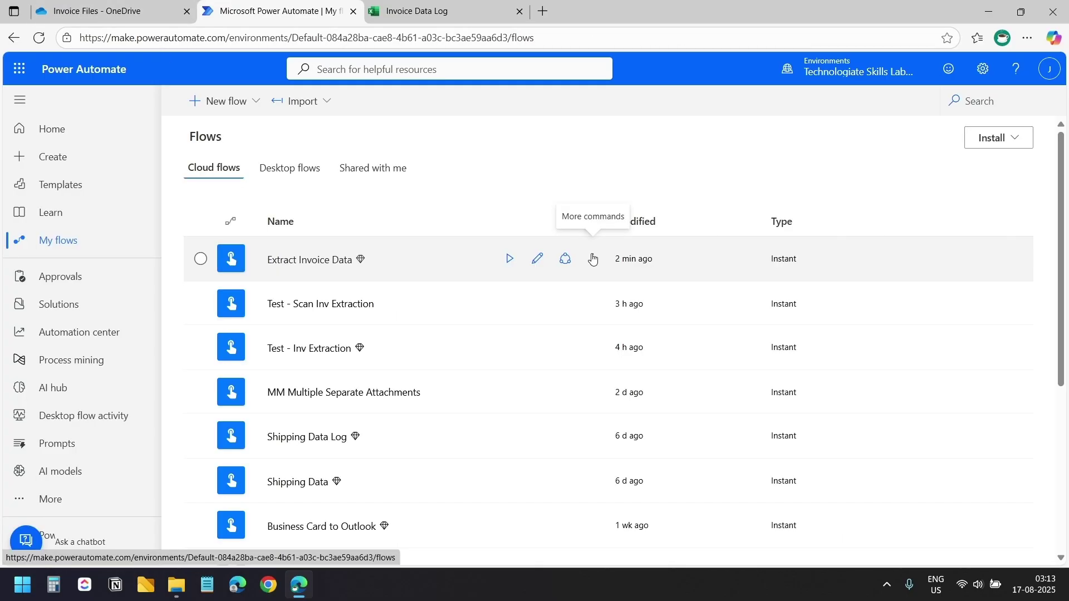
{"action": "left_click", "coordinate": [593, 260]}
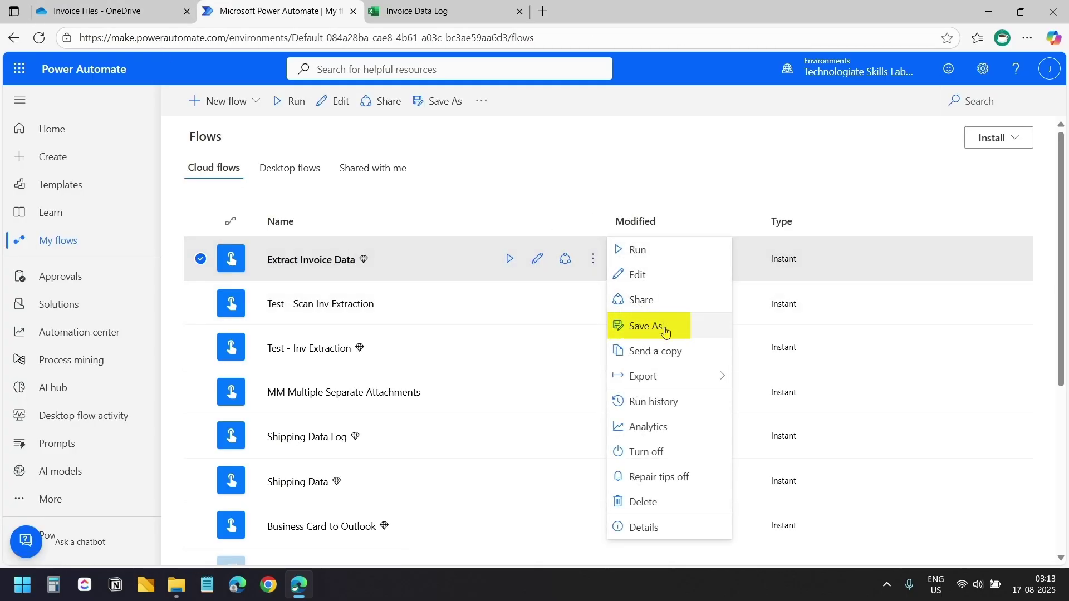
{"action": "left_click", "coordinate": [666, 332]}
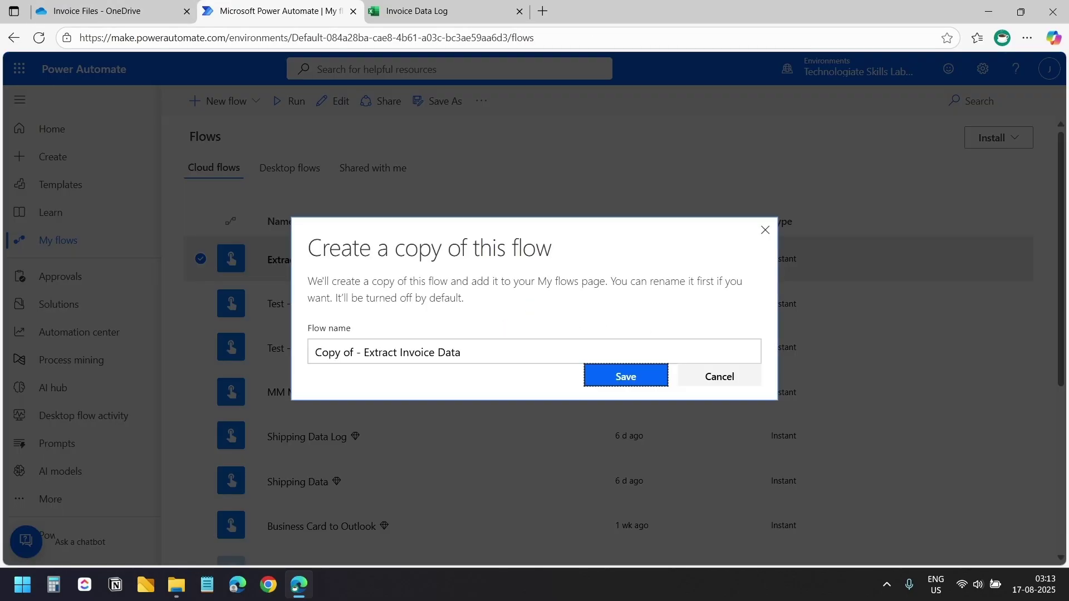
{"action": "left_click_drag", "start_coordinate": [508, 353], "coordinate": [225, 347]}
{"action": "type", "text": "Extract Invoice Data Mobile"}
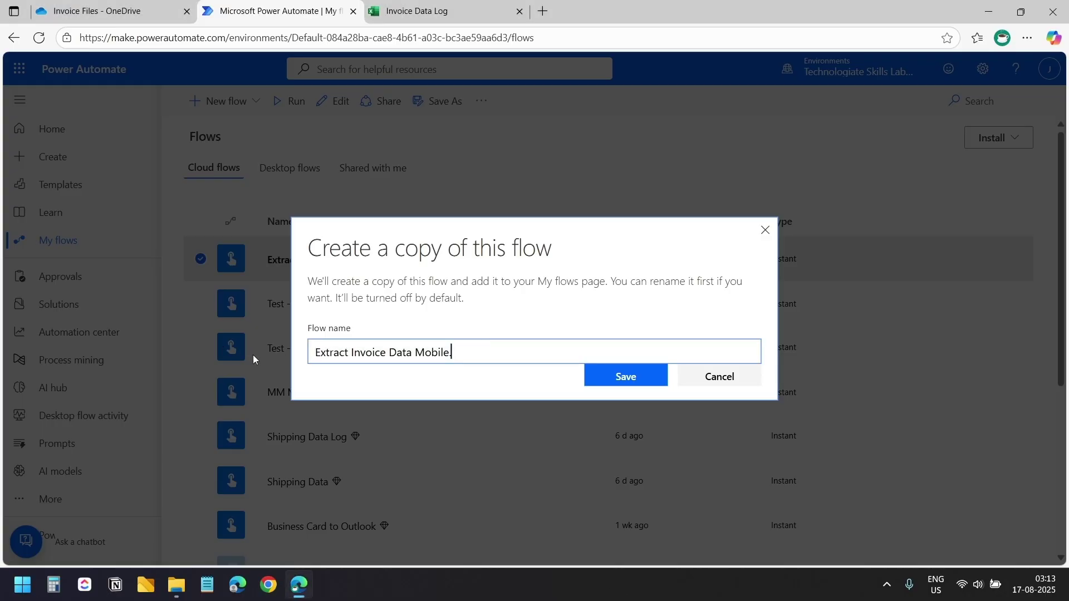
{"action": "left_click", "coordinate": [626, 383]}
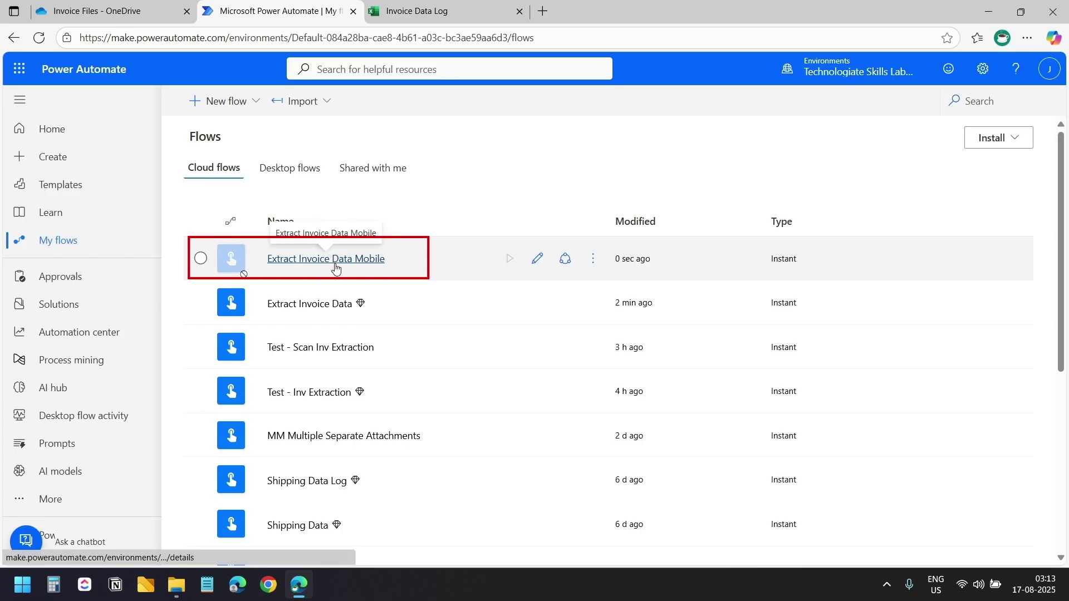
Step: Turn on the Extract Invoice Data Mobile flow and open it for editing
{"action": "left_click", "coordinate": [335, 265]}
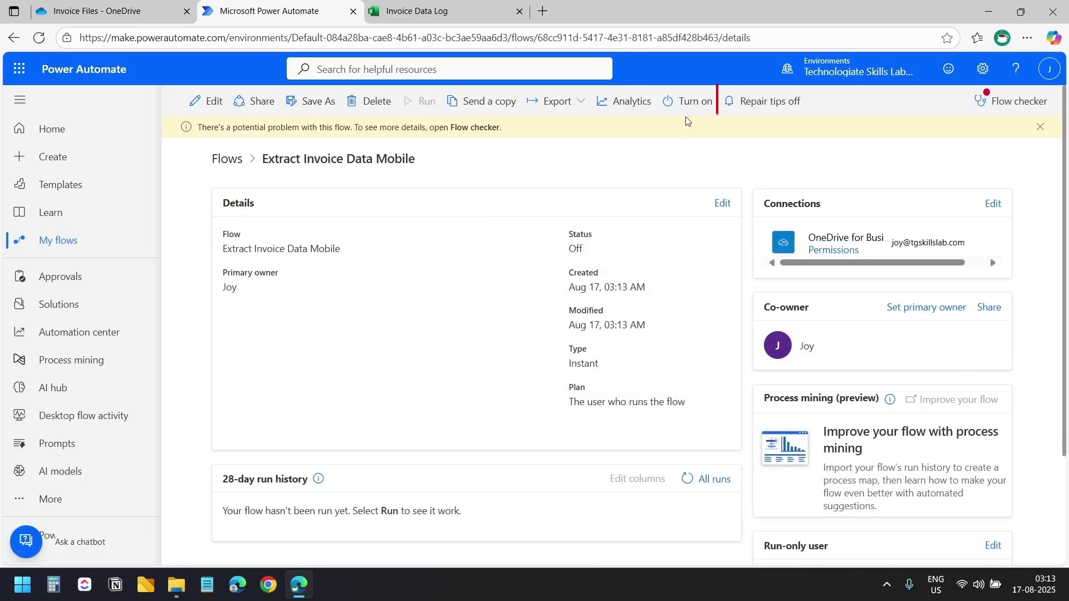
{"action": "left_click", "coordinate": [688, 106]}
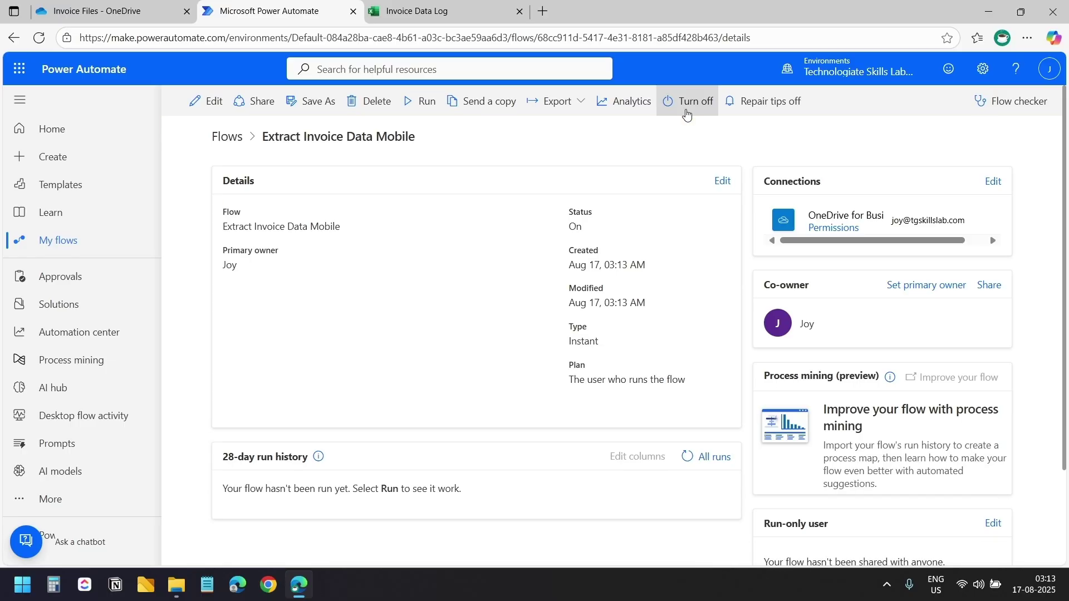
{"action": "left_click", "coordinate": [210, 102]}
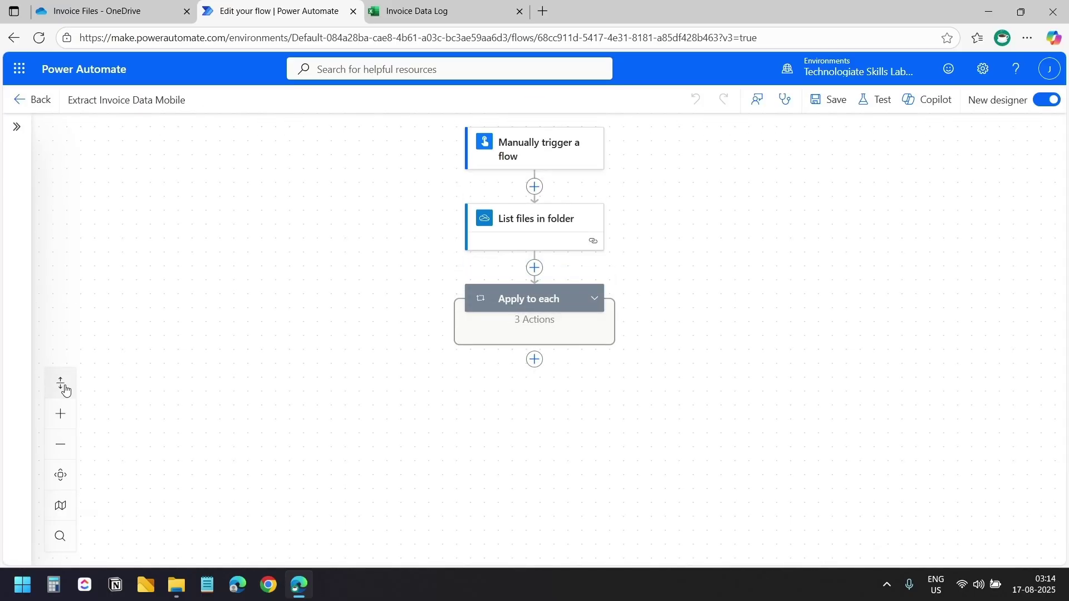
Step: Move Run a prompt directly below the manual trigger and the For each loop directly below Run a prompt
{"action": "left_click", "coordinate": [61, 384]}
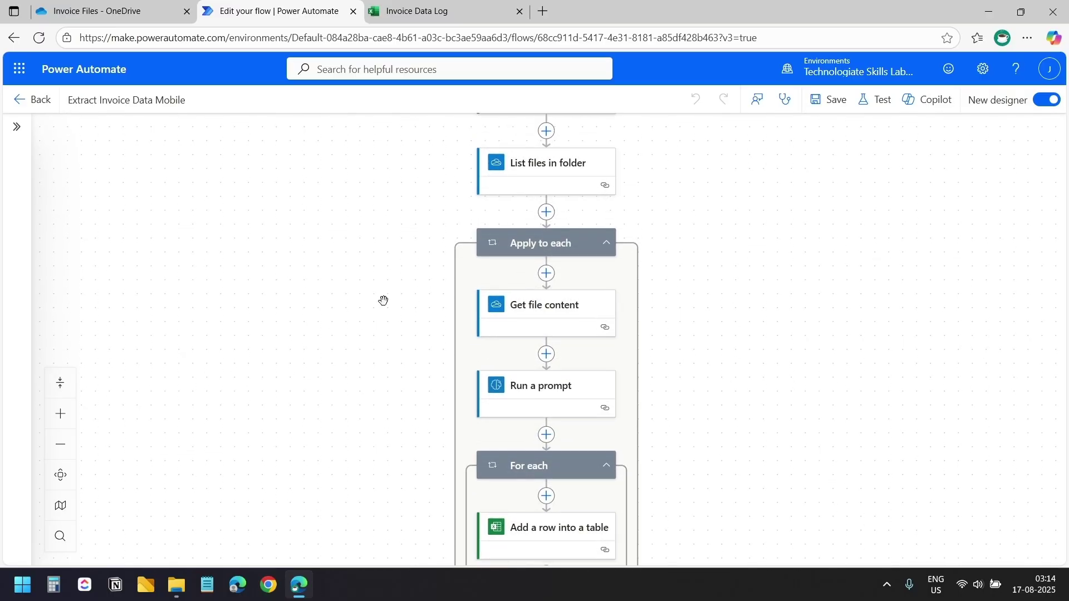
{"action": "scroll", "coordinate": [383, 300], "scroll_direction": "up", "scroll_amount": 2}
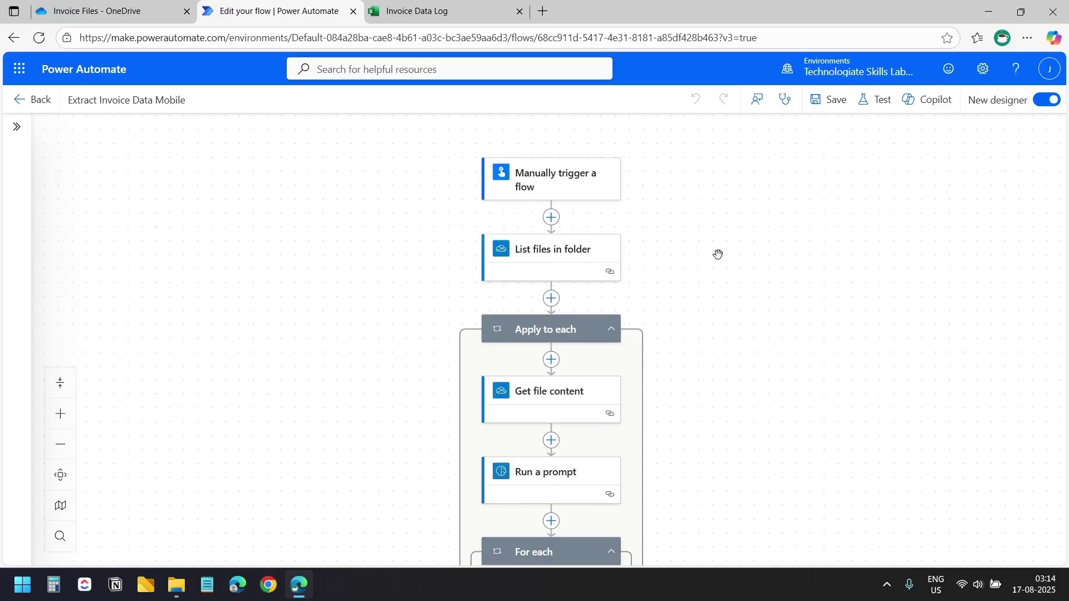
{"action": "scroll", "coordinate": [613, 281], "scroll_direction": "down", "scroll_amount": 1}
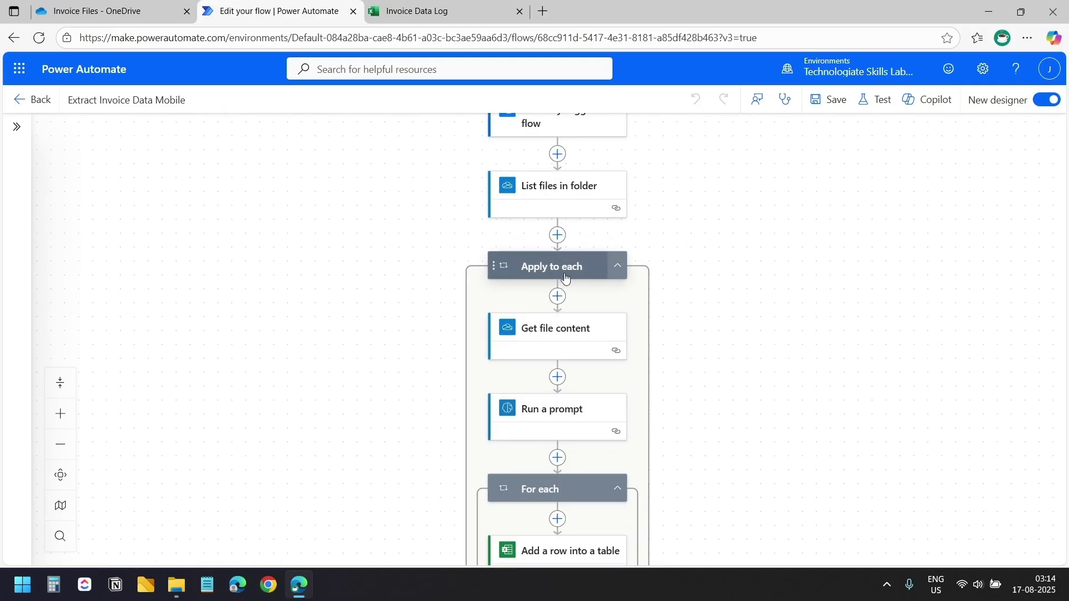
{"action": "scroll", "coordinate": [566, 279], "scroll_direction": "up", "scroll_amount": 1}
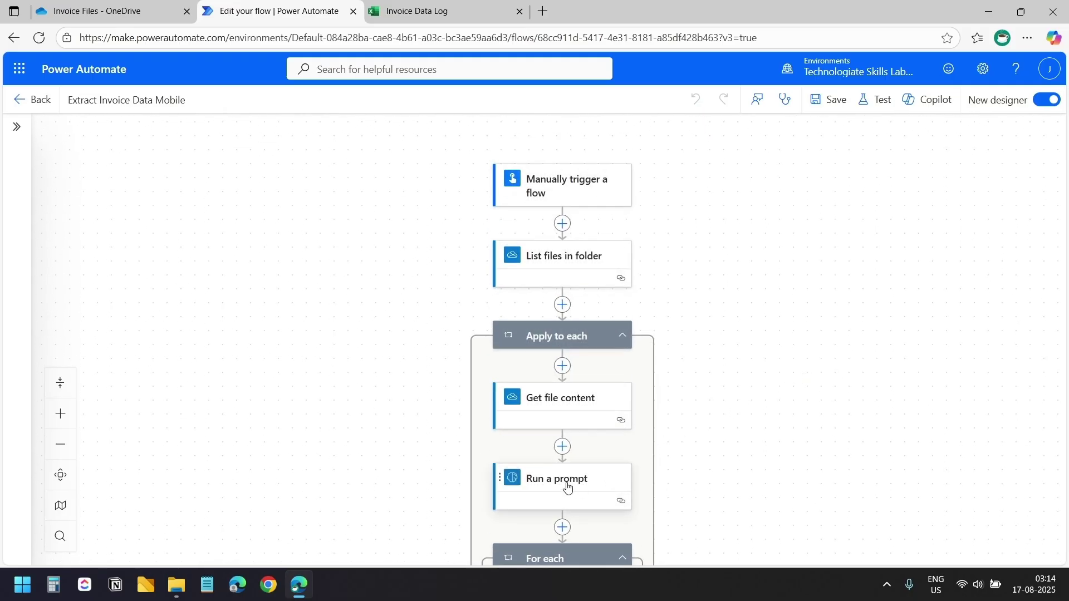
{"action": "left_click_drag", "start_coordinate": [568, 488], "coordinate": [567, 232]}
{"action": "scroll", "coordinate": [741, 315], "scroll_direction": "down", "scroll_amount": 2}
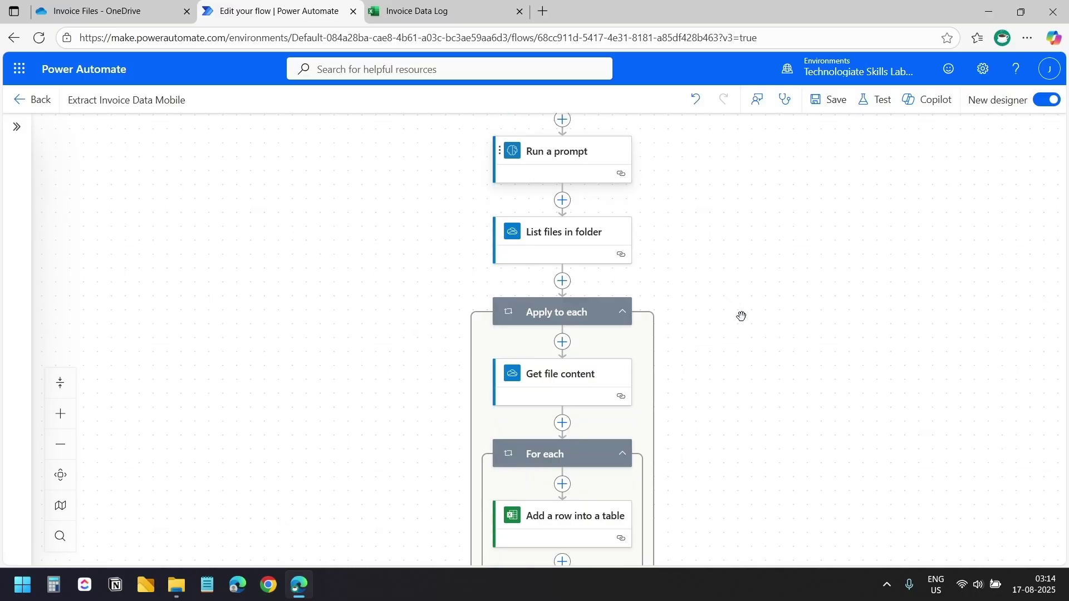
{"action": "left_click_drag", "start_coordinate": [551, 463], "coordinate": [555, 204]}
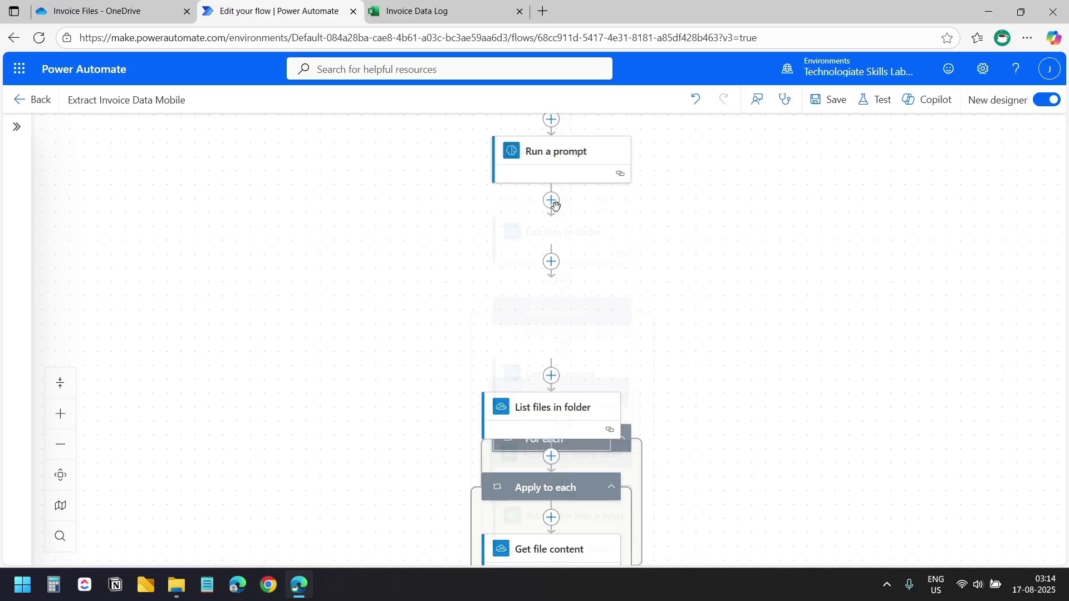
Step: Delete the List files in folder action below the For each loop
{"action": "scroll", "coordinate": [663, 295], "scroll_direction": "down", "scroll_amount": 2}
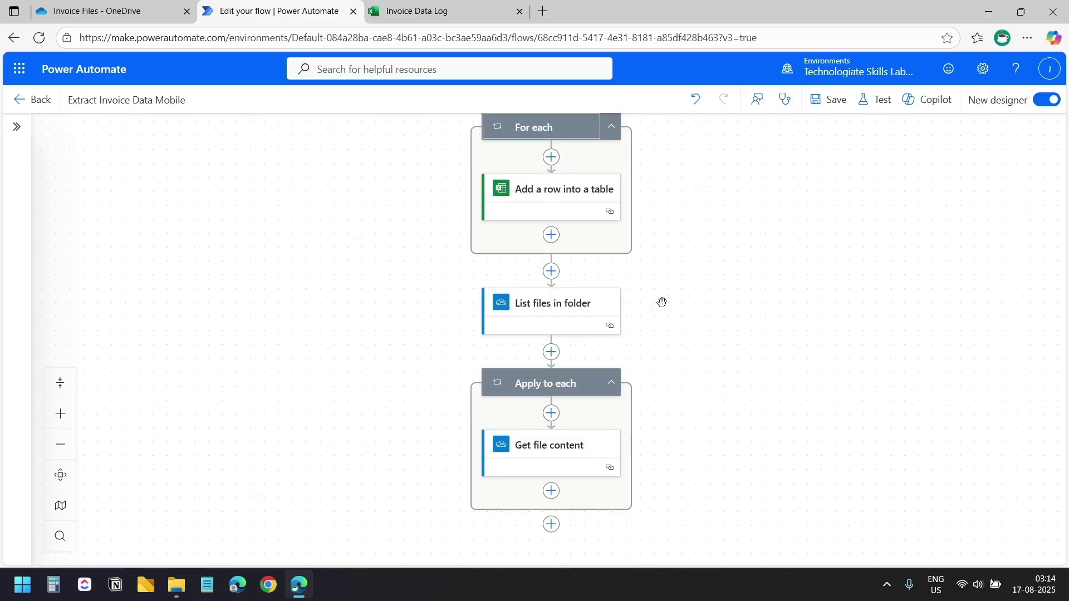
{"action": "right_click", "coordinate": [559, 308]}
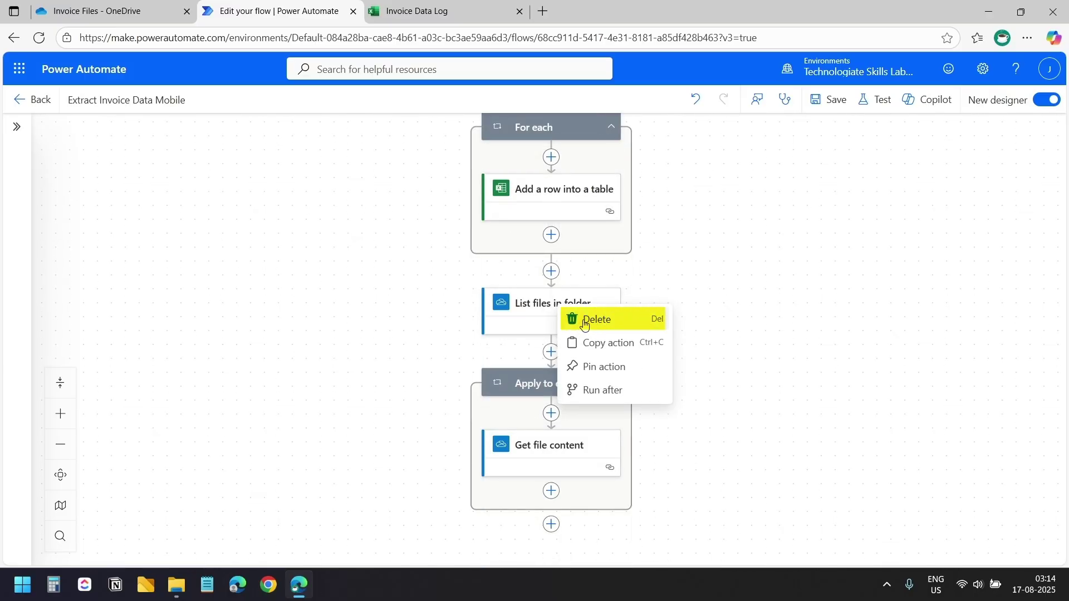
{"action": "left_click", "coordinate": [584, 326]}
{"action": "left_click", "coordinate": [691, 346]}
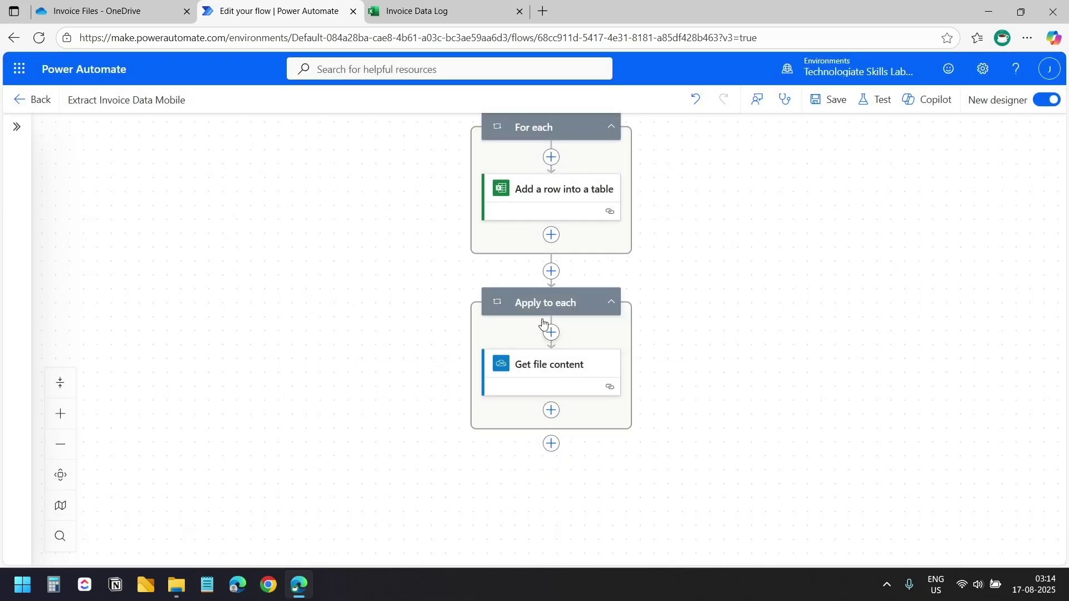
Step: Delete the Apply to each loop together with the Get file content action inside it
{"action": "right_click", "coordinate": [545, 302]}
{"action": "left_click", "coordinate": [584, 310]}
{"action": "left_click", "coordinate": [690, 346]}
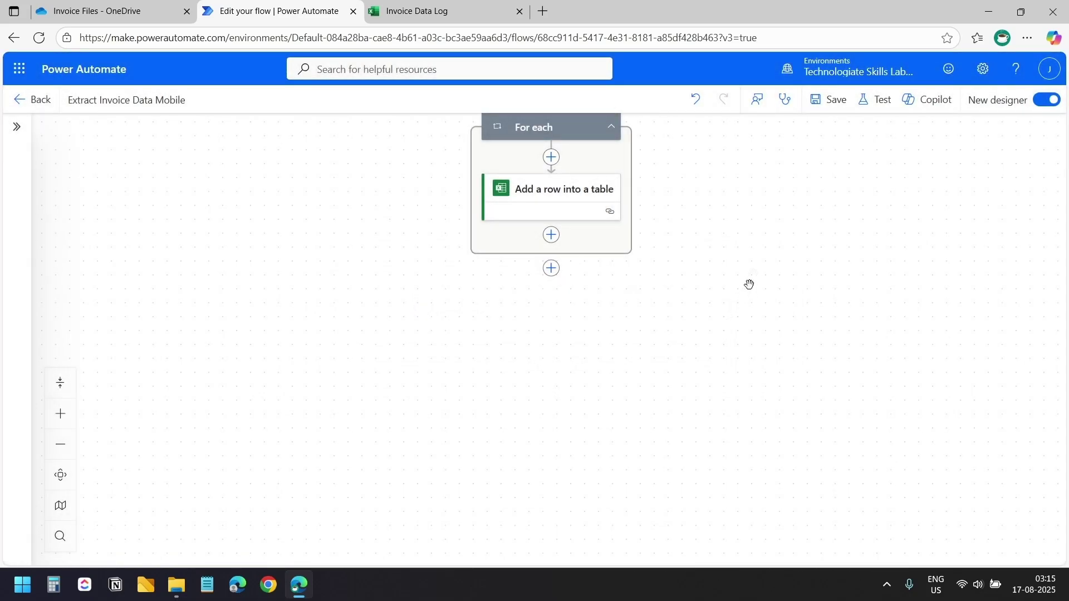
Step: Add a File input to the Manually trigger a flow trigger
{"action": "scroll", "coordinate": [585, 222], "scroll_direction": "up", "scroll_amount": 3}
{"action": "left_click", "coordinate": [584, 151]}
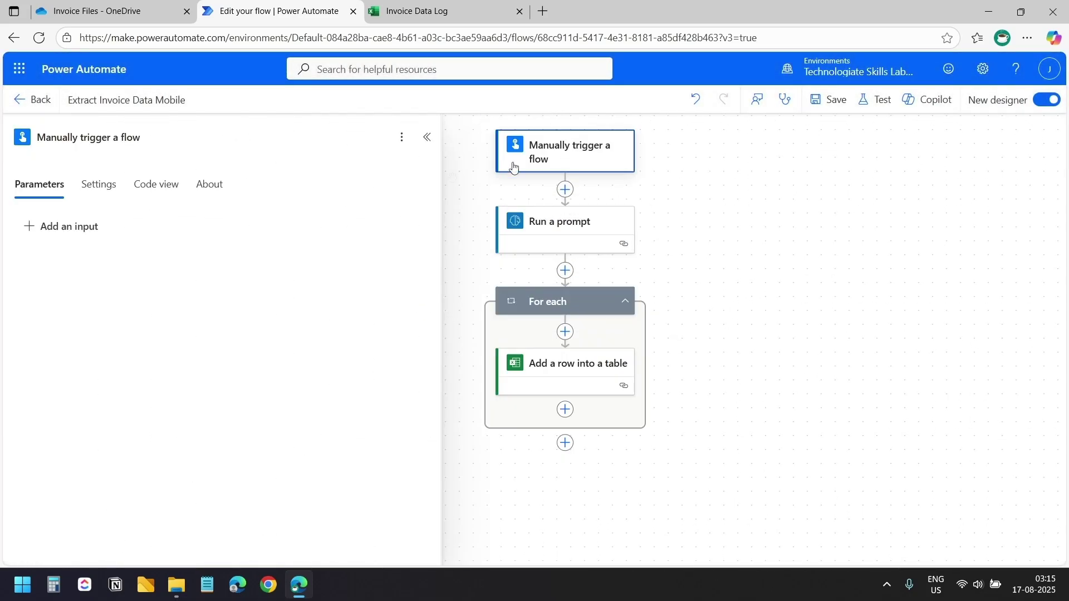
{"action": "left_click", "coordinate": [84, 230]}
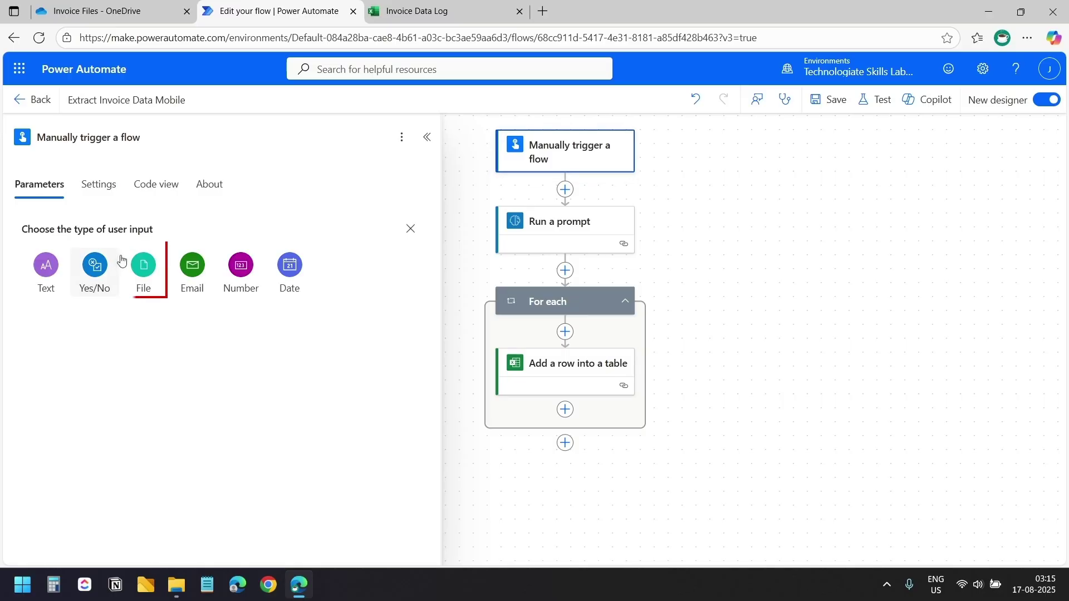
{"action": "left_click", "coordinate": [134, 272]}
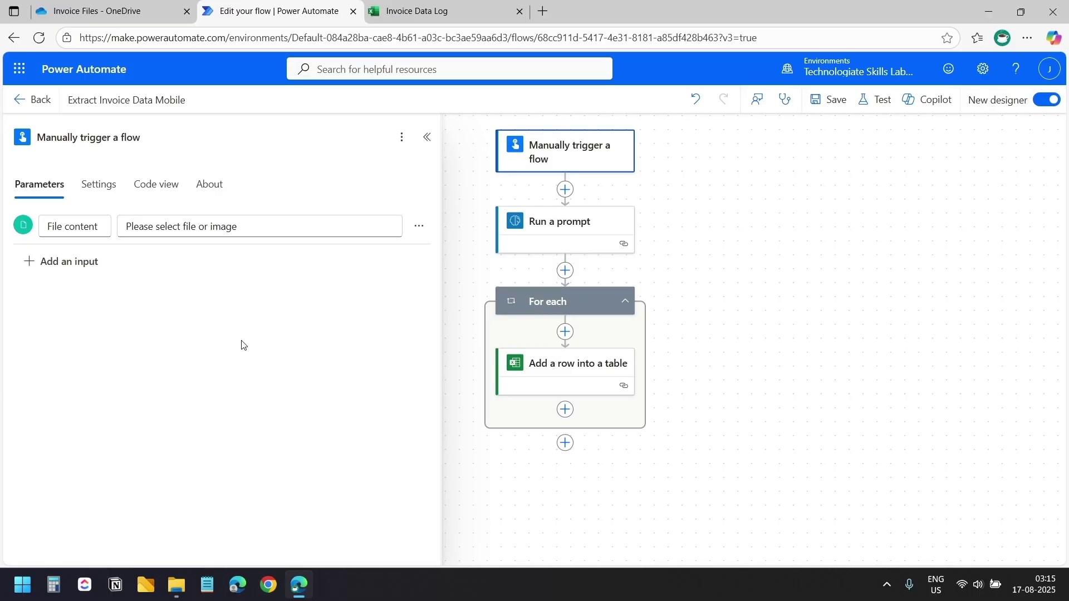
Step: In Run a prompt, remove the Item.item/source parameter and replace the Document input expression with the trigger's File content contentBytes
{"action": "left_click", "coordinate": [565, 229]}
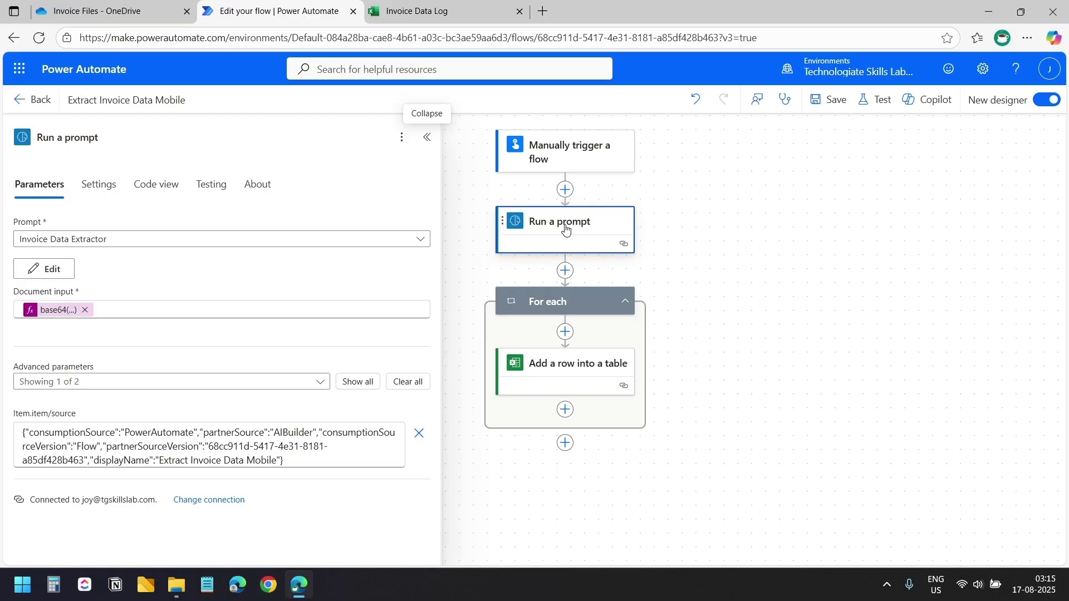
{"action": "left_click", "coordinate": [85, 310]}
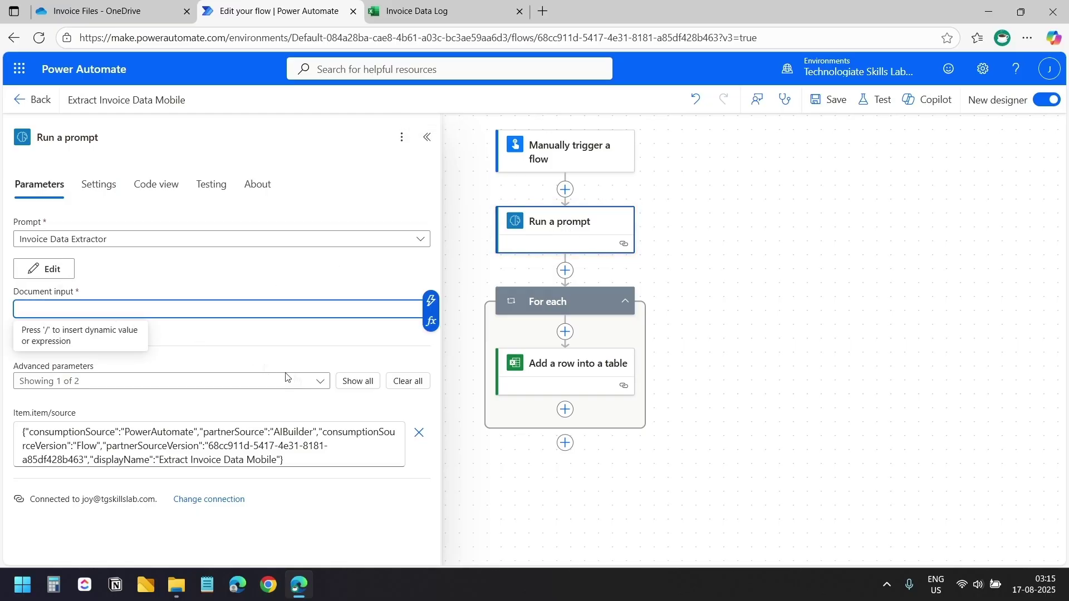
{"action": "left_click", "coordinate": [418, 440]}
{"action": "left_click", "coordinate": [273, 313]}
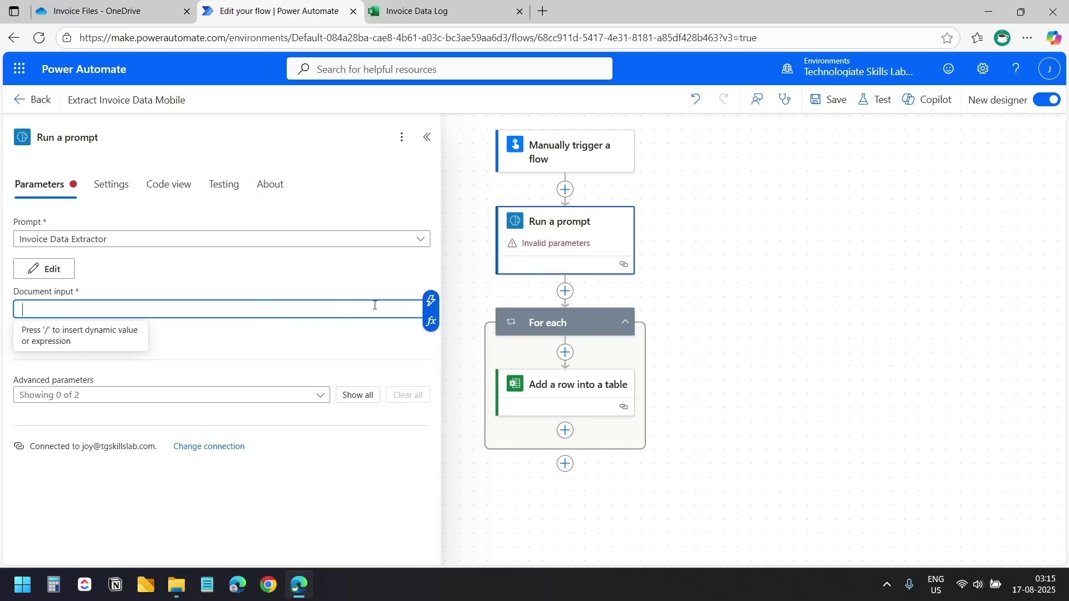
{"action": "left_click", "coordinate": [431, 305]}
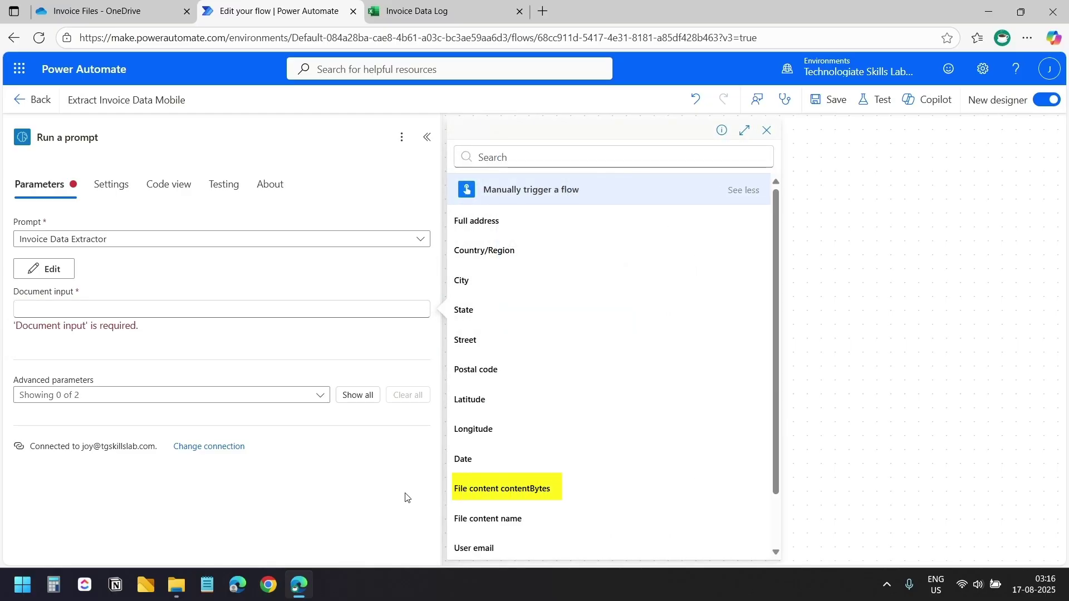
{"action": "left_click", "coordinate": [509, 487]}
Step: Check the parameters of the Add a row into a table action and save the flow
{"action": "left_click", "coordinate": [568, 382]}
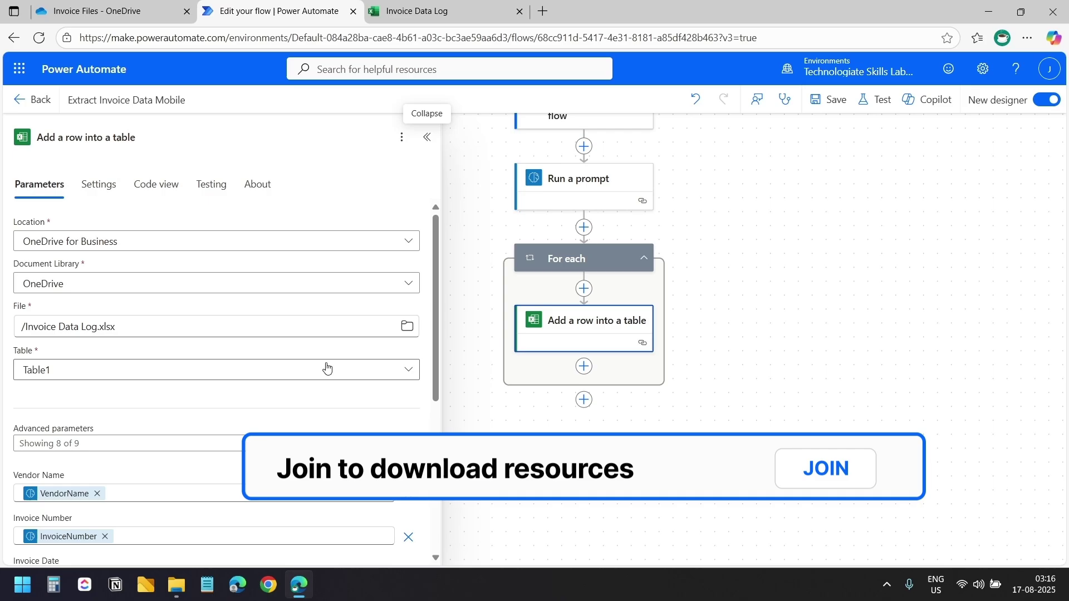
{"action": "scroll", "coordinate": [326, 366], "scroll_direction": "down", "scroll_amount": 5}
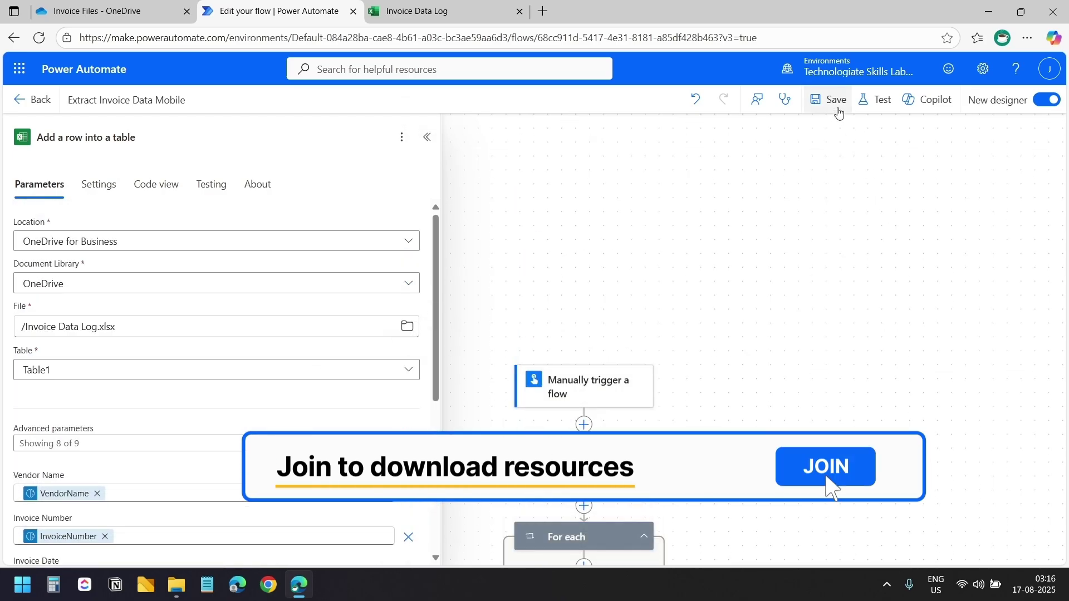
{"action": "left_click", "coordinate": [829, 100]}
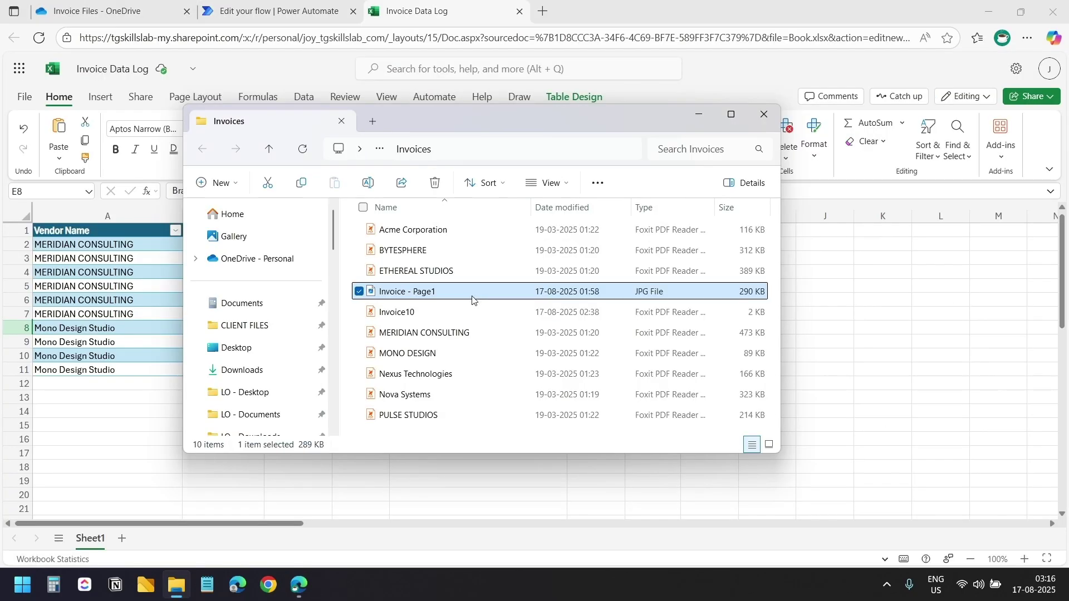
Step: View the Invoice - Page1 image and examine the invoice rows logged in the Invoice Data Log workbook
{"action": "double_click", "coordinate": [471, 299]}
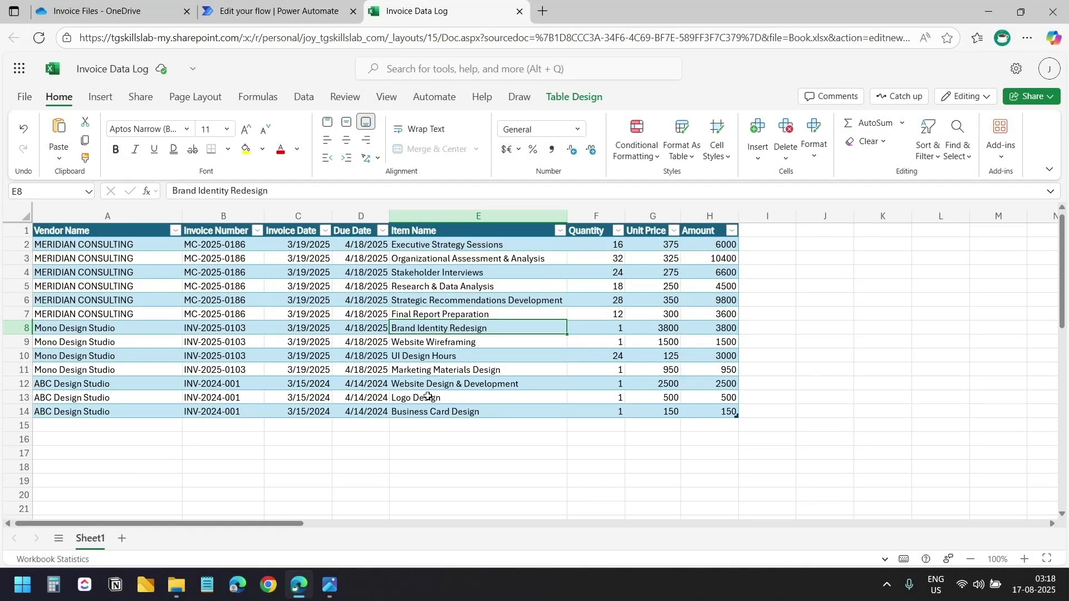
{"action": "left_click", "coordinate": [423, 438]}
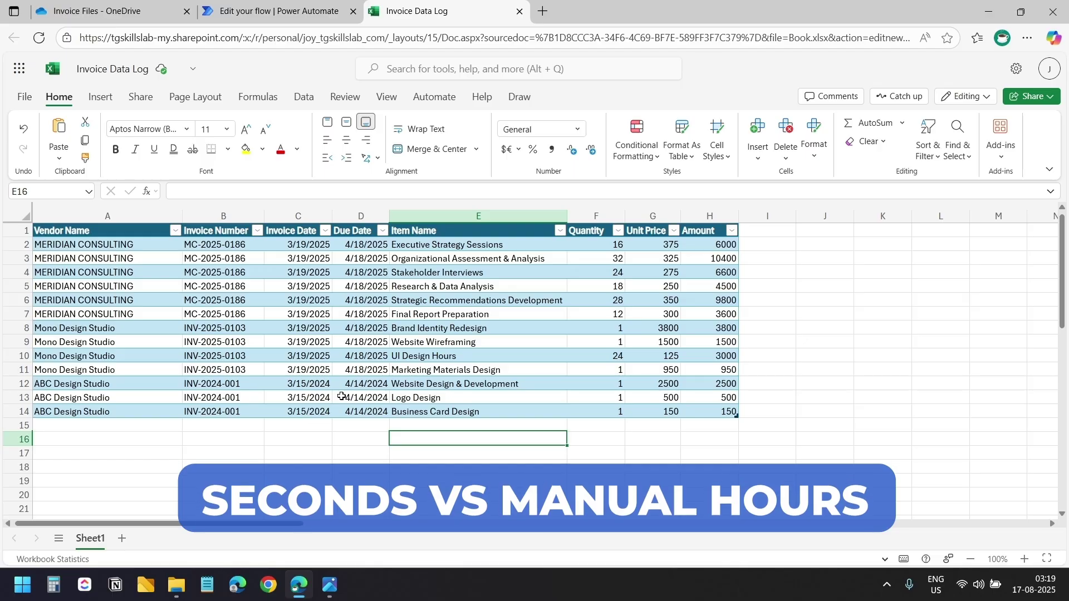
{"action": "scroll", "coordinate": [79, 342], "scroll_direction": "down", "scroll_amount": 2}
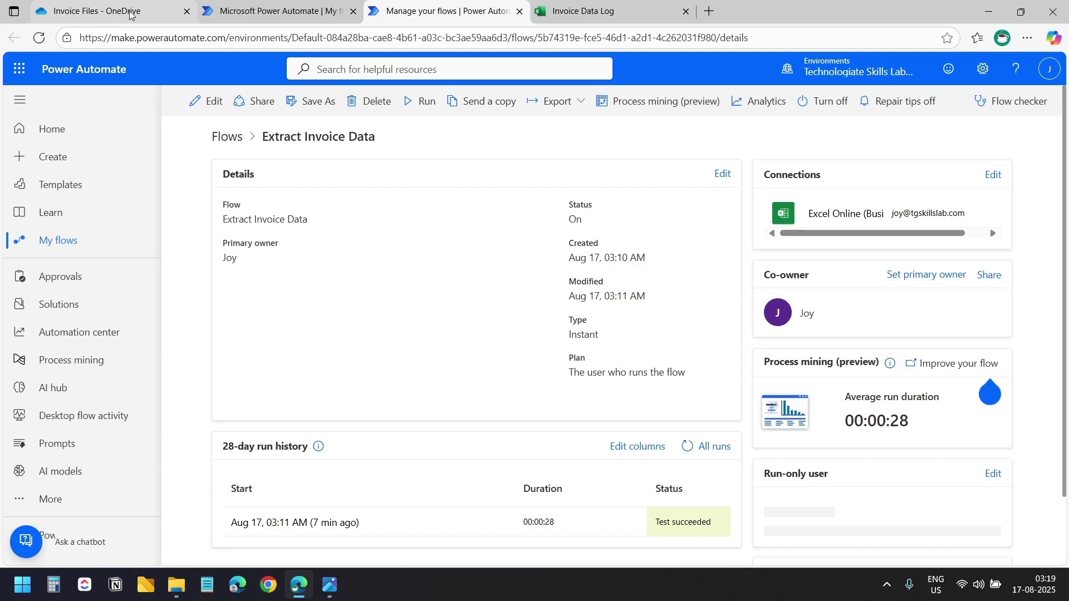
Step: Review the OneDrive Invoice Files folder, the Invoice Data Extractor prompt instructions and the Invoice Data Log workbook
{"action": "left_click", "coordinate": [128, 11]}
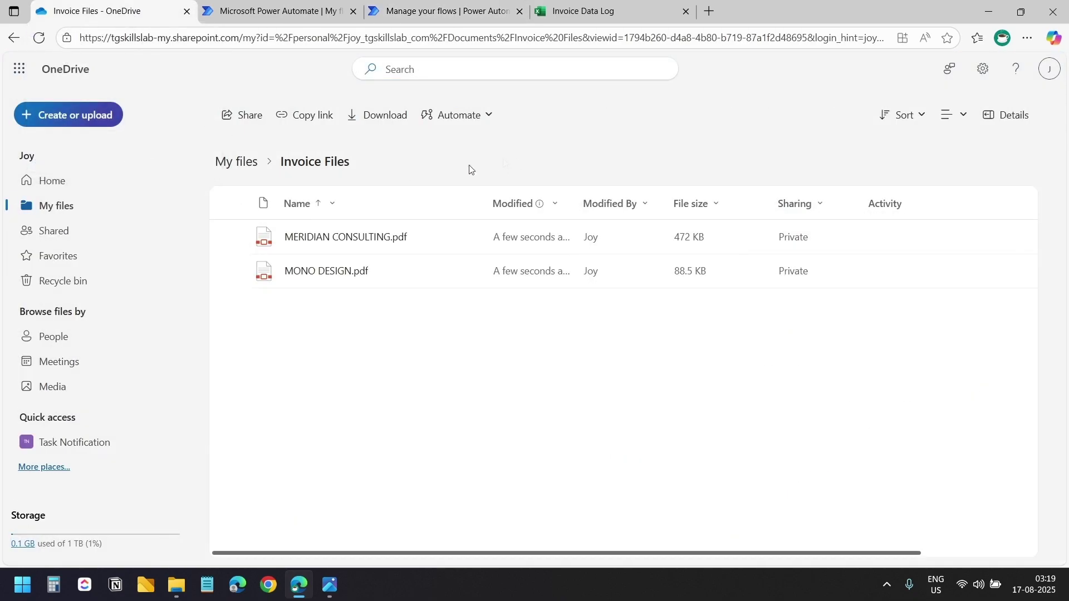
{"action": "left_click", "coordinate": [410, 15]}
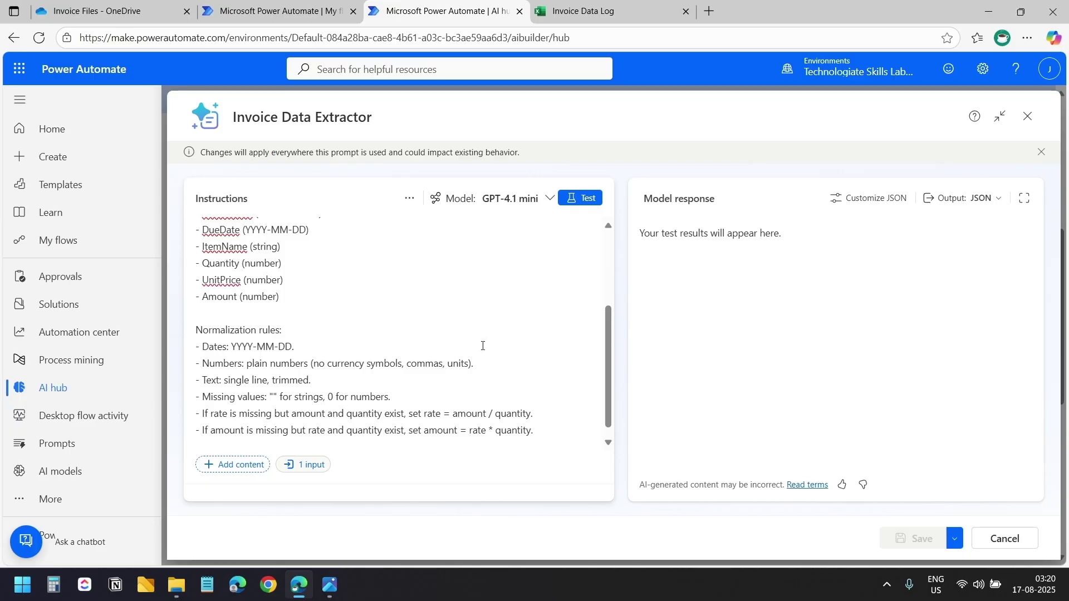
{"action": "scroll", "coordinate": [446, 362], "scroll_direction": "up", "scroll_amount": 3}
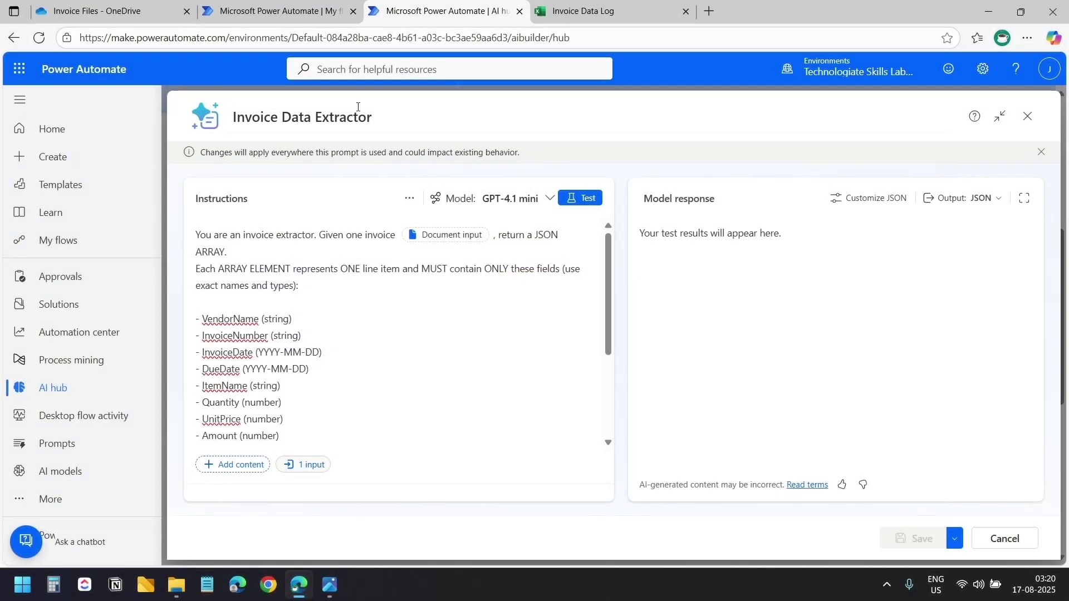
{"action": "left_click", "coordinate": [596, 12]}
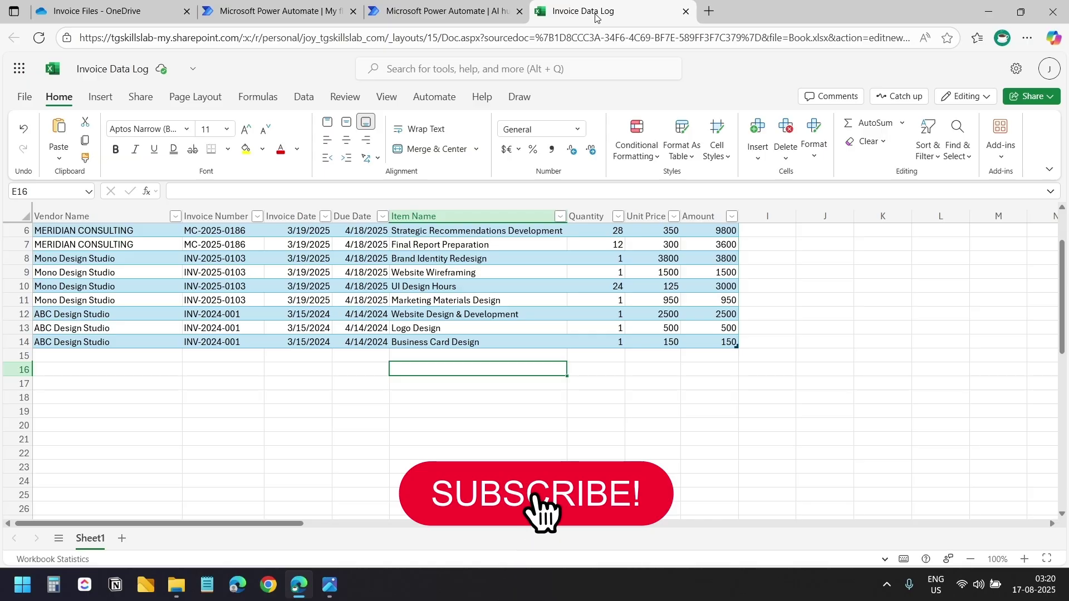